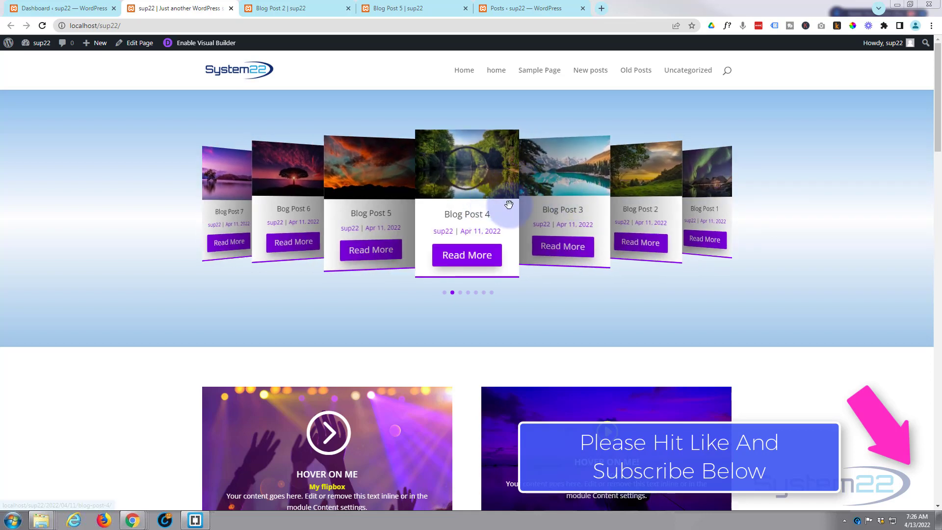
Open Blog Post 3 from the homepage post carousel and review its default layout down to the comment form
left_click(484, 268)
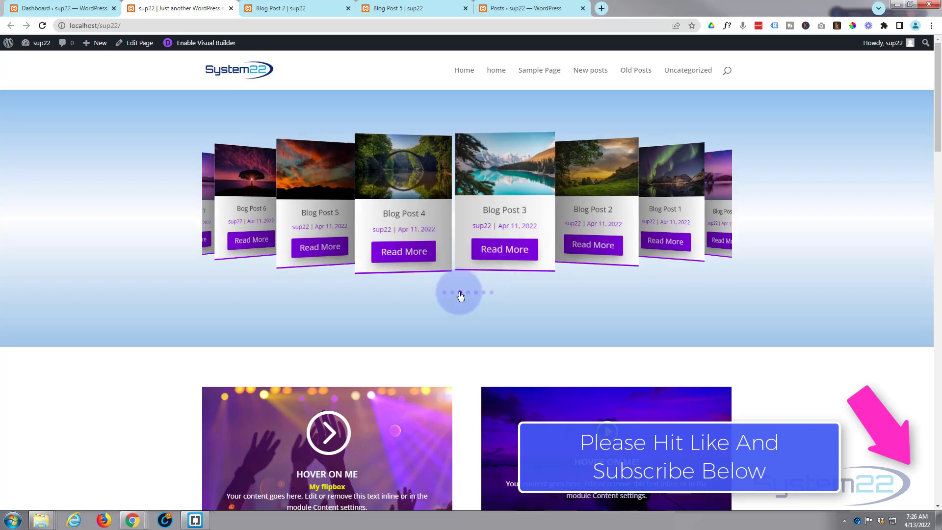
left_click(443, 252)
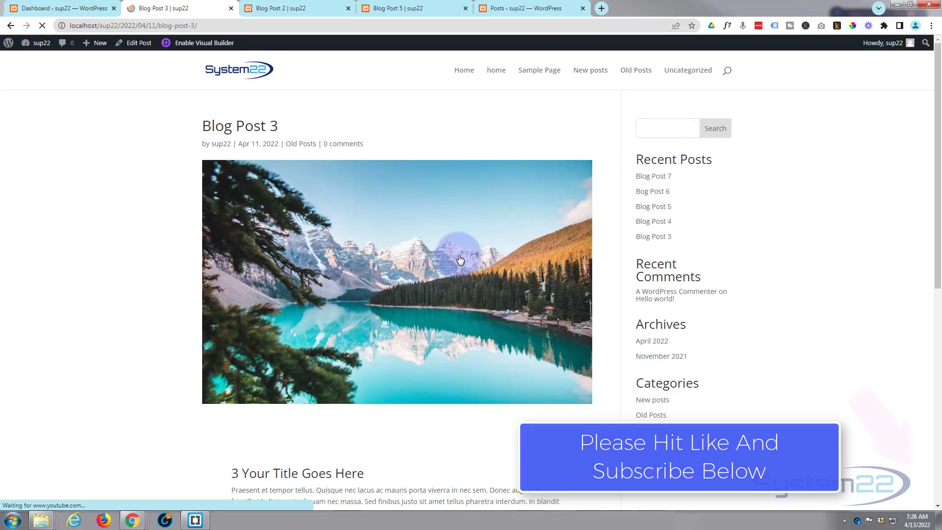
scroll(563, 244, "down", 8)
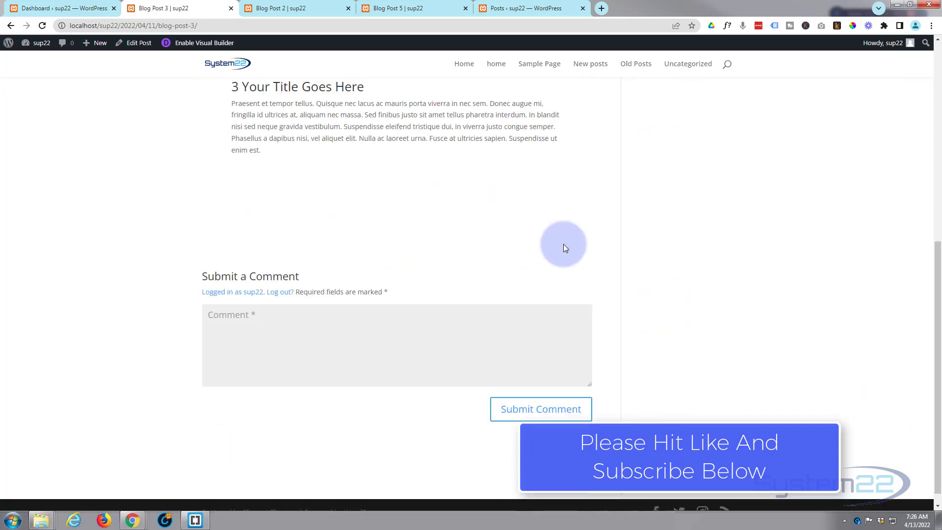
scroll(564, 243, "up", 1)
scroll(565, 243, "up", 7)
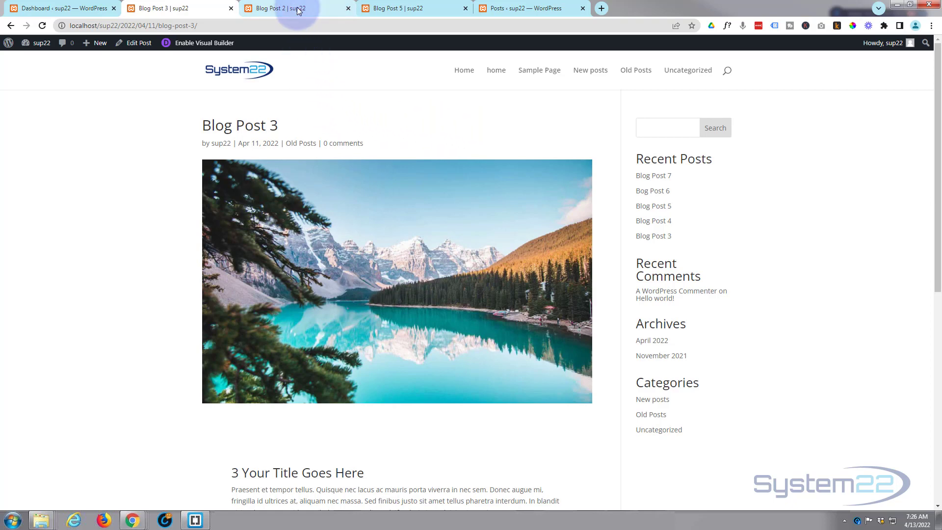
Review the custom-designed Blog Post 5 page, including its post slider, contact form and comments section
left_click(410, 9)
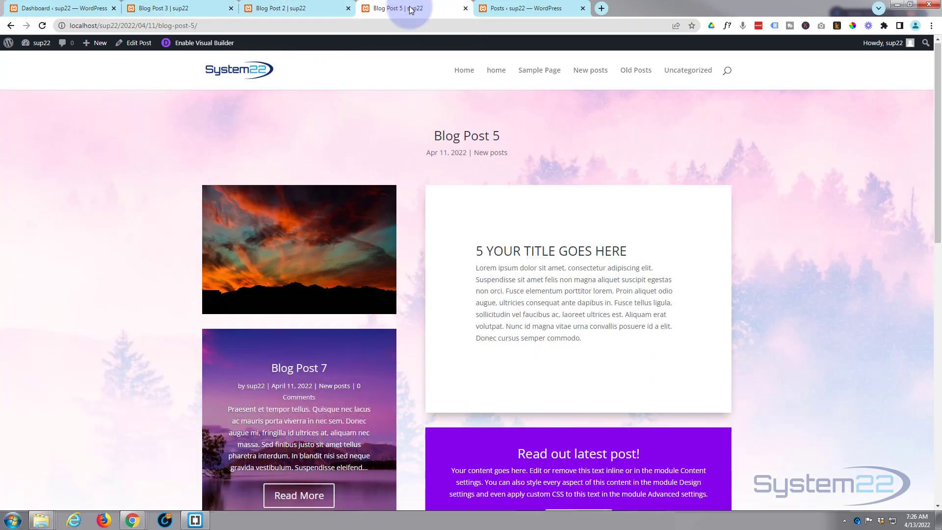
scroll(216, 200, "down", 8)
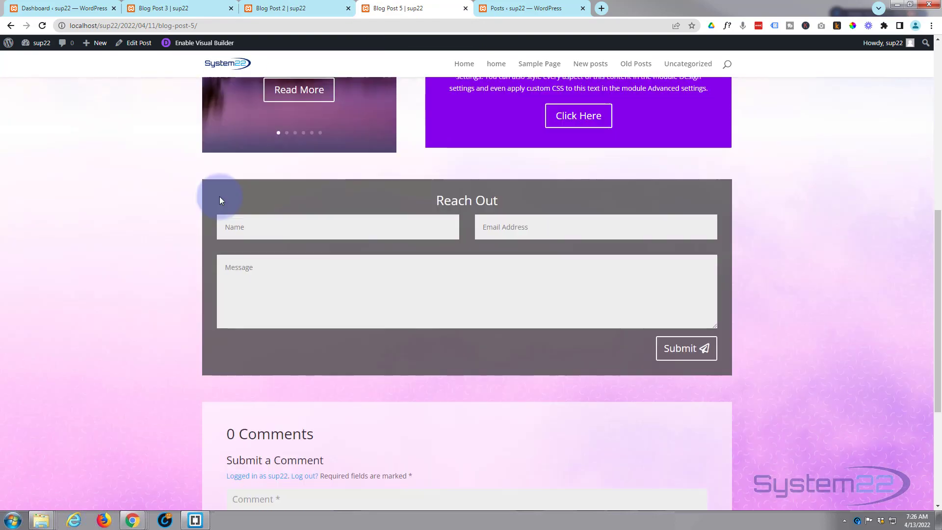
scroll(220, 197, "down", 4)
scroll(221, 197, "up", 6)
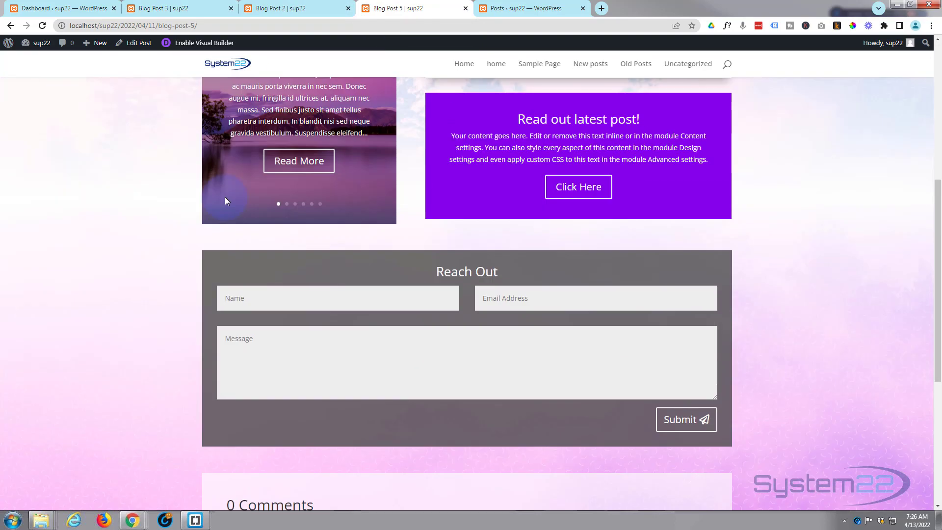
scroll(225, 196, "up", 6)
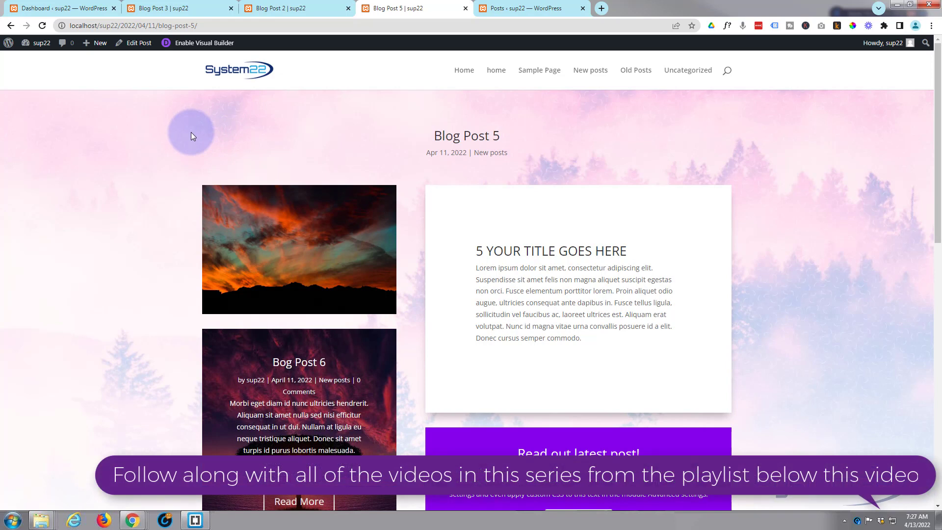
Open the Divi Theme Builder from the WordPress dashboard and delete the existing template for the New posts category
left_click(64, 8)
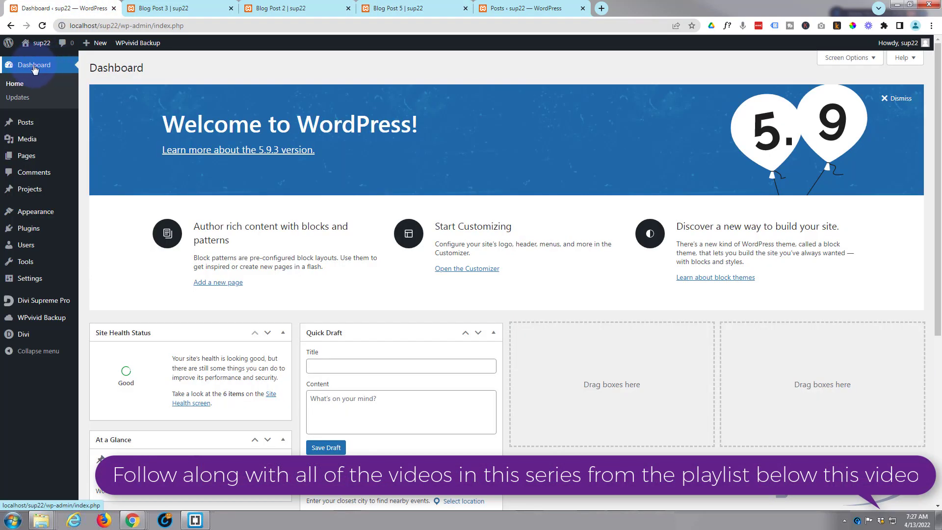
mouse_move(25, 335)
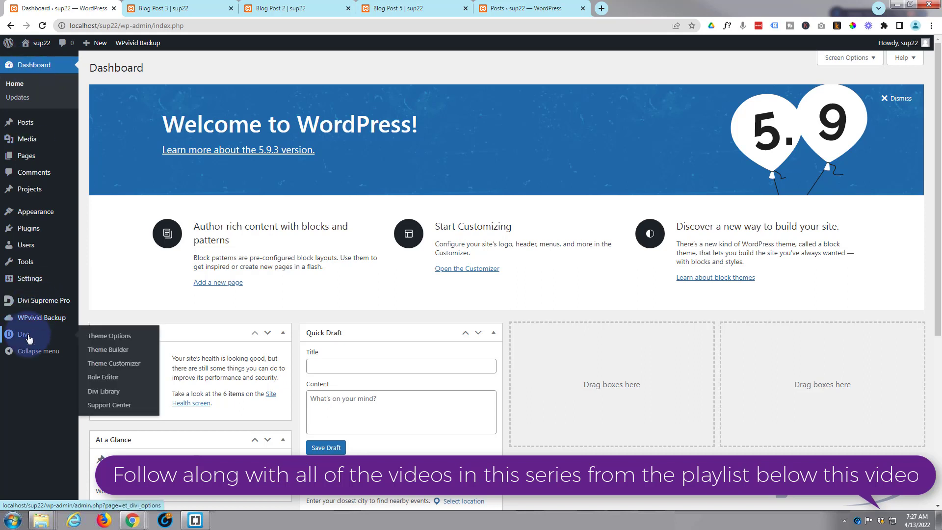
left_click(102, 355)
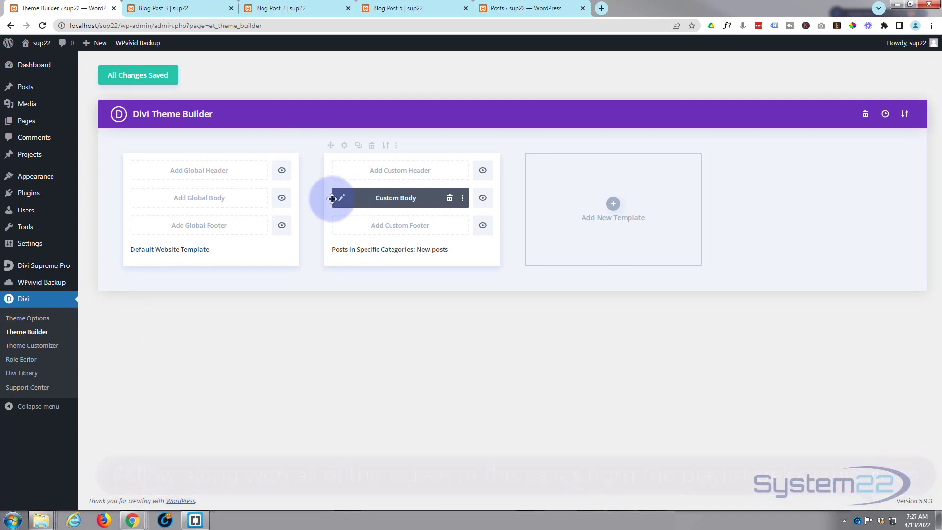
left_click(372, 146)
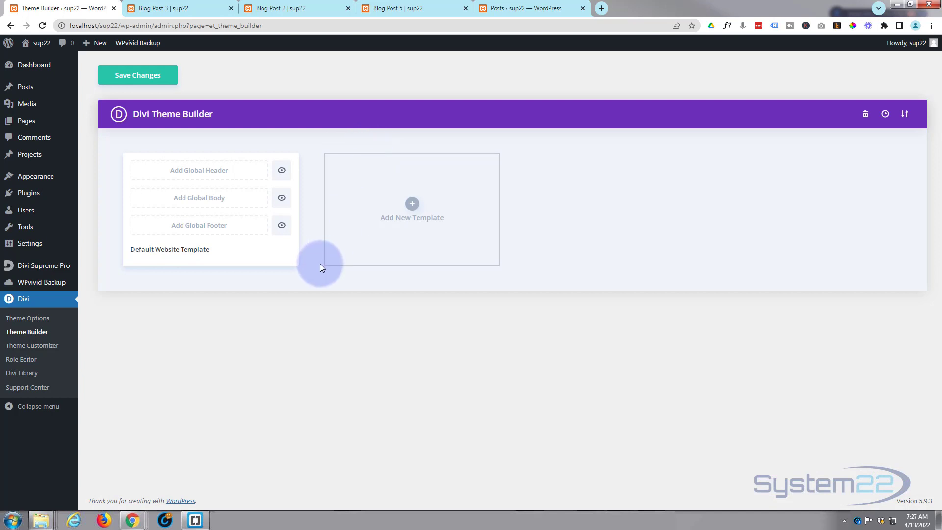
Create a new template used on posts in the specific categories New posts and Old Posts
left_click(412, 204)
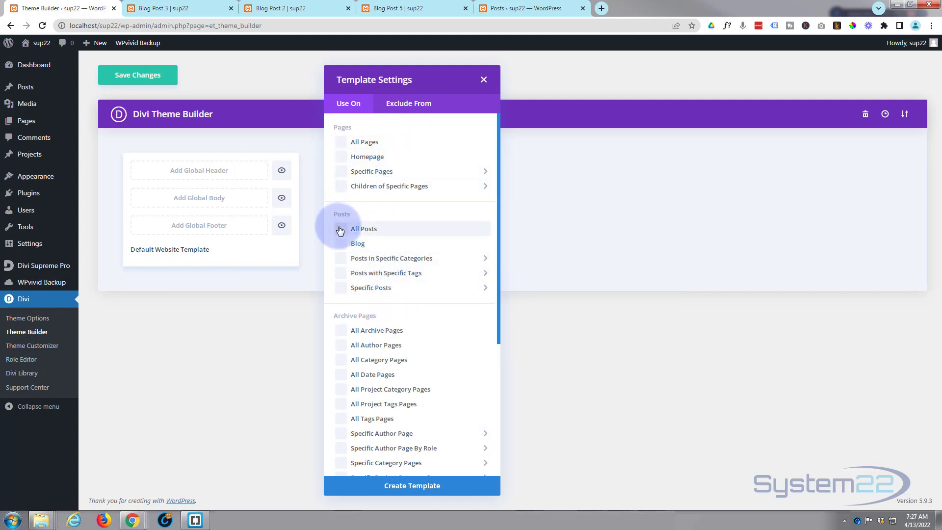
mouse_move(342, 260)
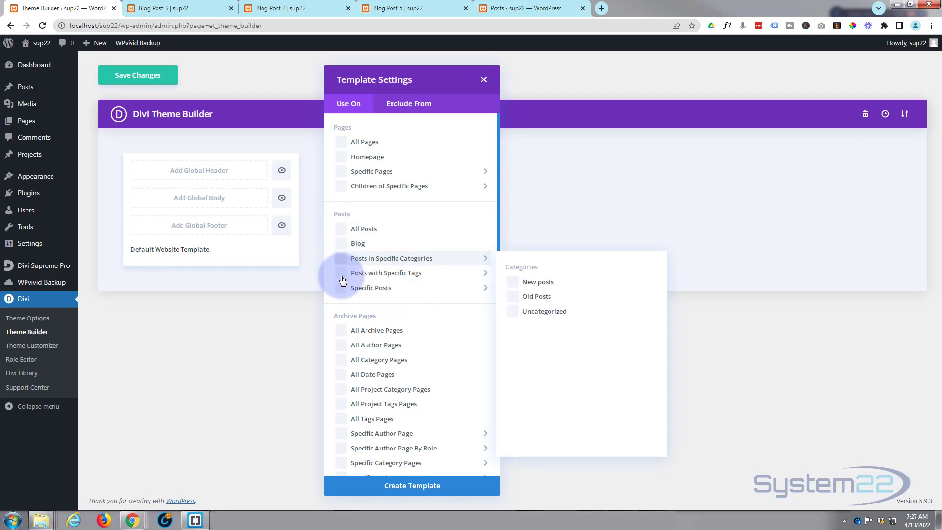
mouse_move(343, 288)
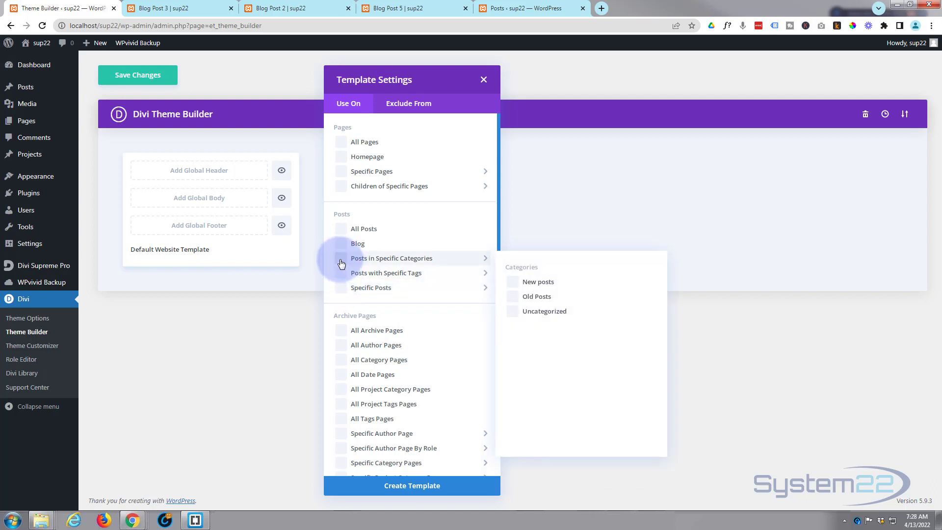
left_click(512, 282)
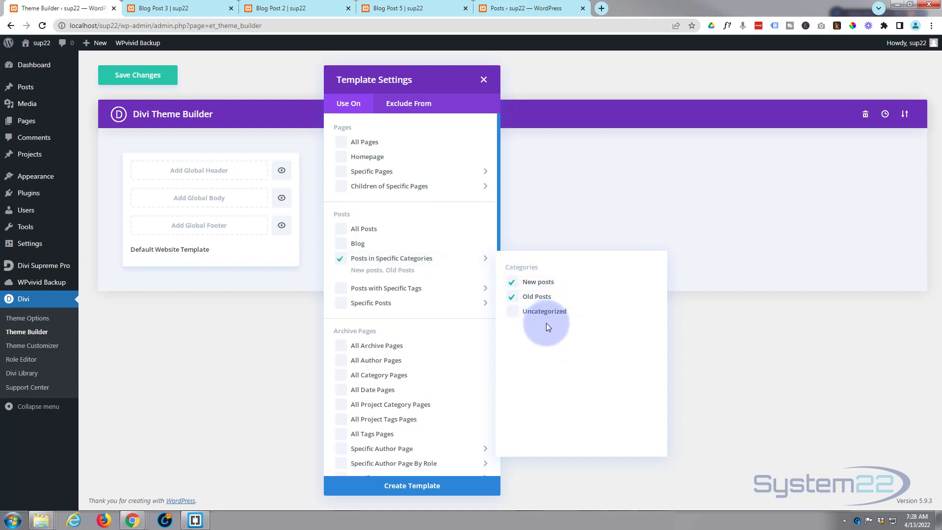
left_click(401, 487)
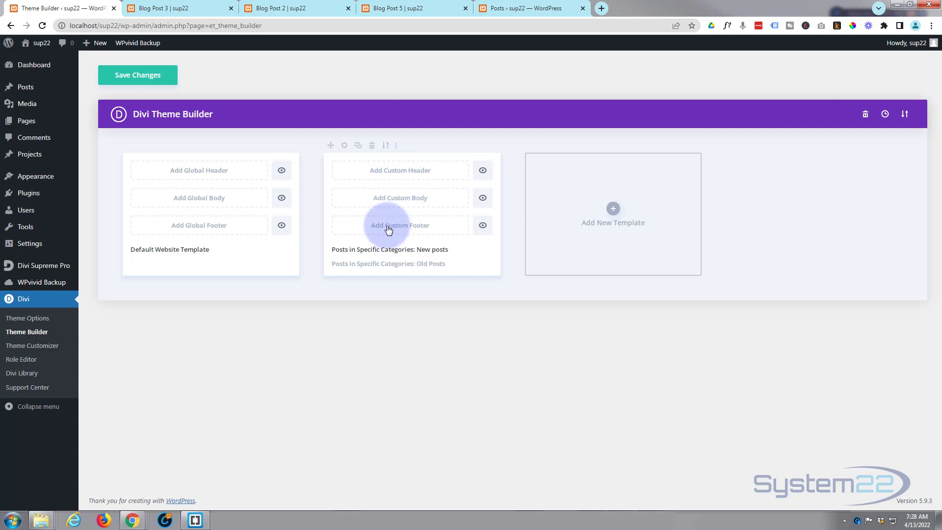
Start building a custom body for the new template and insert a single-column row
left_click(384, 201)
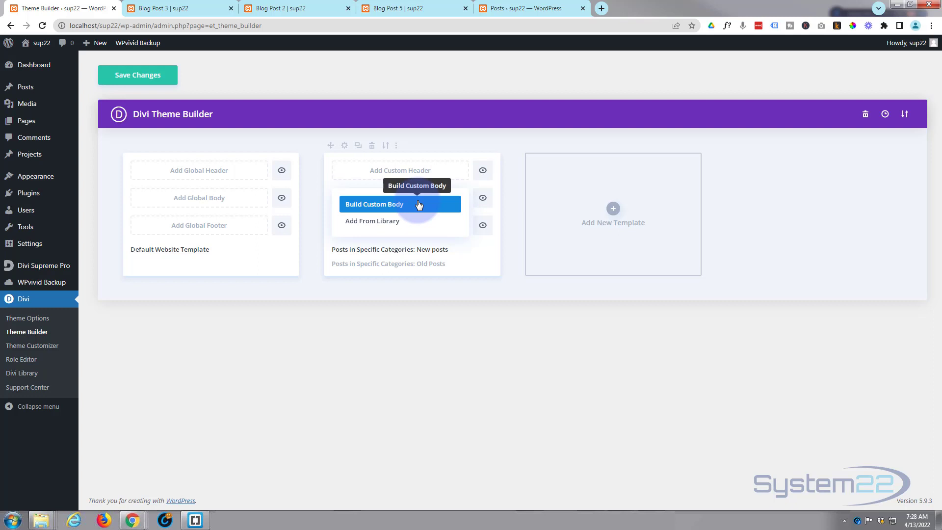
left_click(373, 209)
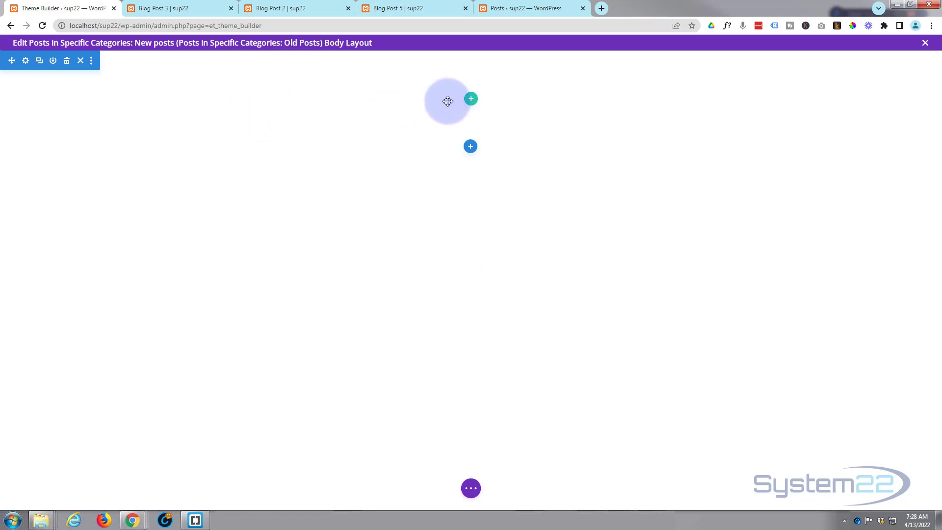
left_click(471, 99)
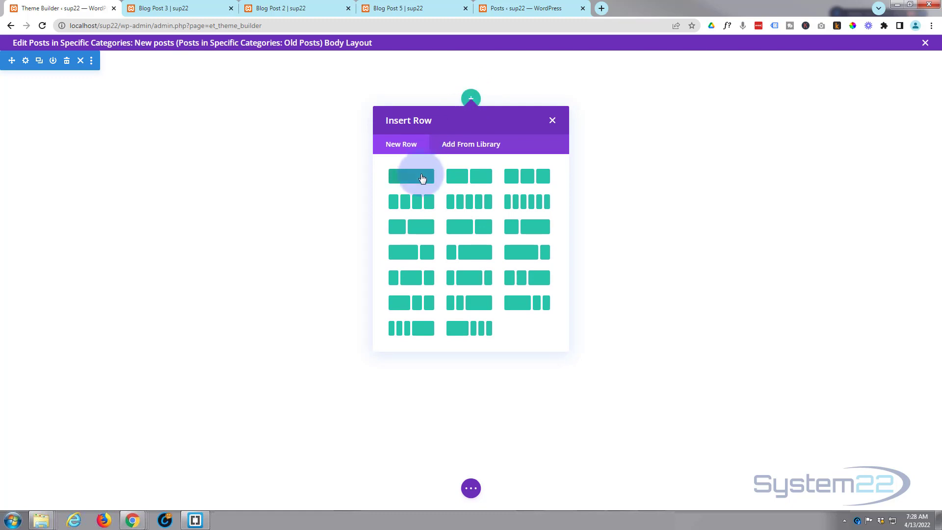
left_click(421, 178)
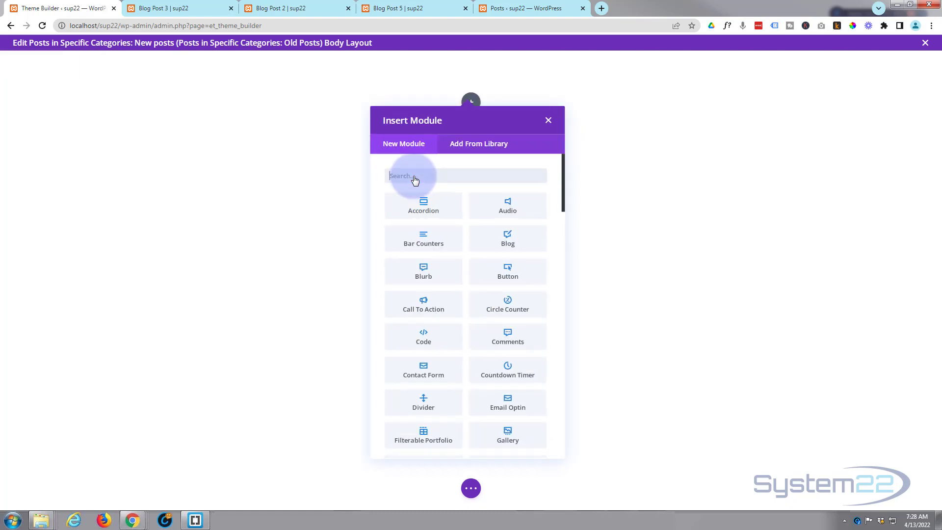
Insert a Post Title module into the single-column row
scroll(485, 220, "down", 1)
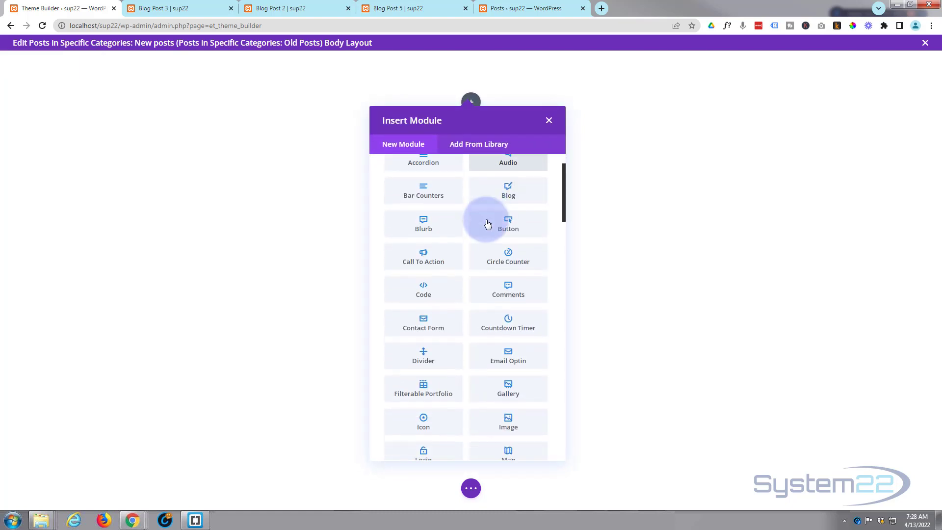
scroll(487, 224, "down", 5)
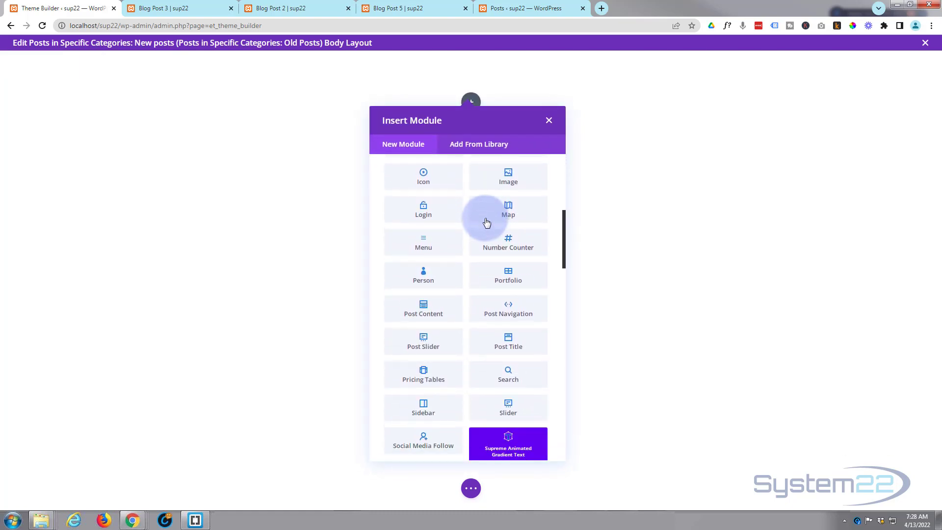
scroll(479, 192, "down", 1)
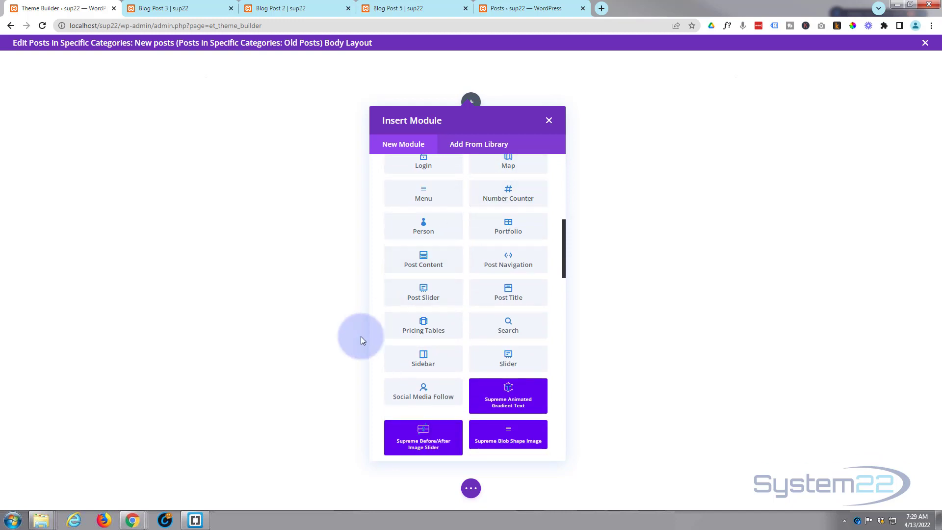
left_click(502, 296)
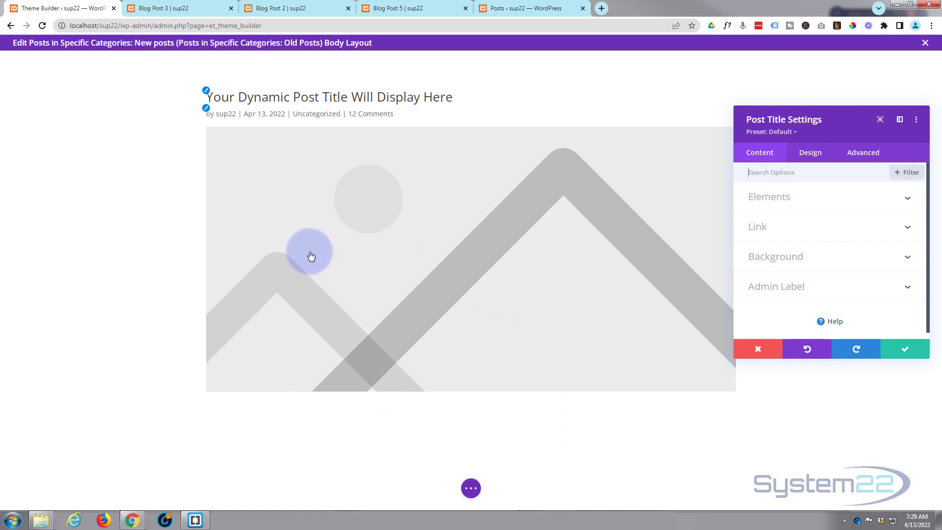
Turn off the post categories, comments count and featured image in the Post Title module's elements
left_click(807, 204)
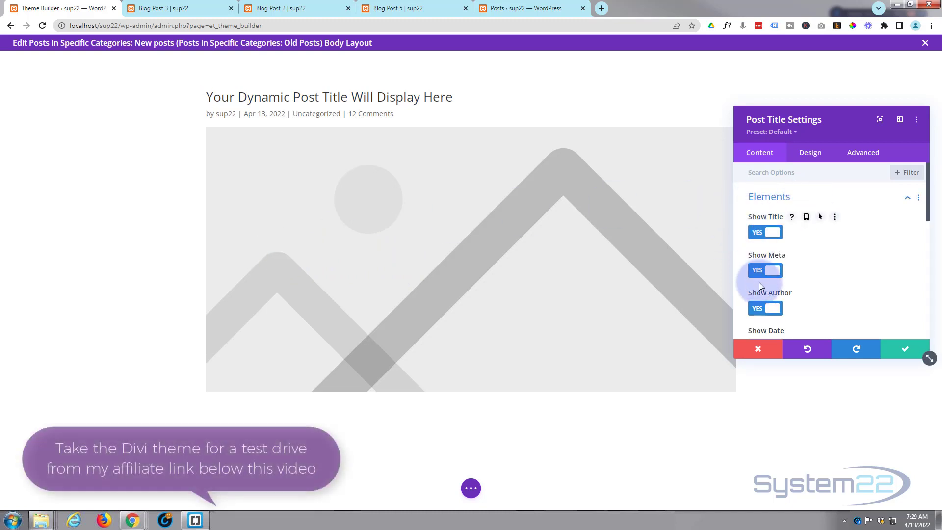
scroll(815, 283, "down", 1)
scroll(816, 283, "down", 1)
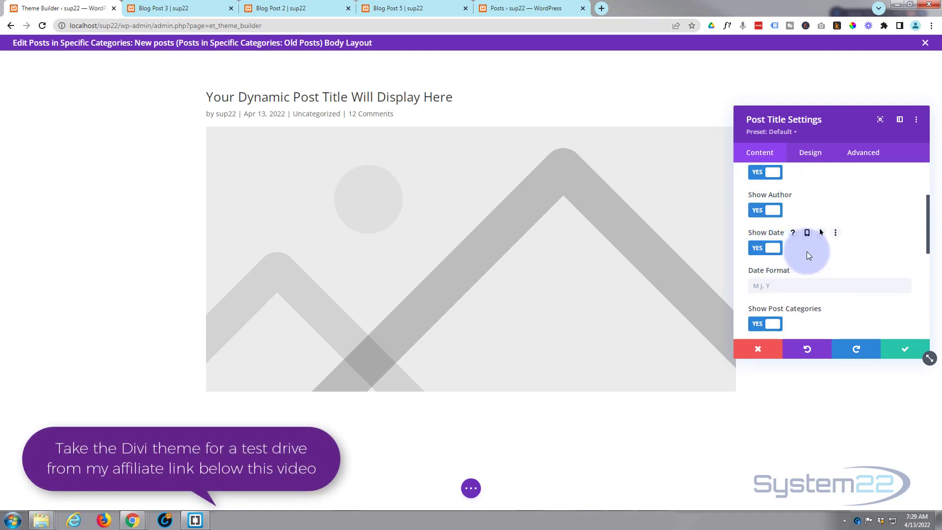
scroll(808, 254, "down", 2)
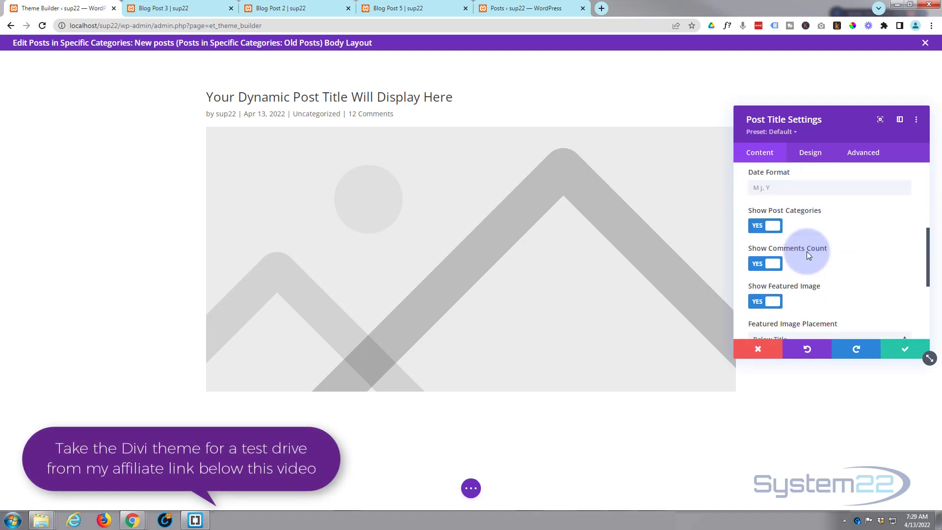
left_click(770, 226)
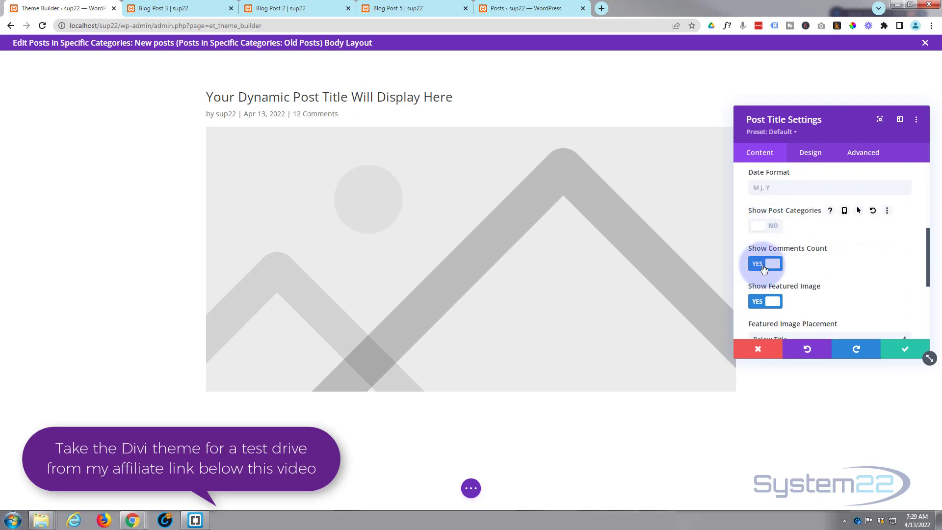
left_click(765, 265)
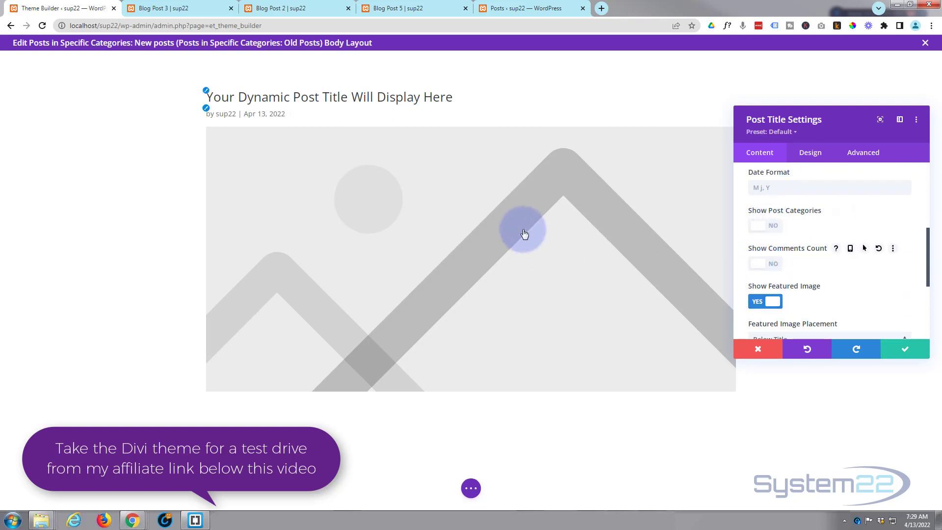
left_click(766, 304)
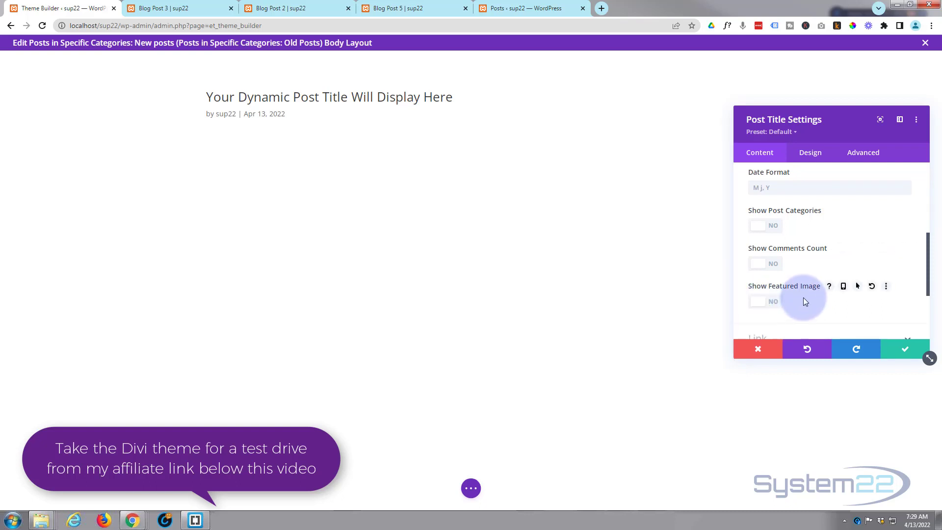
scroll(803, 297, "down", 3)
Center the text alignment of the Post Title module in its design settings
left_click(810, 154)
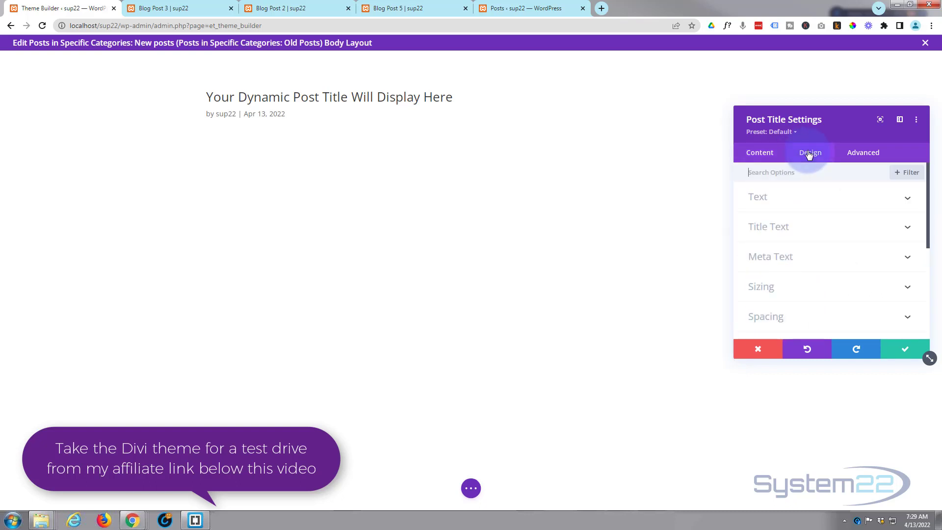
left_click(807, 198)
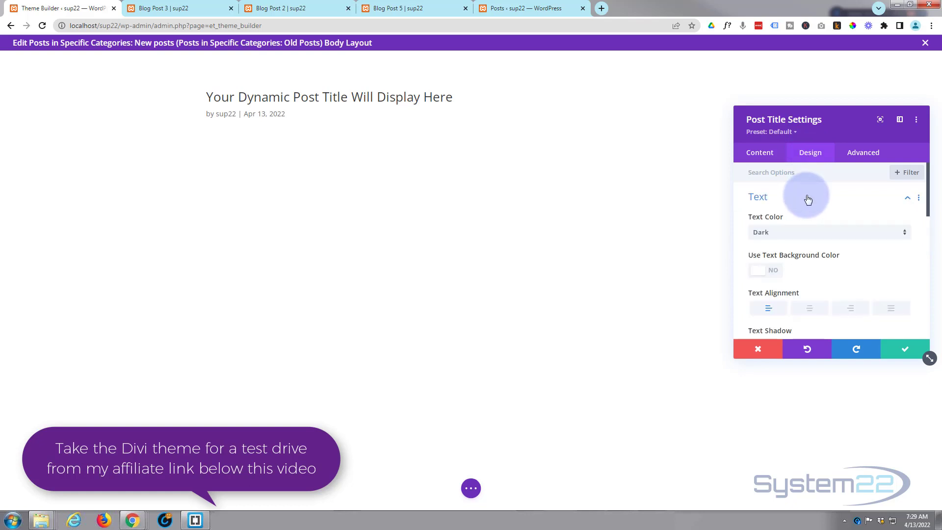
left_click(815, 310)
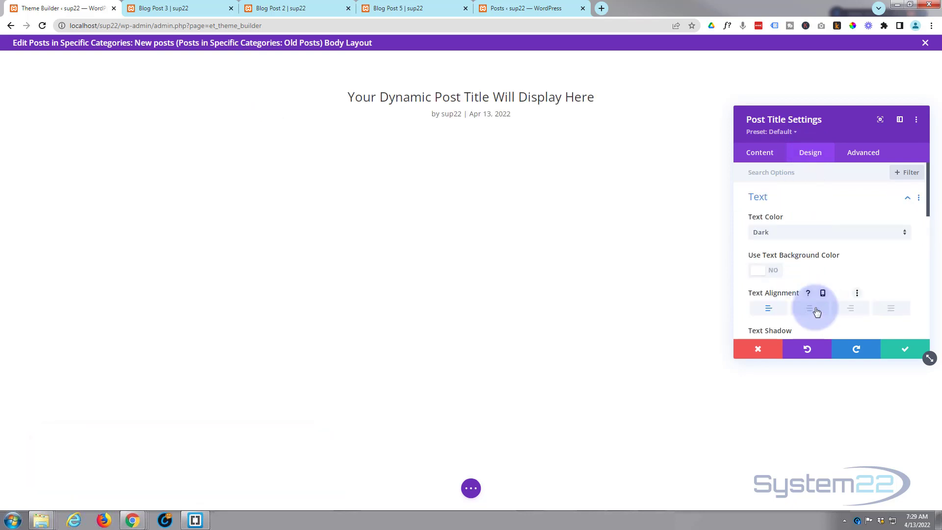
scroll(814, 262, "down", 1)
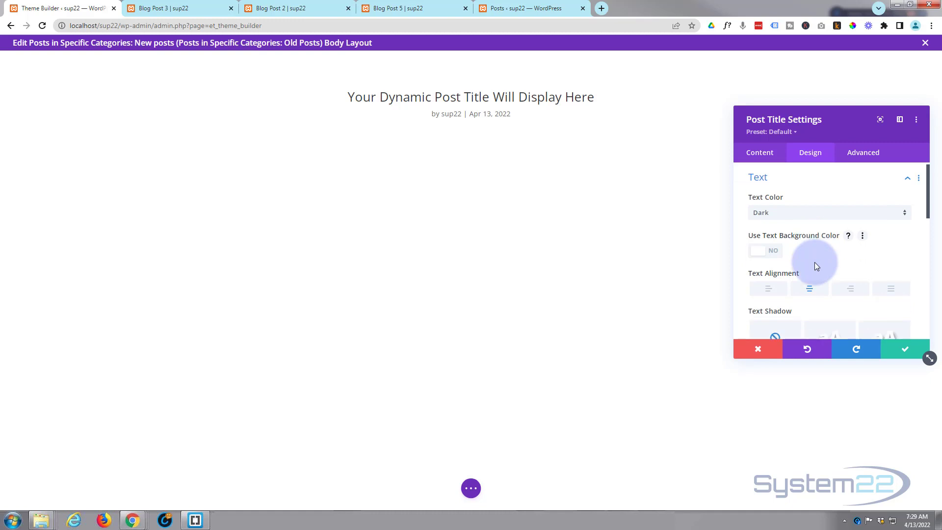
Set the Post Title module's title font style to uppercase in its title text settings and save the module
scroll(815, 266, "down", 2)
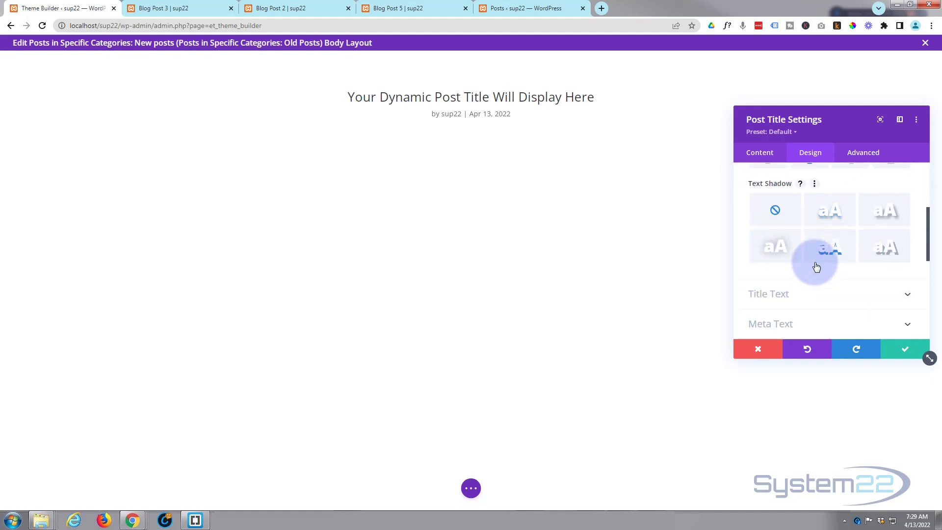
scroll(816, 266, "down", 1)
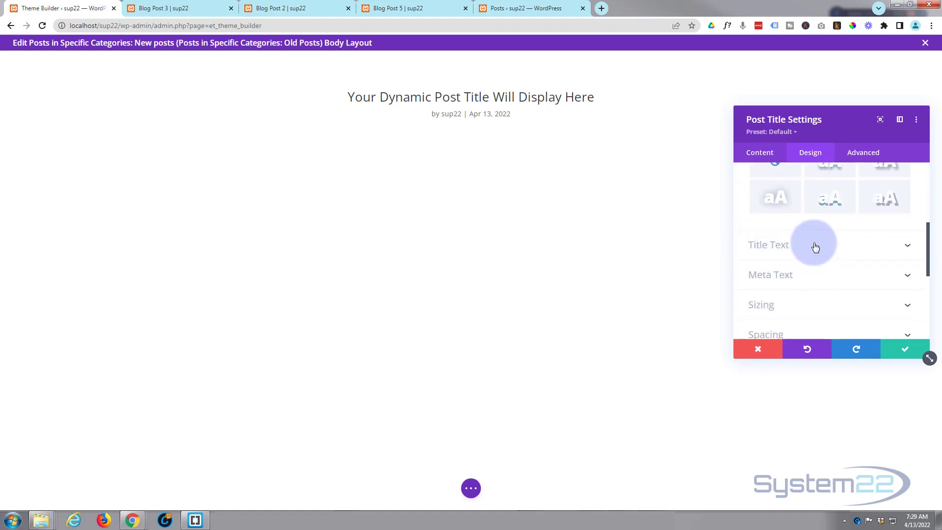
left_click(817, 247)
scroll(801, 245, "down", 1)
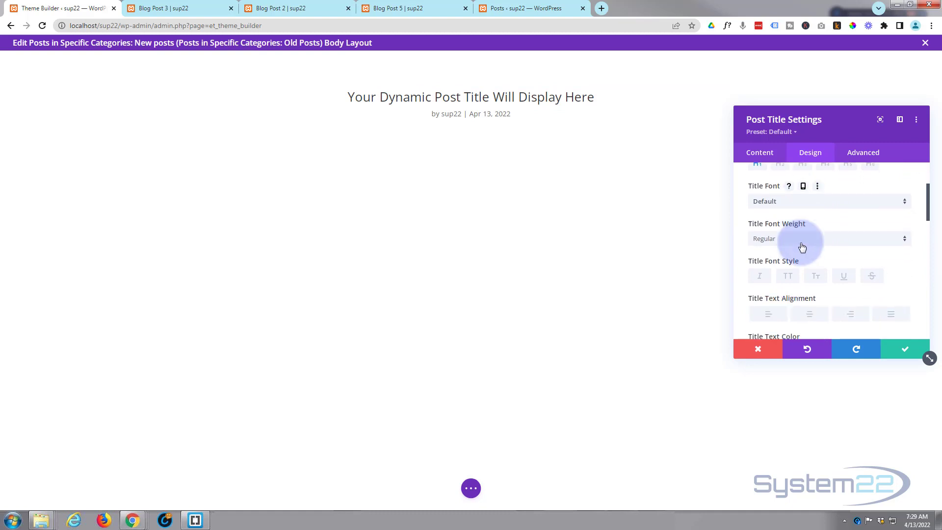
left_click(789, 277)
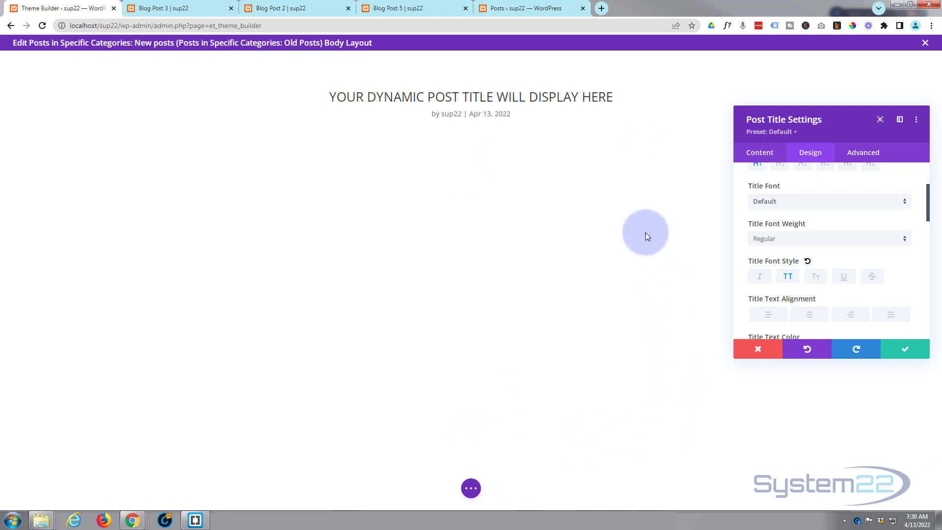
left_click(904, 351)
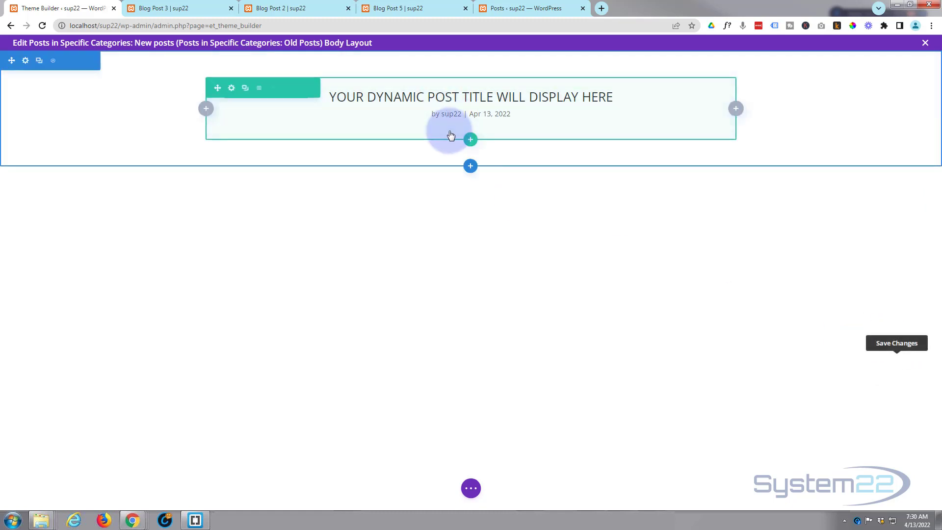
Insert a row with two equal columns below the title row and add a Post Title module to its first column
left_click(471, 140)
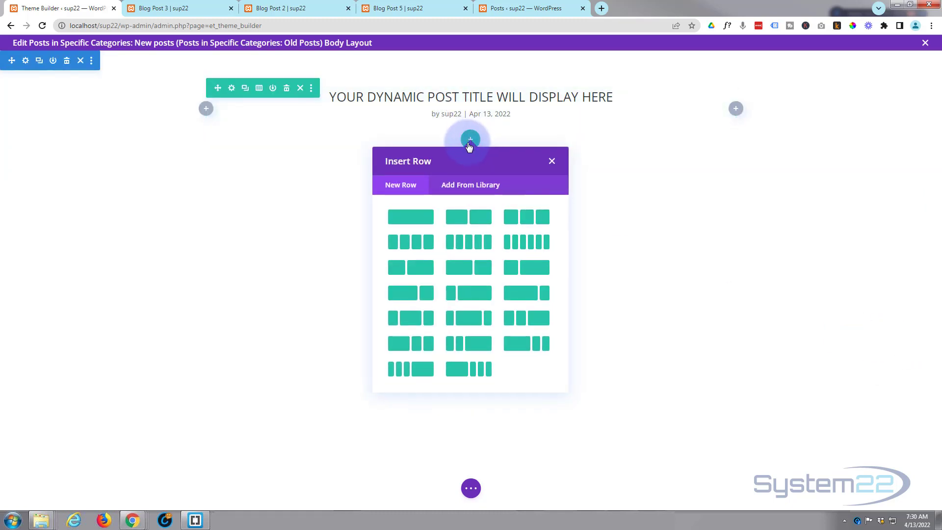
left_click(469, 226)
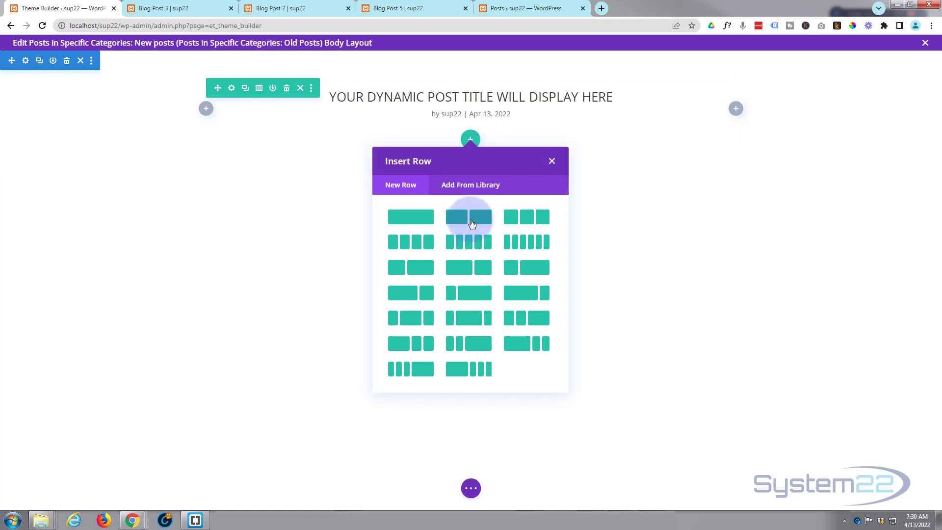
left_click(471, 225)
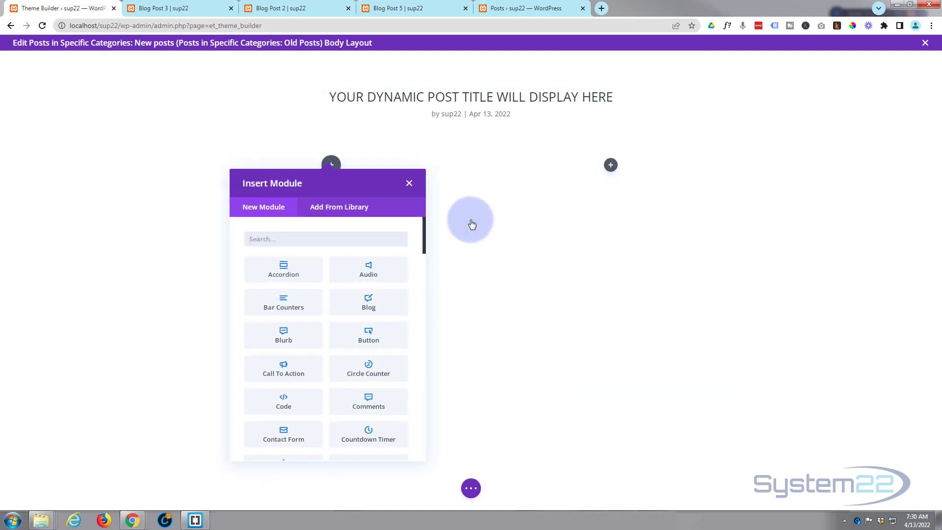
scroll(298, 294, "down", 5)
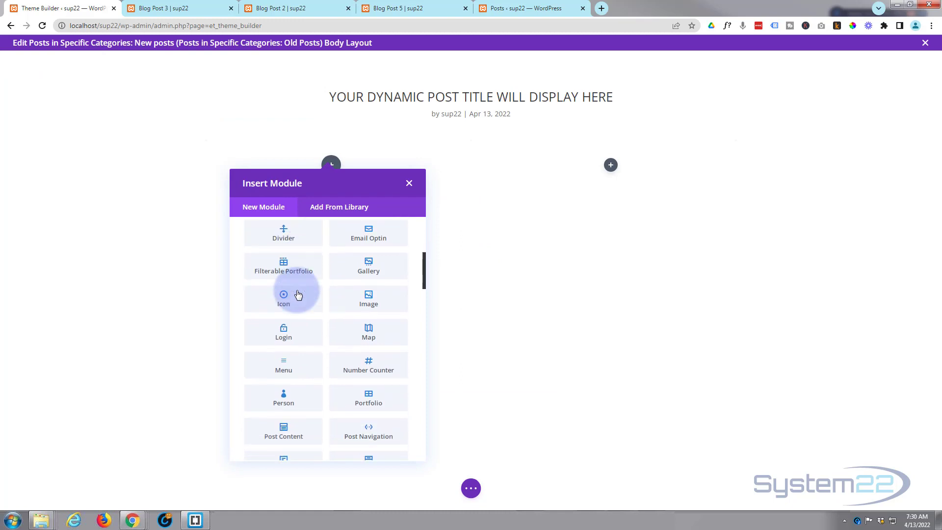
scroll(298, 294, "down", 1)
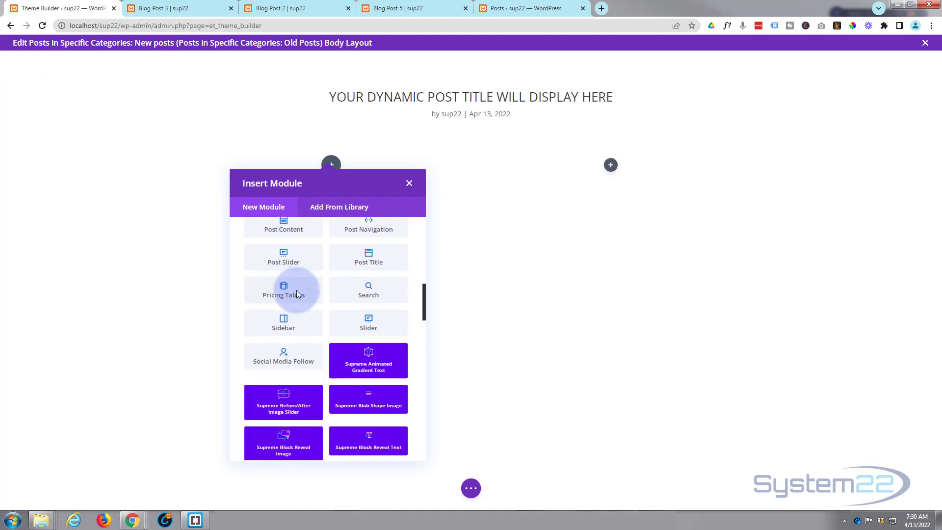
left_click(379, 260)
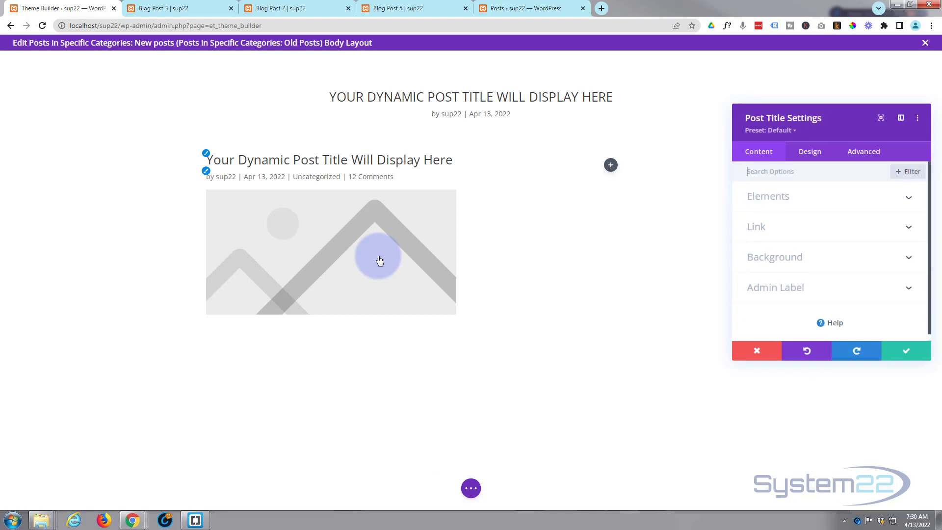
Turn off the title and meta in the new Post Title module, keeping only the featured image, and save the module
left_click(773, 199)
left_click(774, 233)
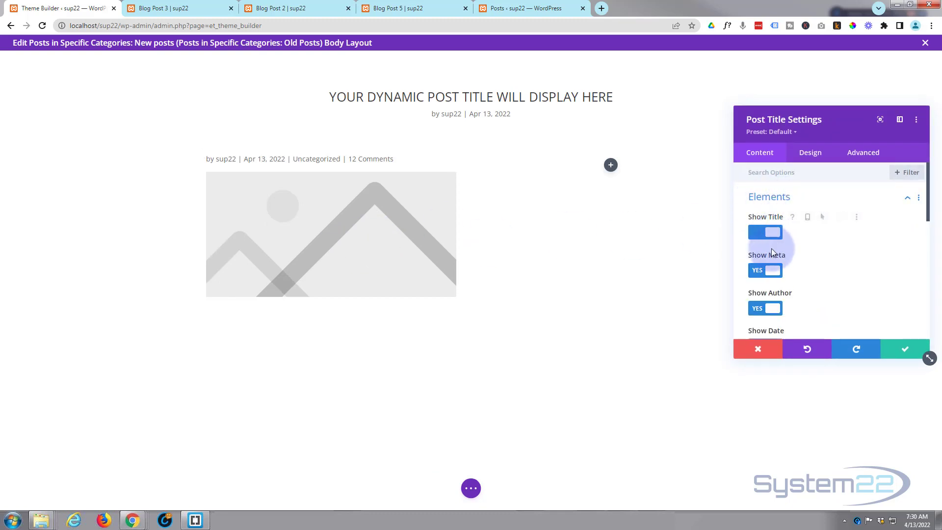
left_click(769, 270)
left_click(768, 308)
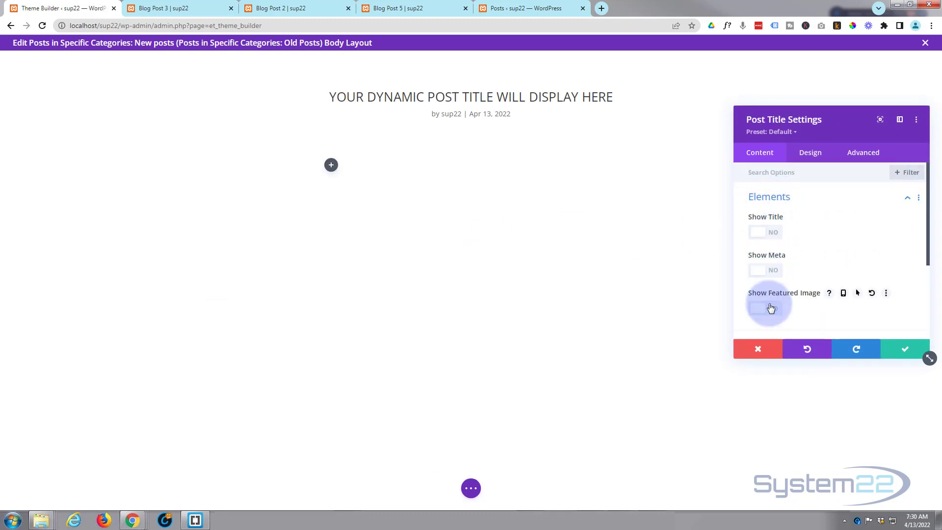
left_click(771, 308)
scroll(826, 255, "down", 2)
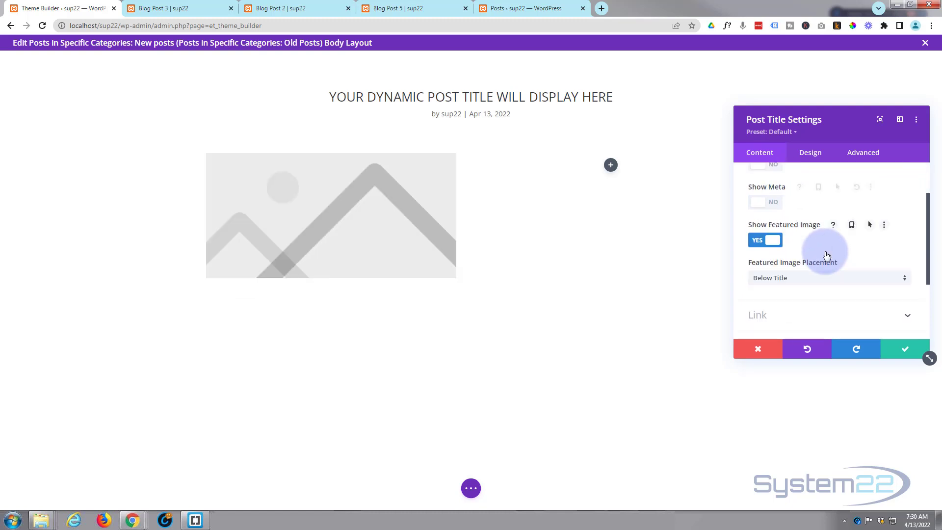
scroll(827, 255, "down", 1)
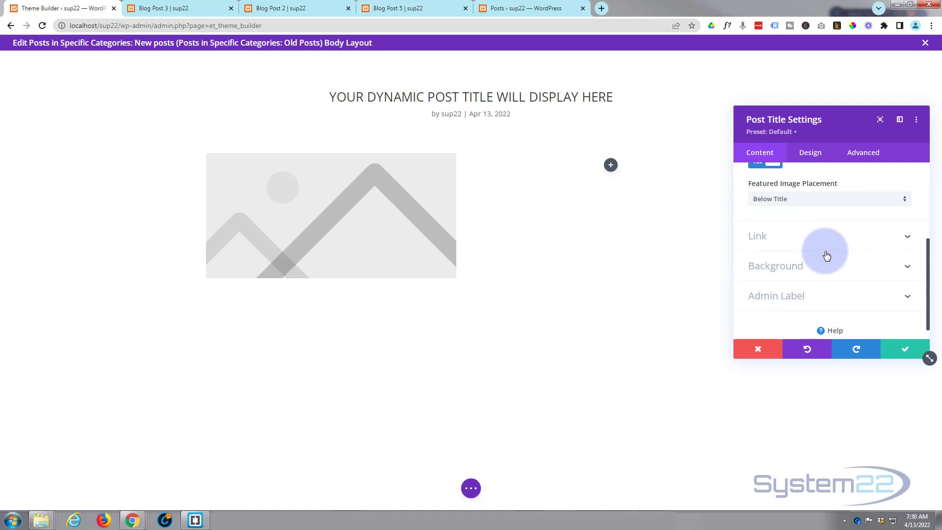
left_click(901, 349)
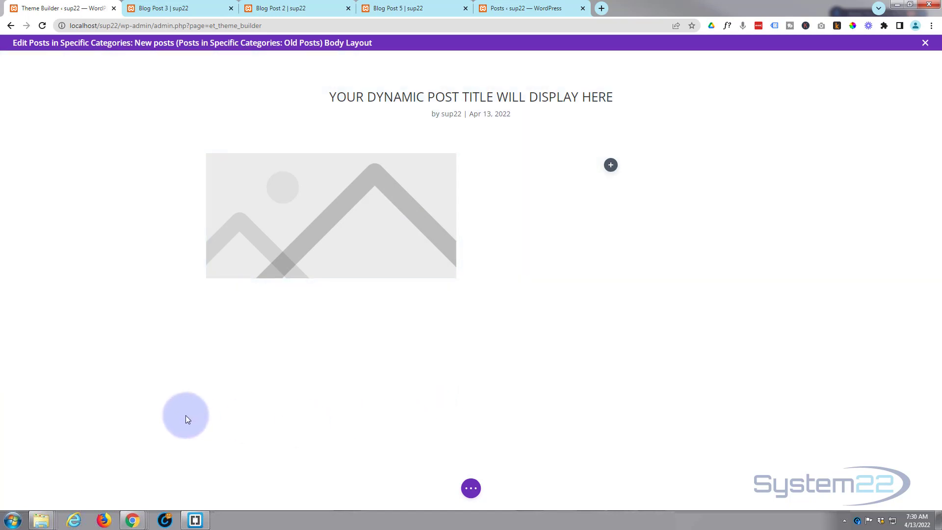
Change the featured image row's layout to two-fifths and three-fifths columns
left_click(501, 203)
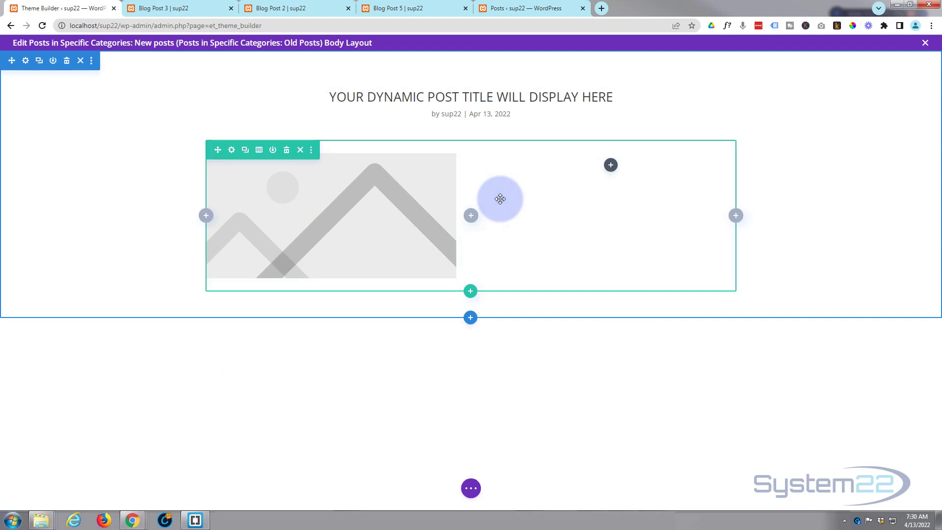
left_click(259, 150)
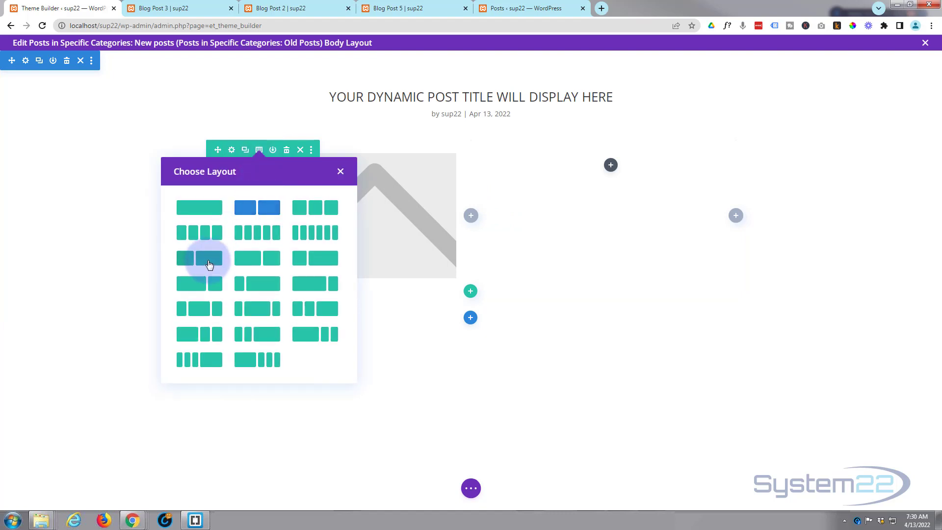
left_click(209, 264)
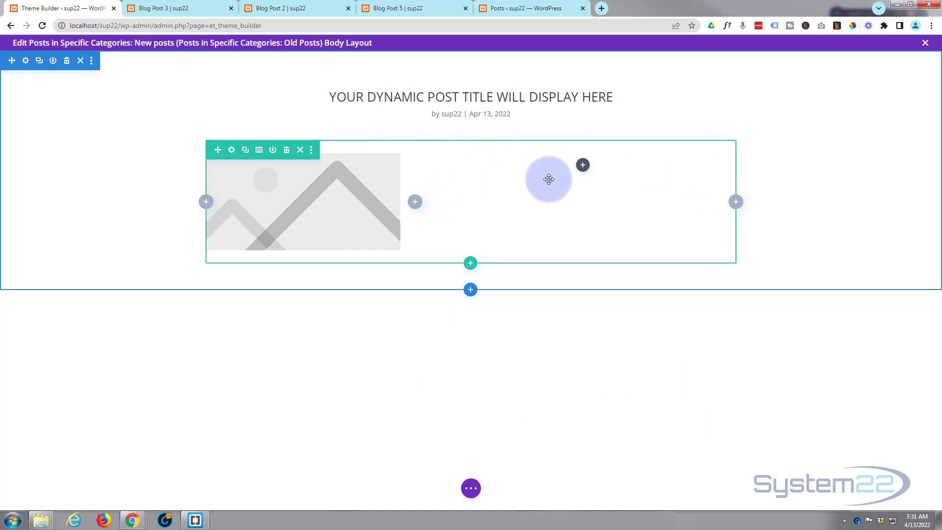
Insert a Post Content module into the wider, empty column beside the featured image
left_click(582, 166)
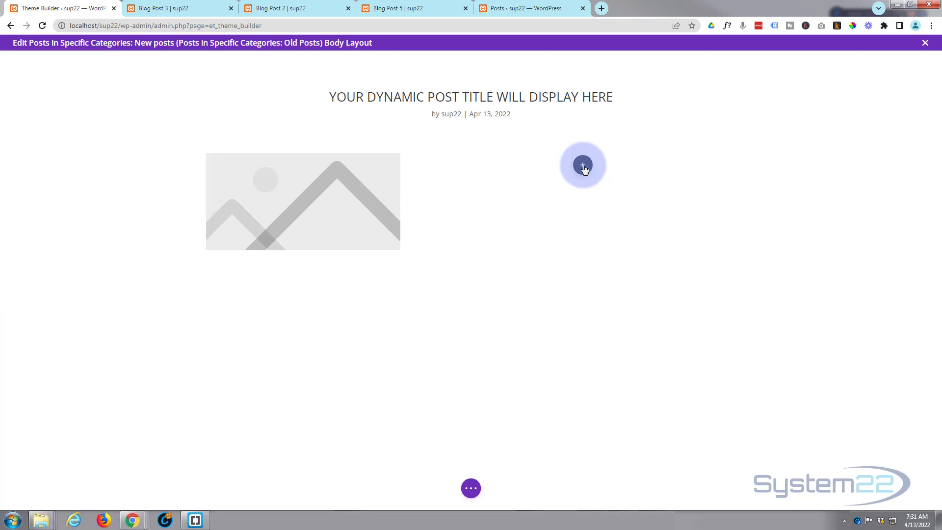
scroll(588, 302, "down", 6)
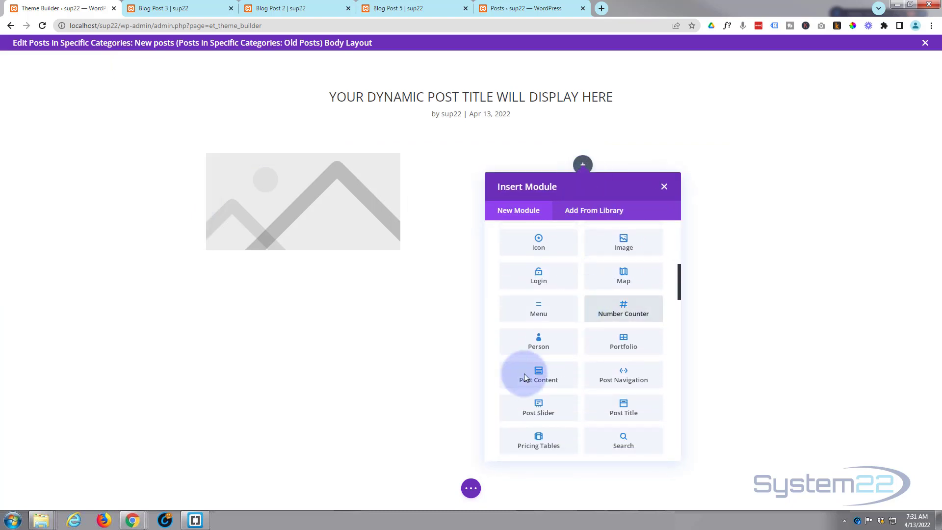
left_click(552, 374)
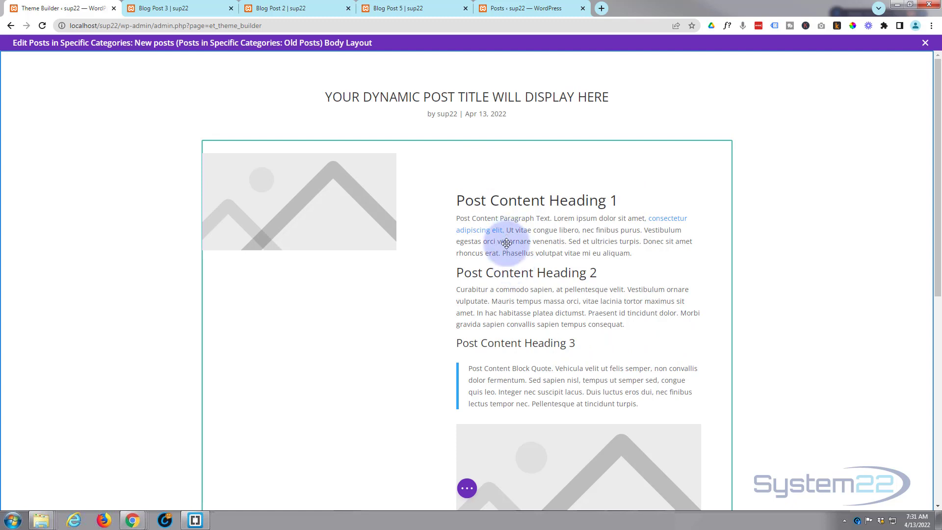
Give the Post Content module a white background color in its settings
mouse_move(540, 196)
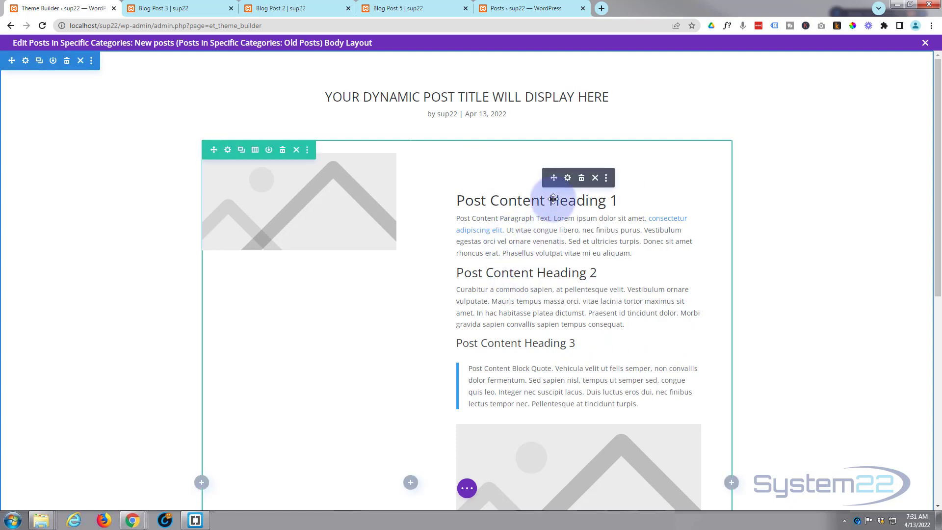
left_click(568, 178)
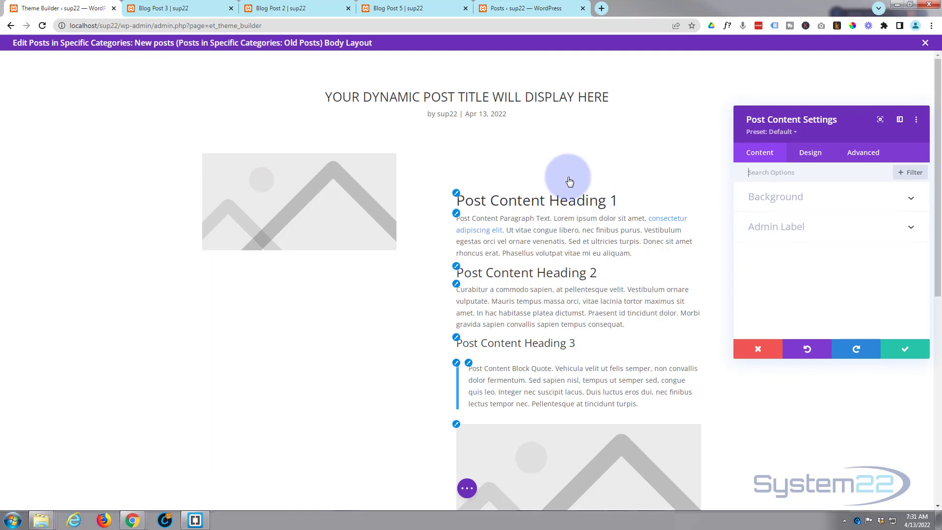
left_click(801, 199)
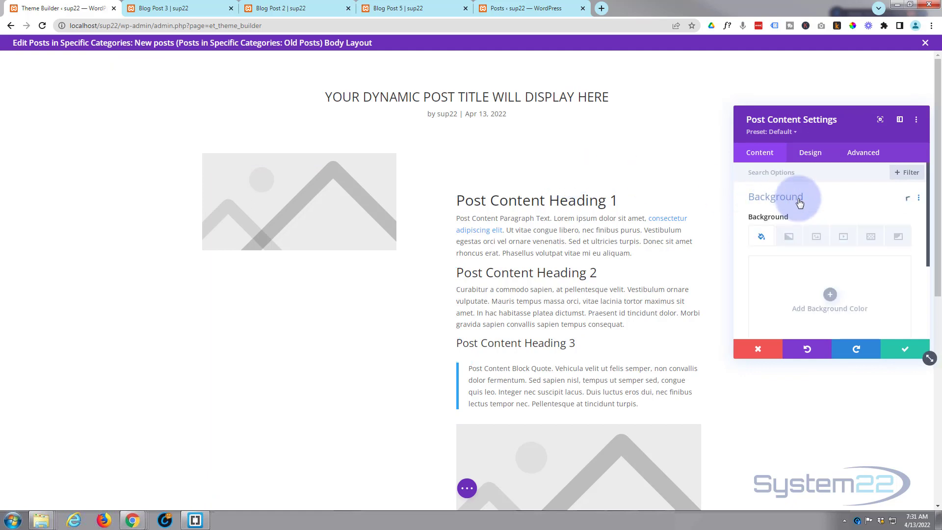
scroll(780, 250, "down", 1)
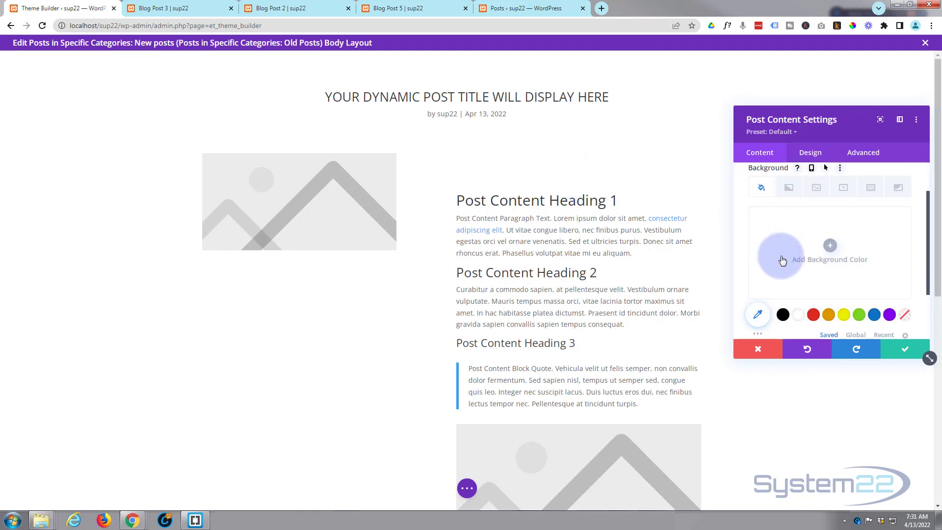
left_click(798, 315)
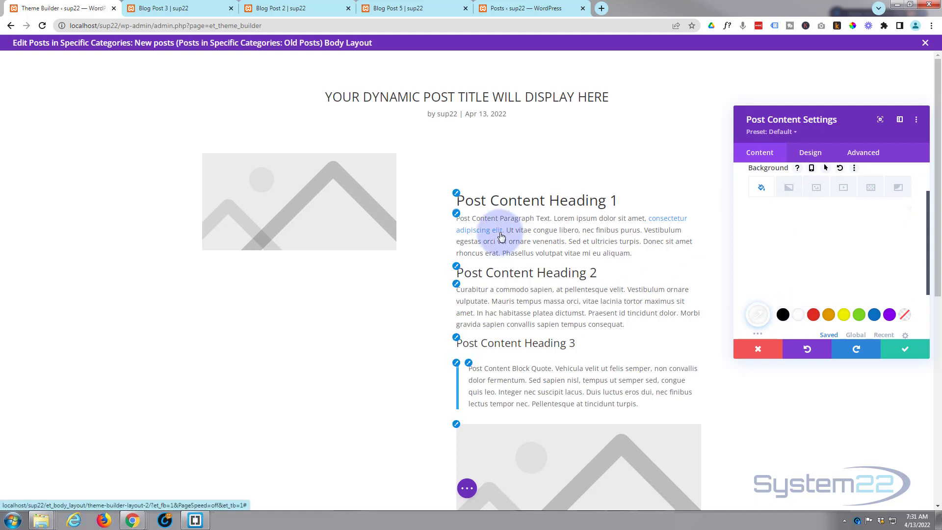
Set the font style of the Post Content module's H1, H2 and H3 headings to uppercase
left_click(457, 194)
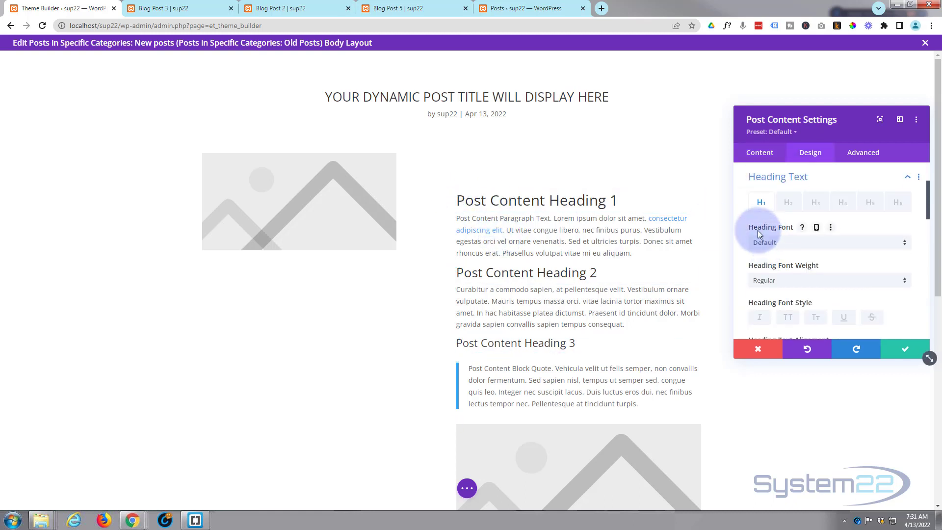
left_click(788, 323)
left_click(787, 203)
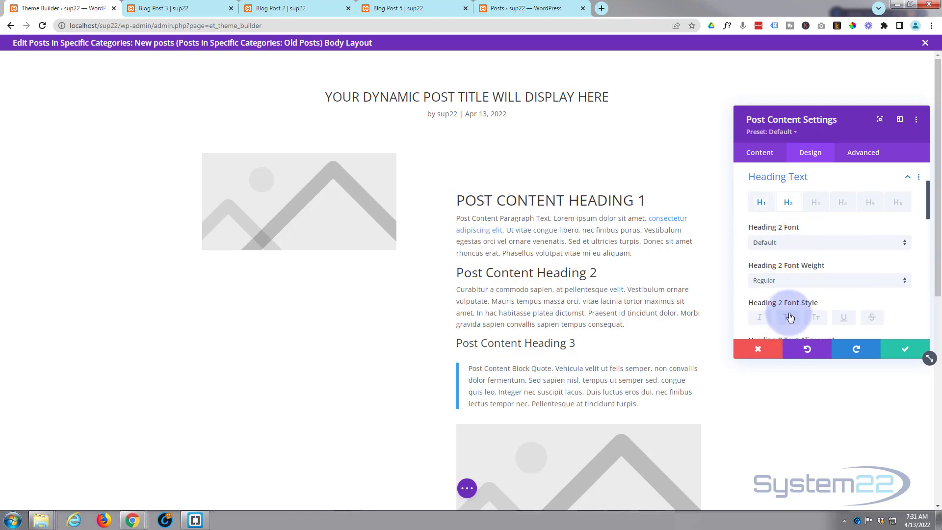
left_click(788, 317)
left_click(815, 204)
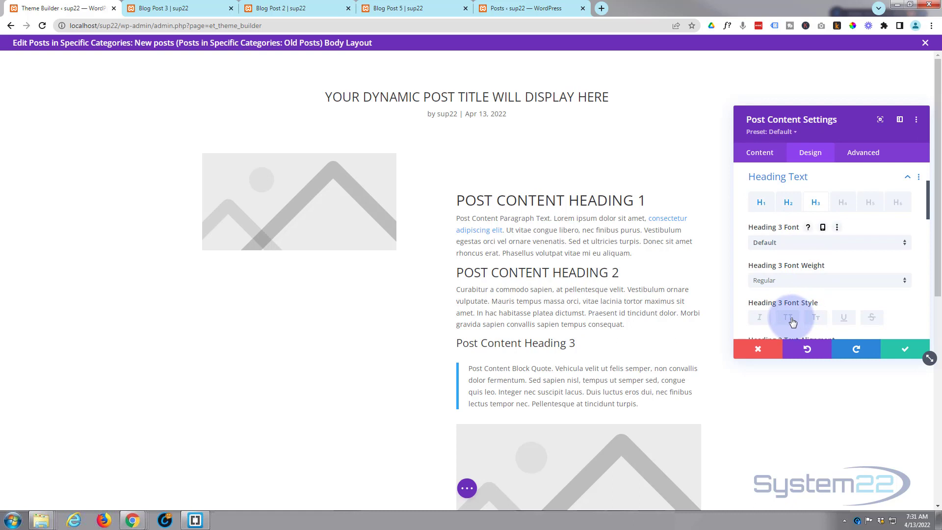
left_click(793, 322)
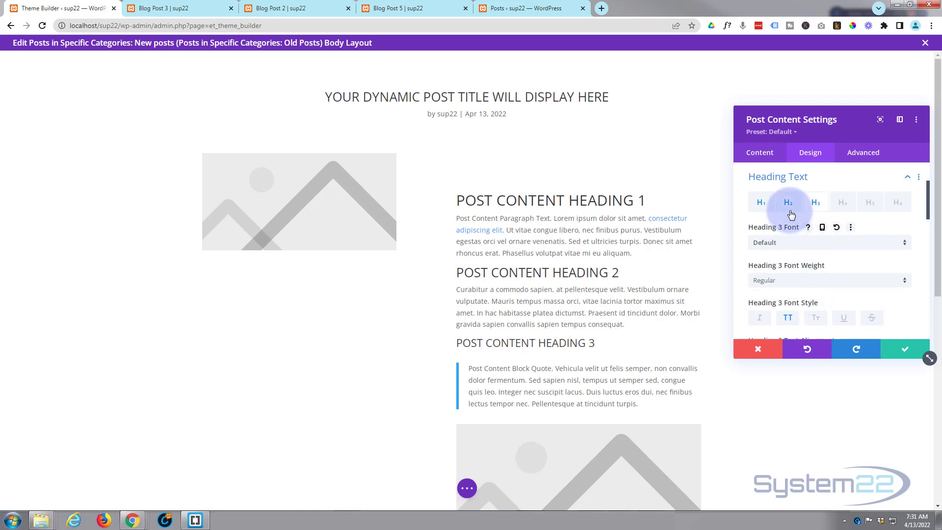
Set the Post Content module's padding to 30px on the top, bottom, left and right
scroll(790, 193, "down", 2)
scroll(789, 189, "down", 4)
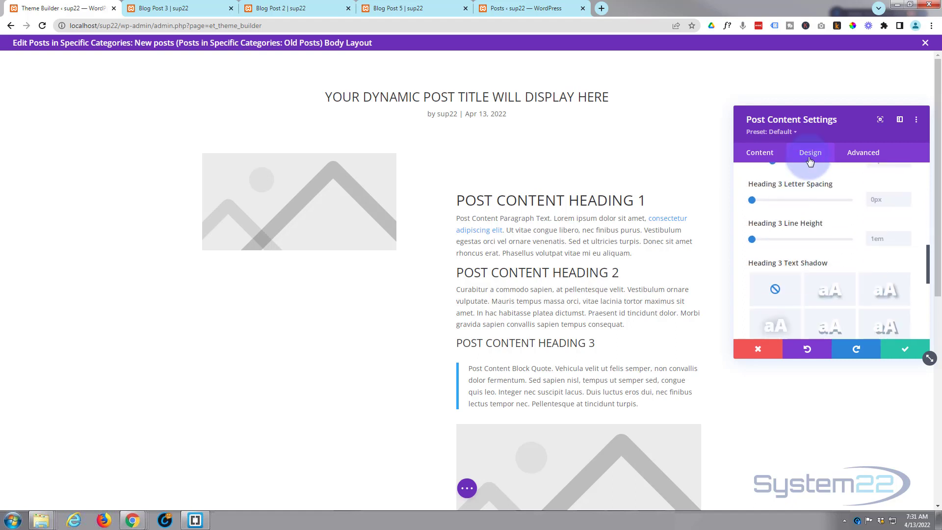
scroll(829, 216, "down", 5)
left_click(829, 211)
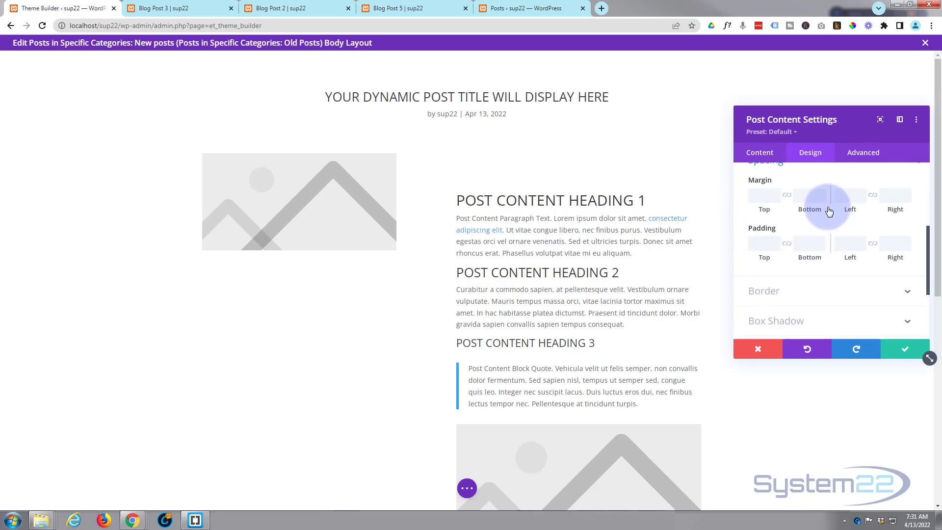
left_click(754, 261)
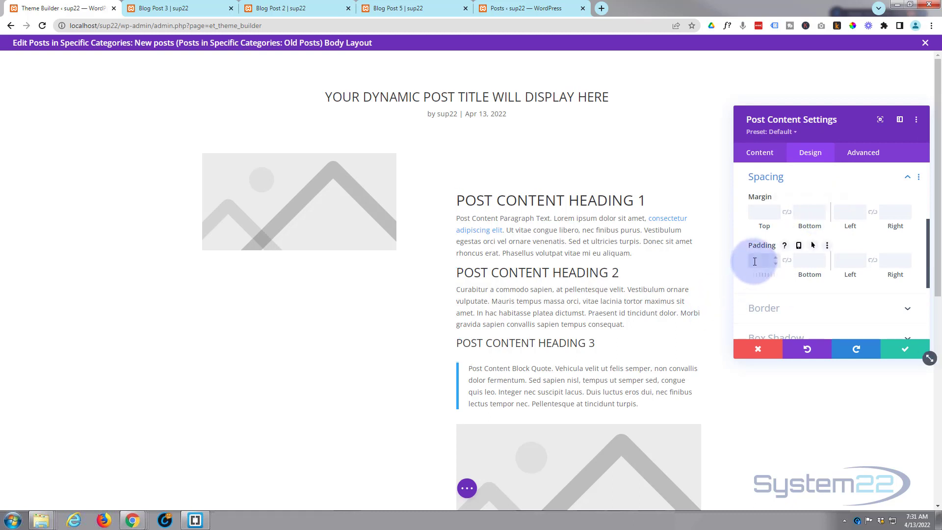
type("30px")
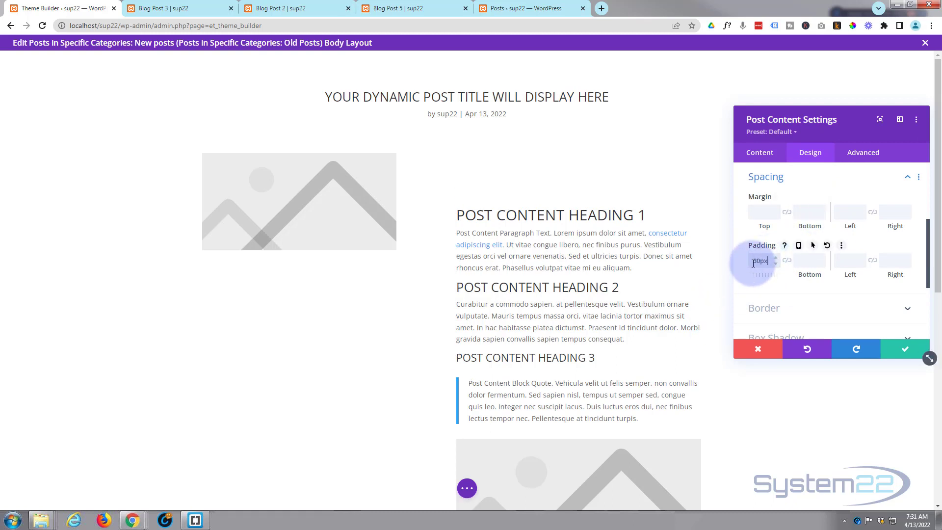
left_click(787, 261)
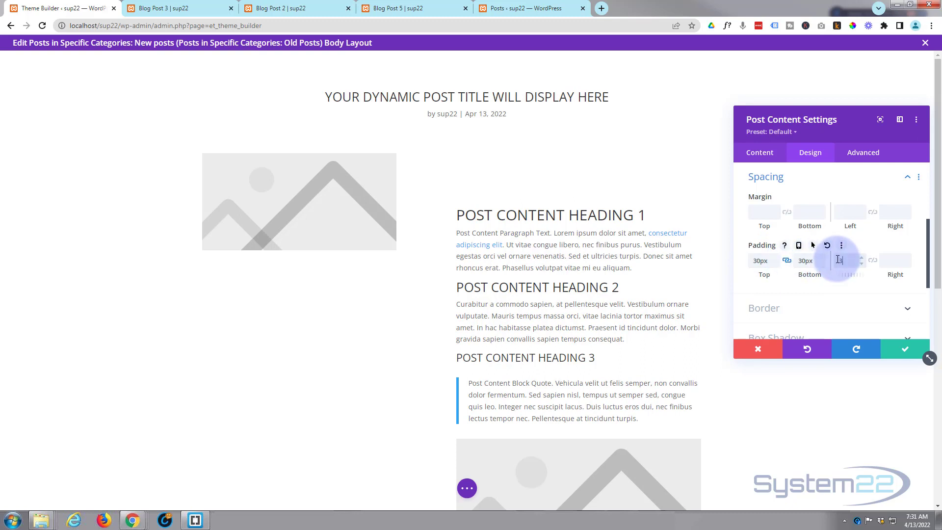
left_click(838, 259)
type("30px")
left_click(874, 261)
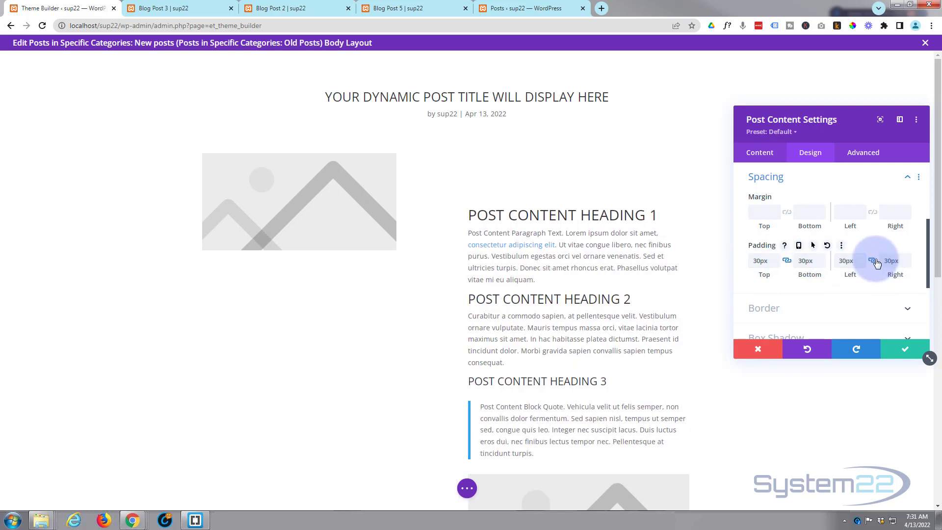
Add a soft box shadow around the Post Content module and save its settings
scroll(815, 265, "down", 3)
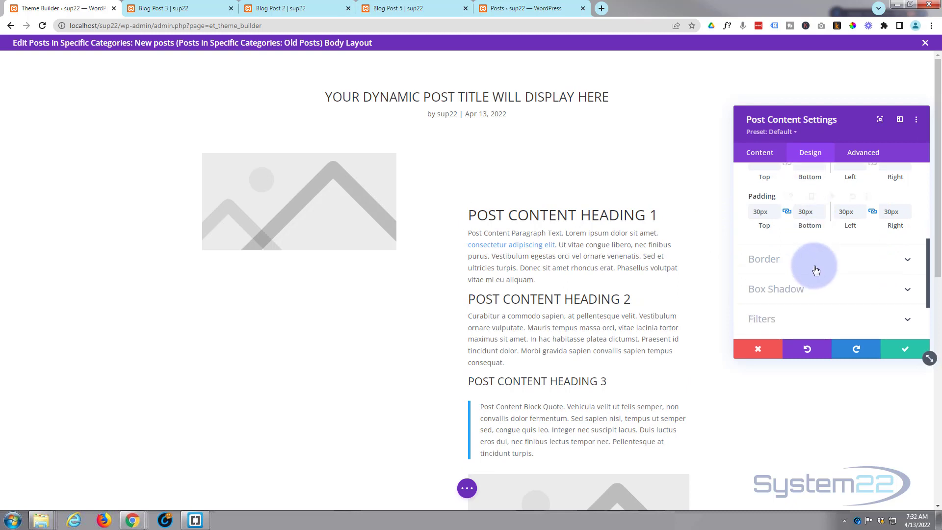
left_click(832, 246)
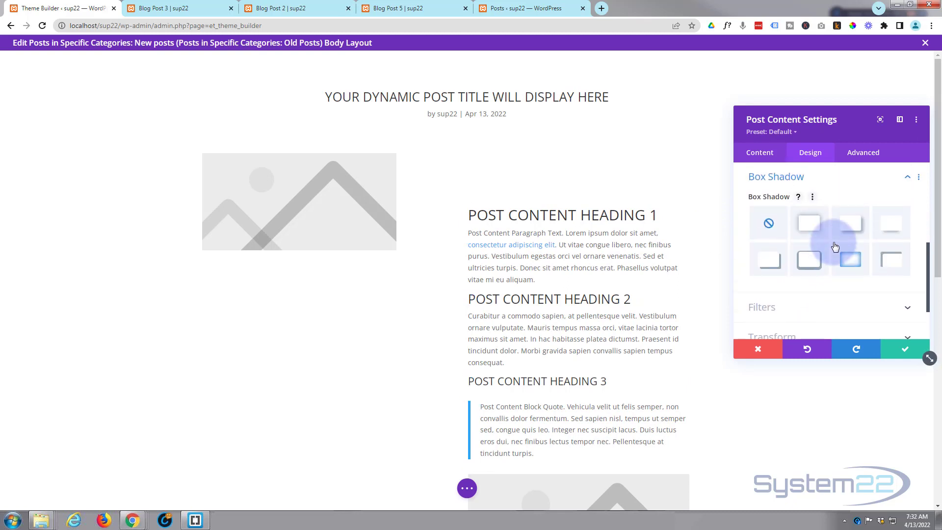
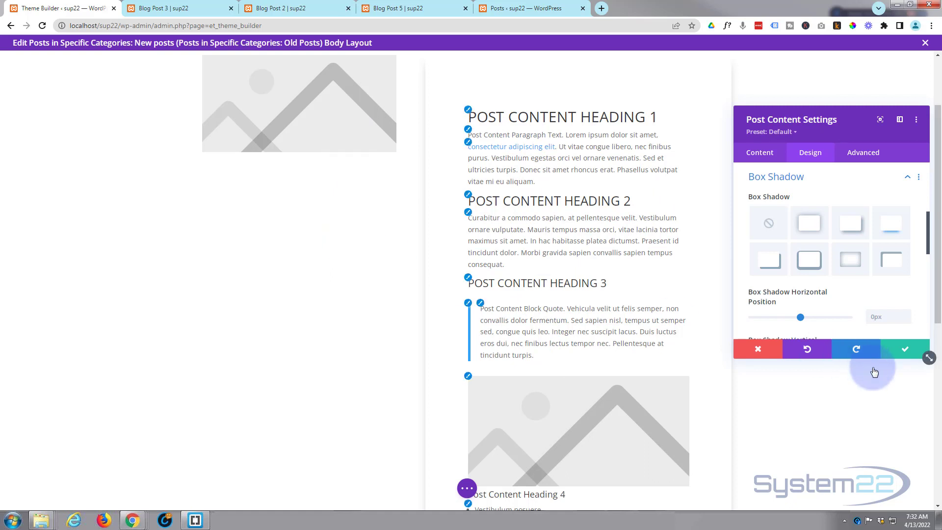
left_click(913, 350)
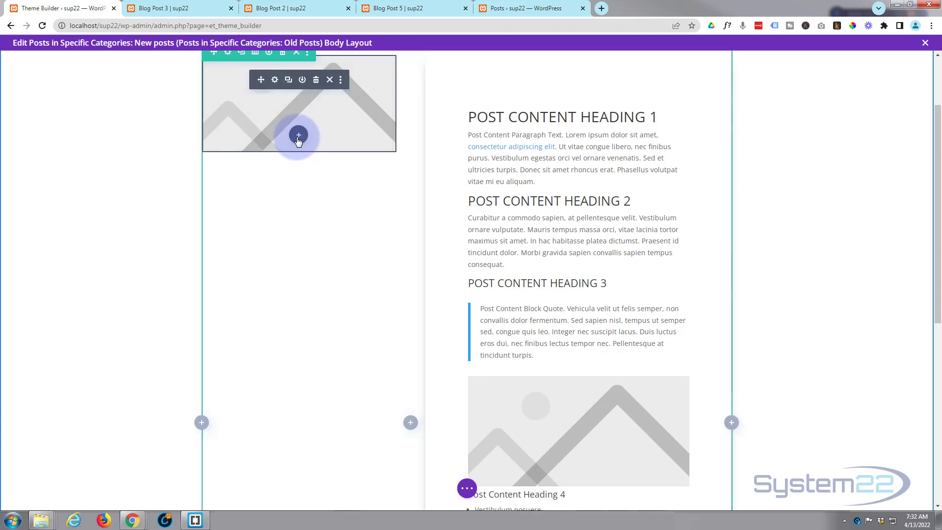
Insert a Post Slider module below the featured image in the narrower column
left_click(298, 137)
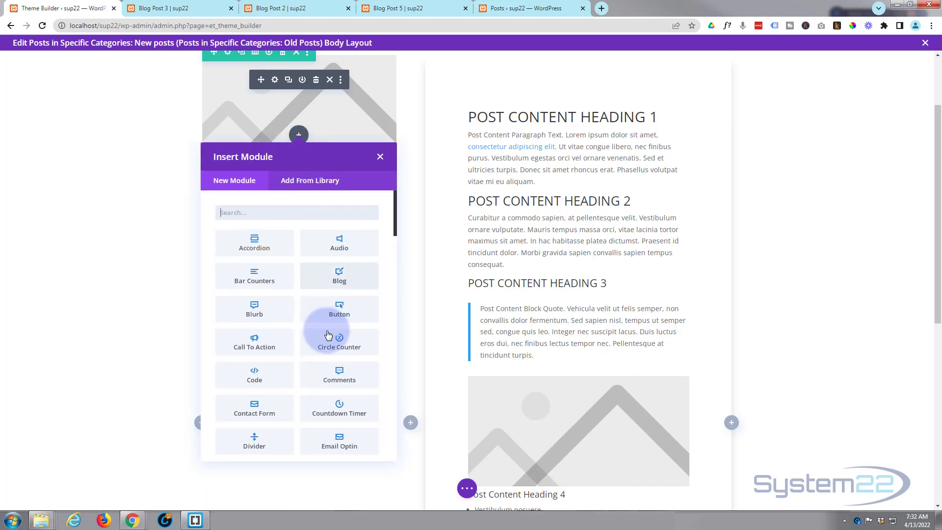
scroll(325, 328, "down", 4)
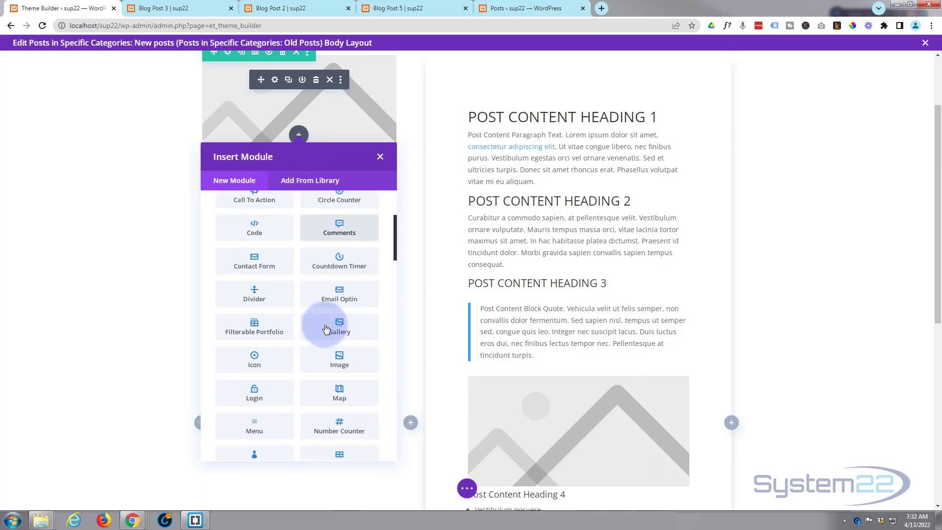
scroll(326, 328, "down", 1)
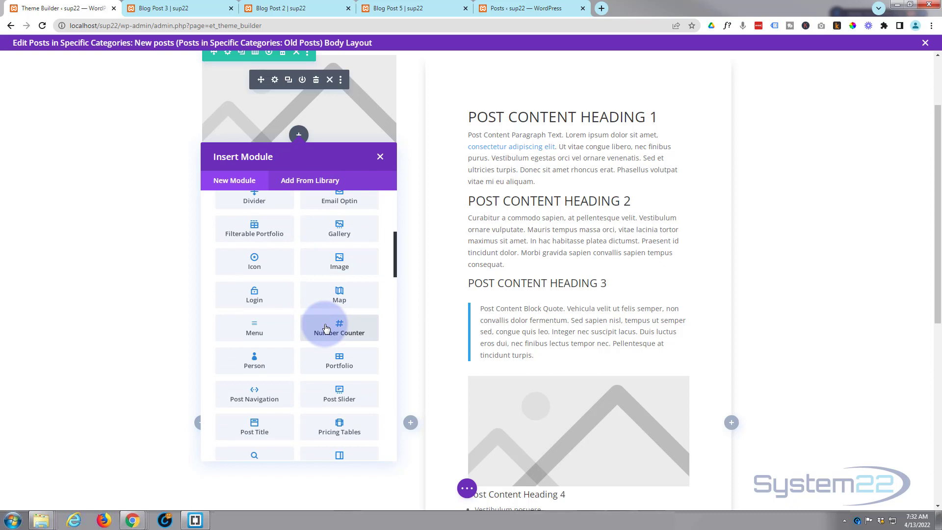
scroll(325, 327, "down", 2)
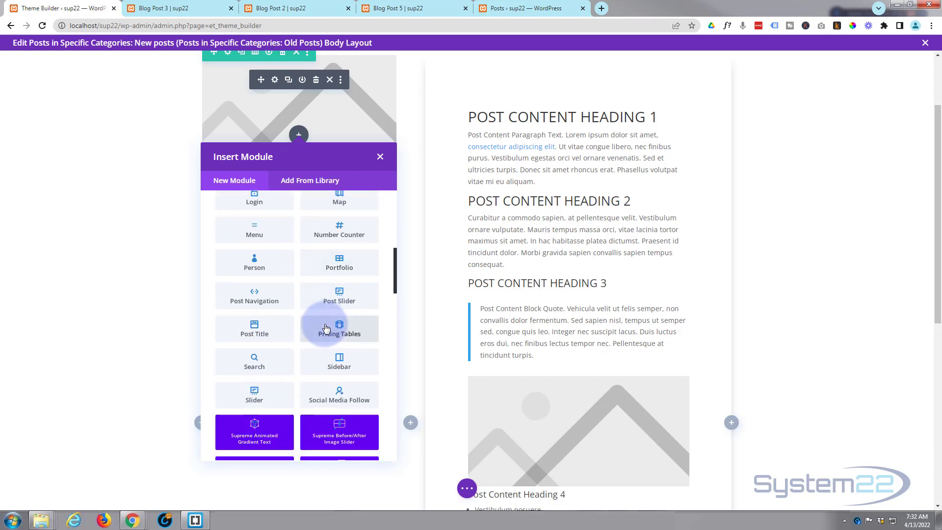
left_click(339, 295)
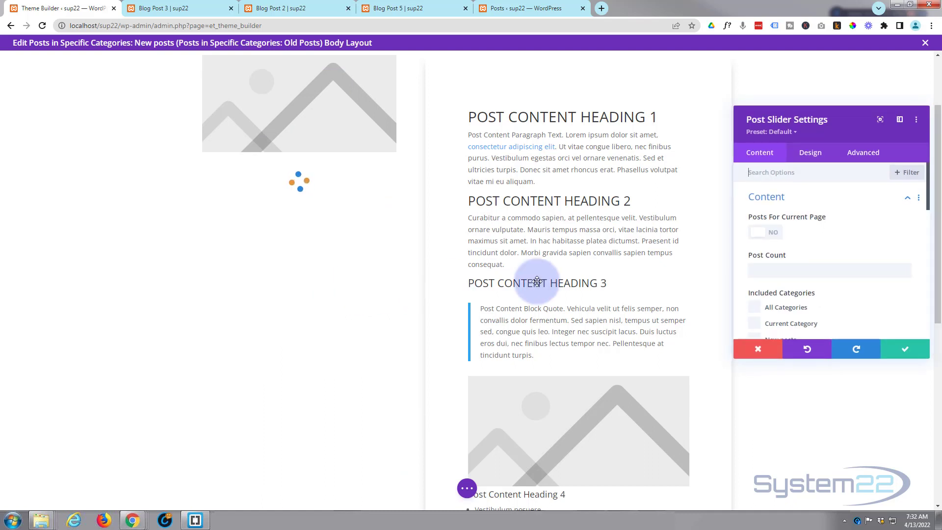
Include the New posts and Old Posts categories in the Post Slider
scroll(821, 240, "down", 2)
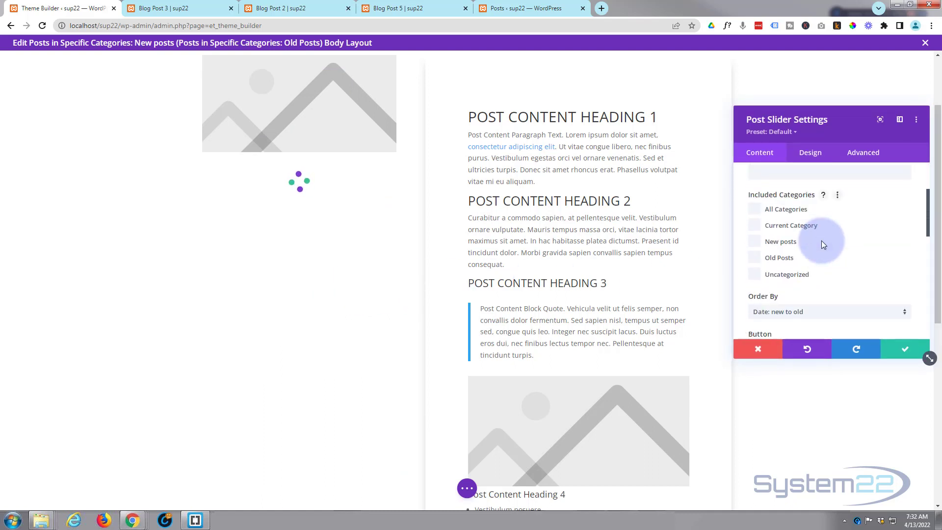
left_click(755, 241)
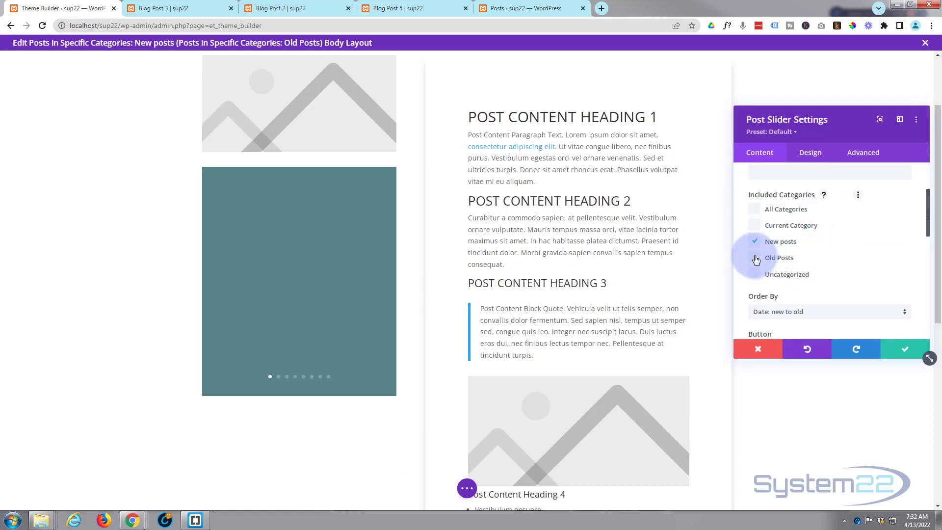
left_click(805, 259)
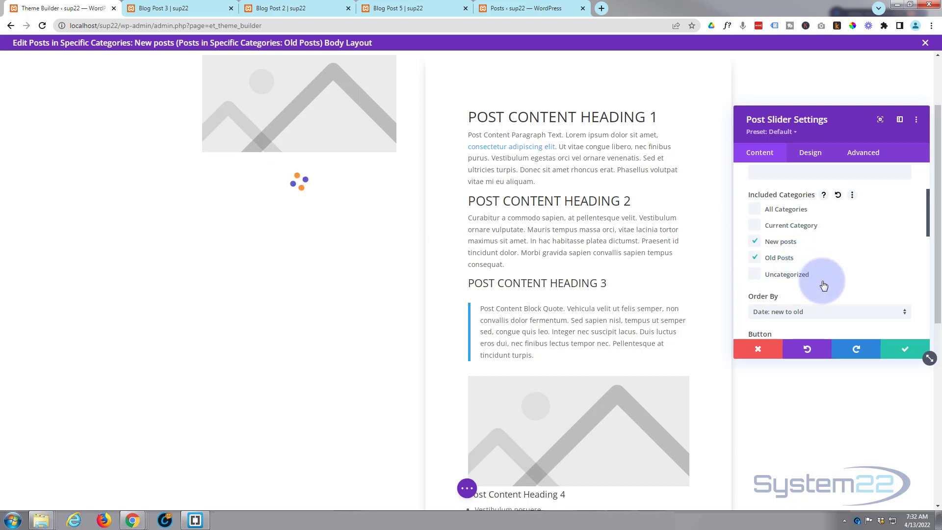
Review the Post Slider's content options, including post count, order, excerpt settings and the element display toggles
scroll(825, 284, "up", 2)
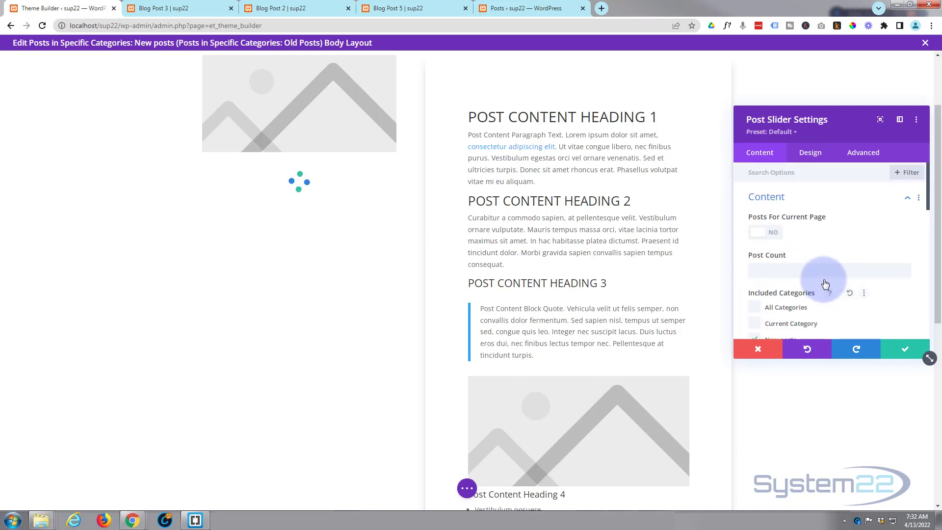
scroll(825, 284, "down", 4)
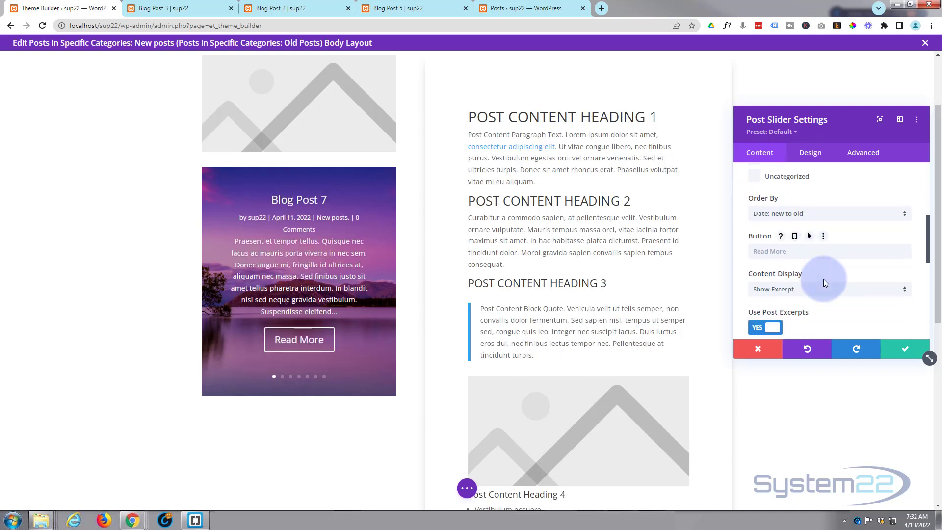
scroll(827, 283, "down", 3)
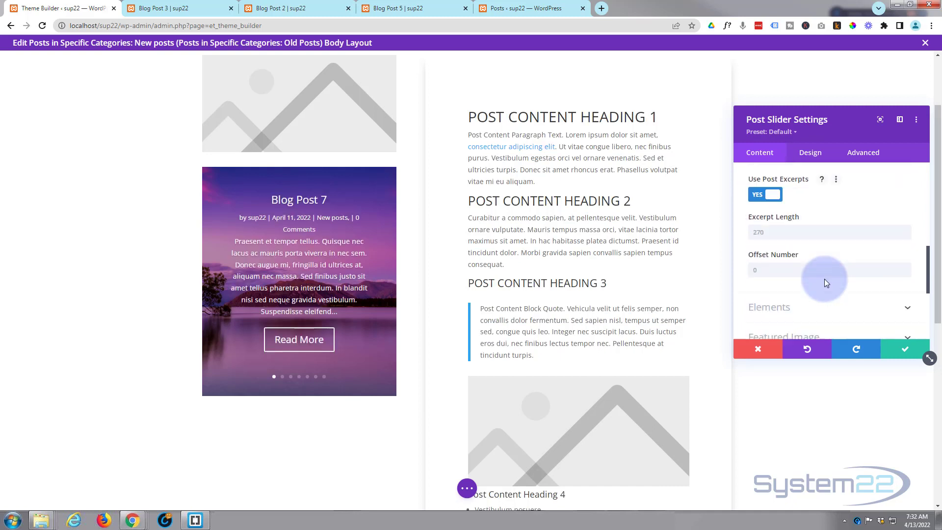
scroll(826, 282, "down", 1)
left_click(817, 251)
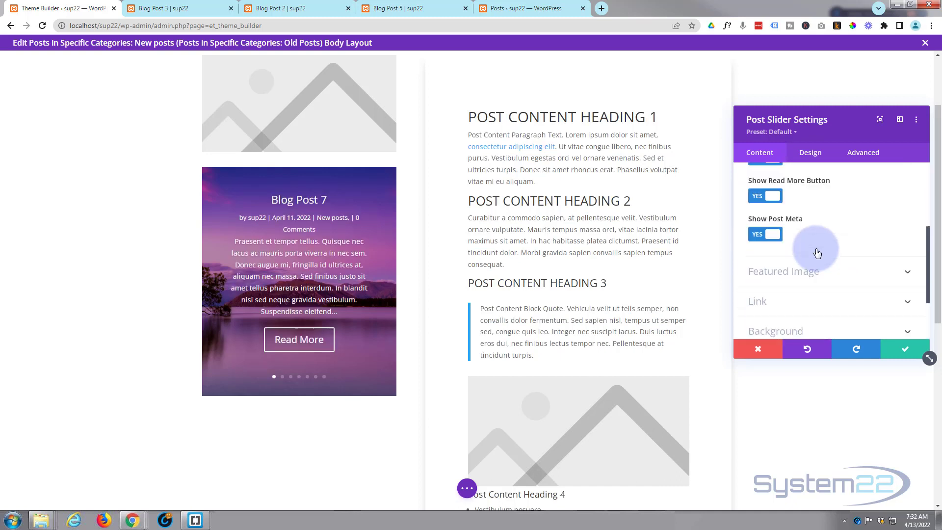
scroll(814, 251, "down", 2)
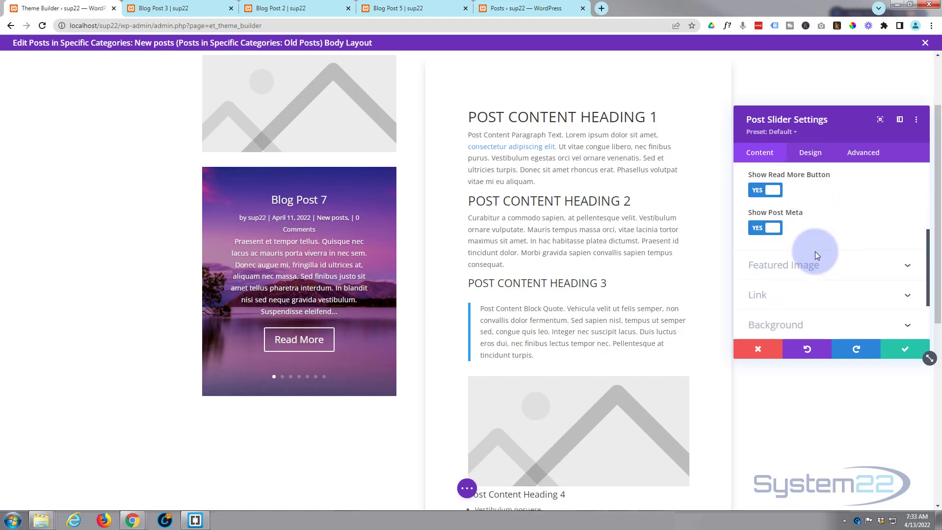
scroll(816, 253, "down", 2)
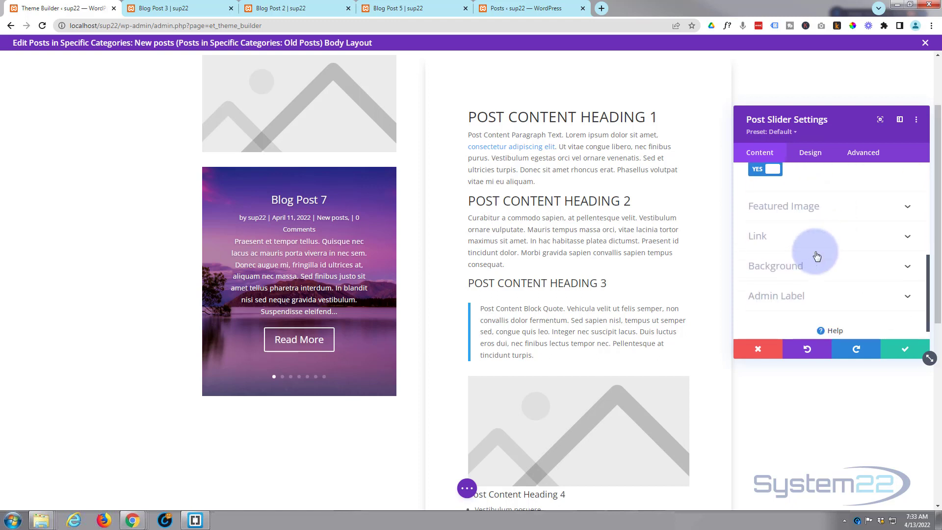
scroll(817, 254, "up", 5)
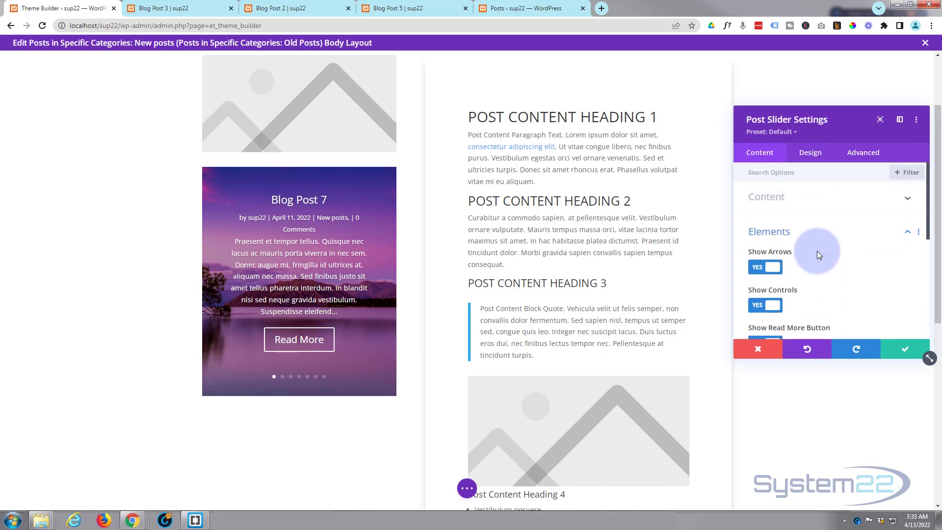
Turn on automatic animation for the Post Slider and select its animation speed setting
left_click(810, 153)
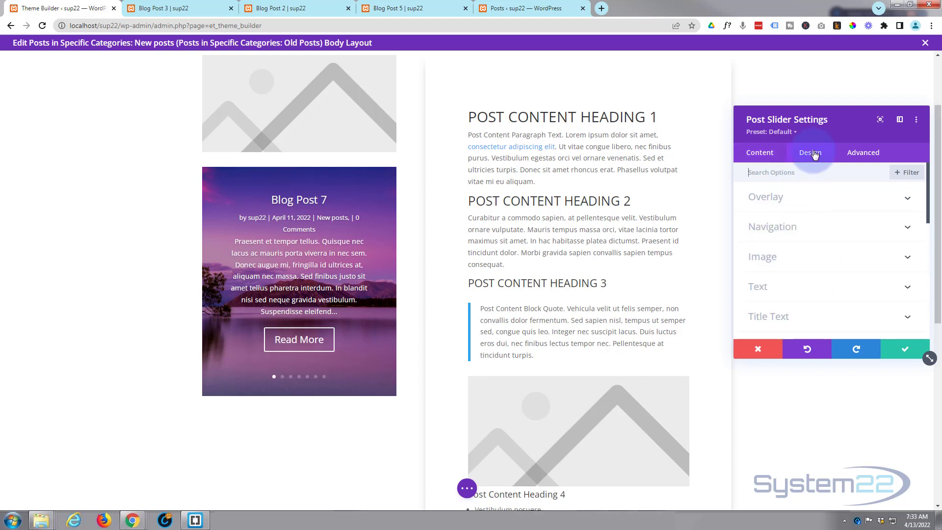
left_click(816, 204)
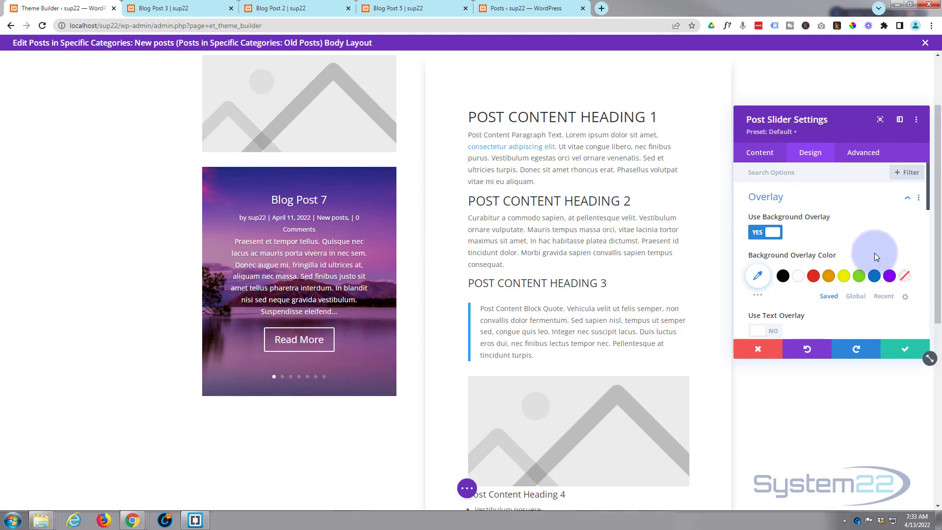
scroll(863, 255, "down", 2)
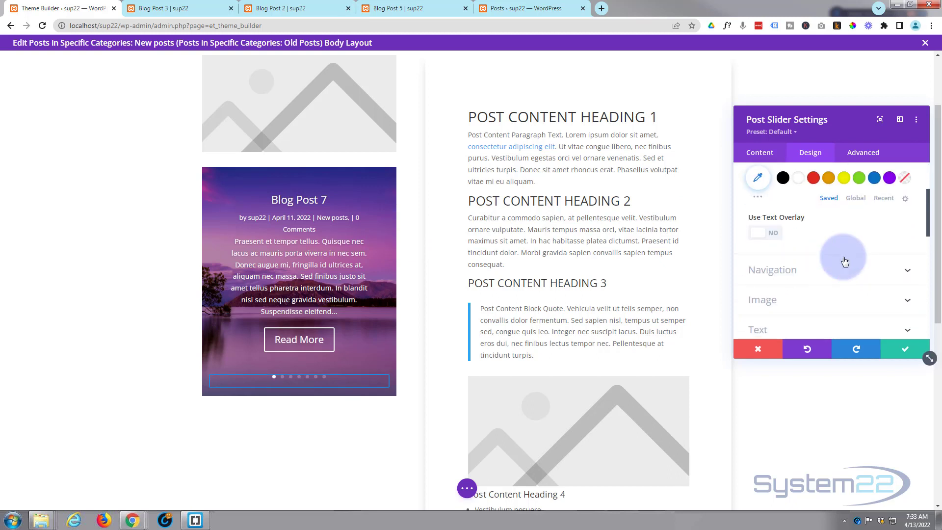
scroll(845, 261, "down", 1)
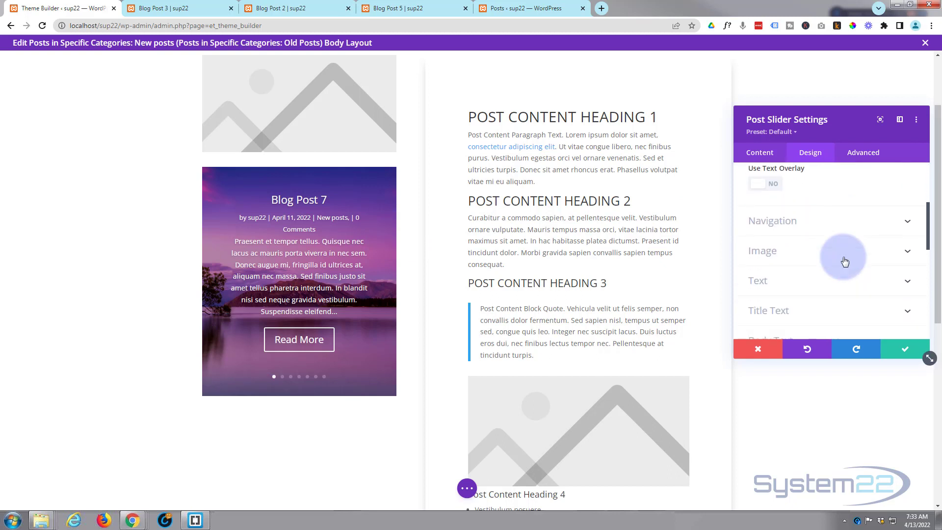
scroll(844, 262, "down", 2)
scroll(845, 262, "down", 1)
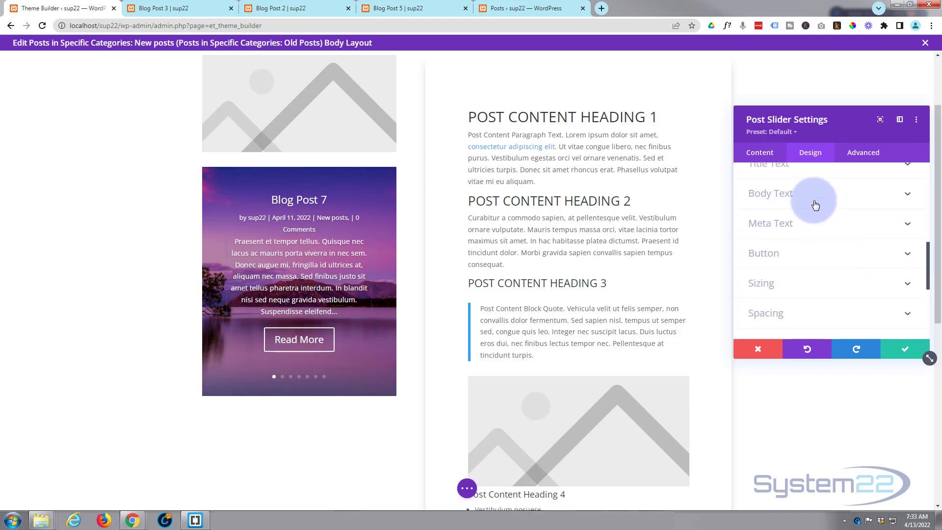
scroll(804, 252, "down", 4)
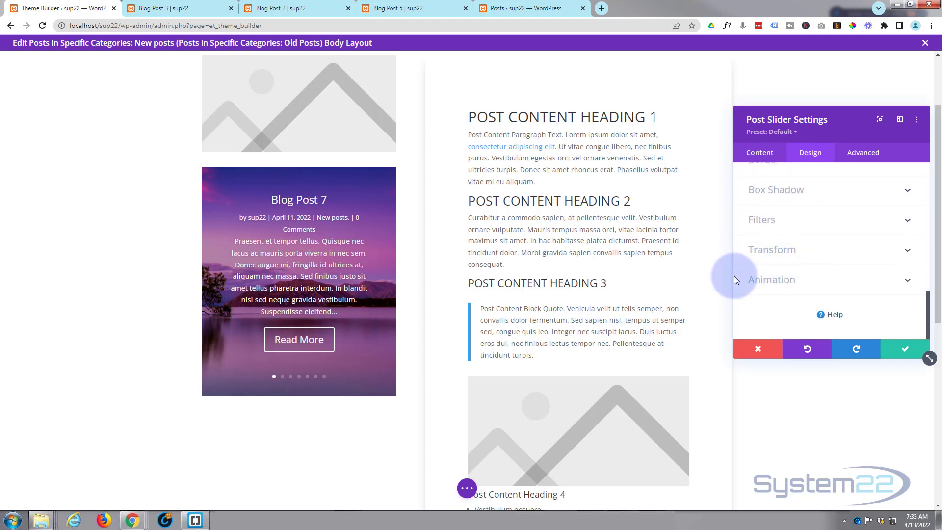
left_click(835, 283)
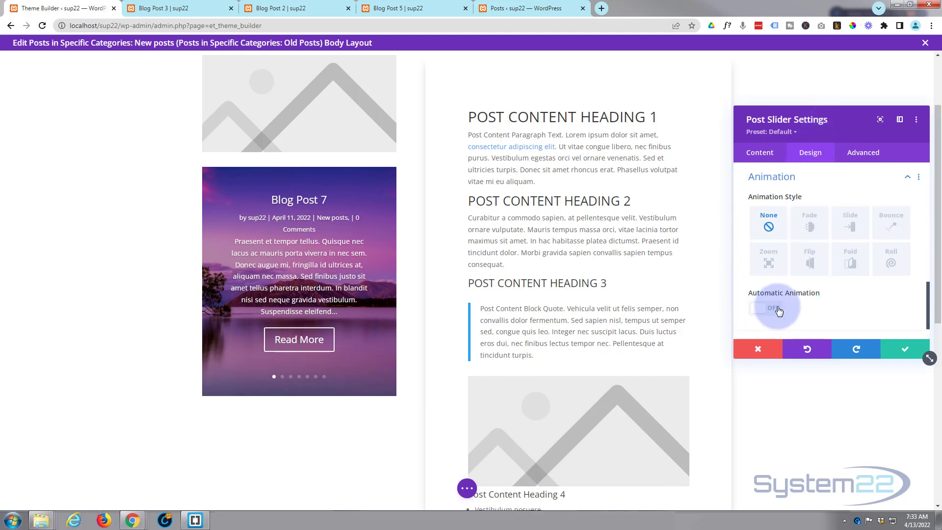
left_click(778, 309)
scroll(804, 302, "down", 1)
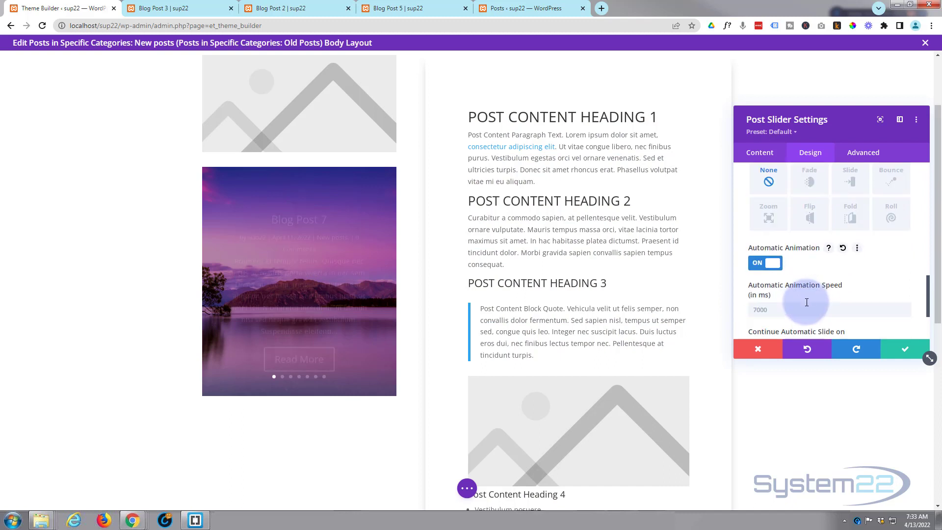
scroll(807, 302, "down", 1)
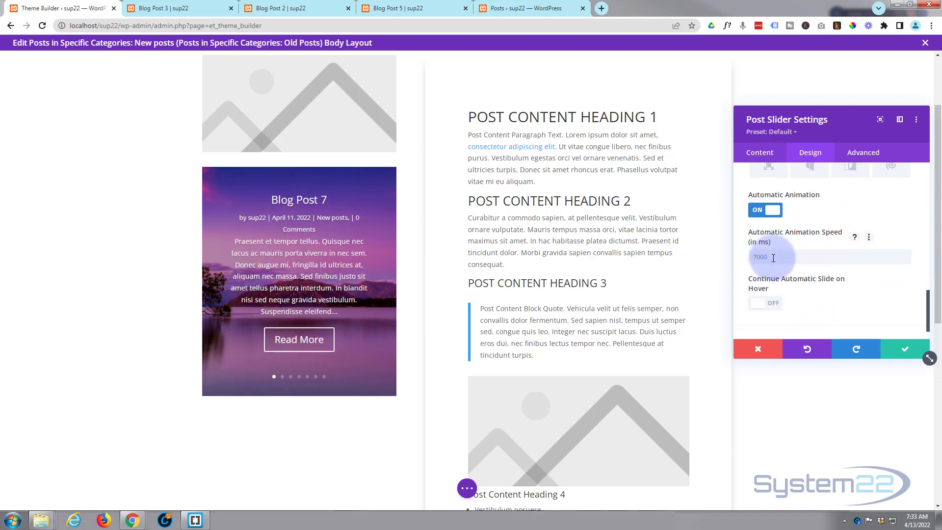
left_click(751, 257)
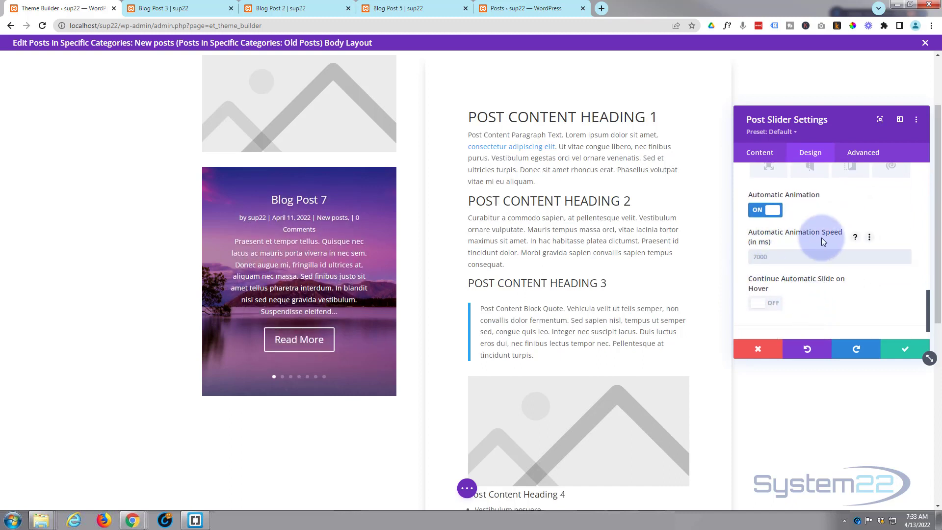
Set the Post Slider's automatic animation speed to 4000 ms and save the module settings
type("4000")
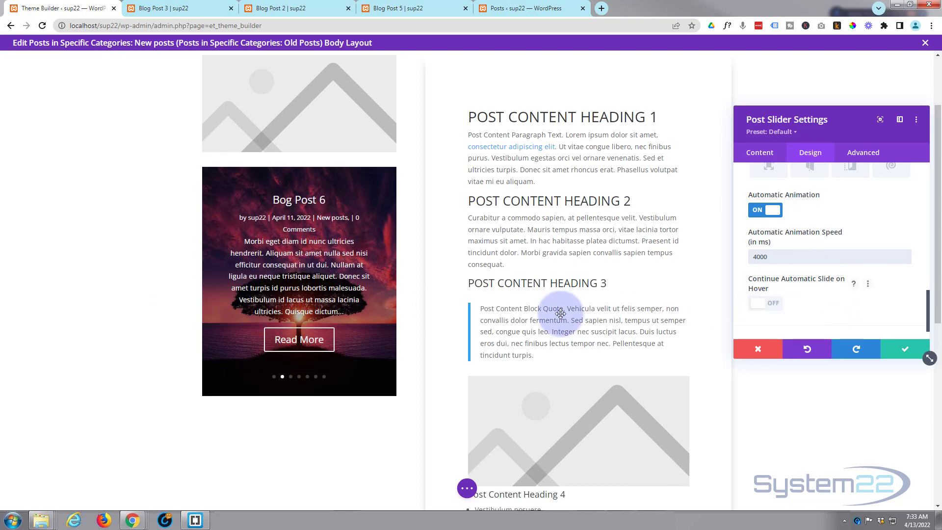
left_click(784, 304)
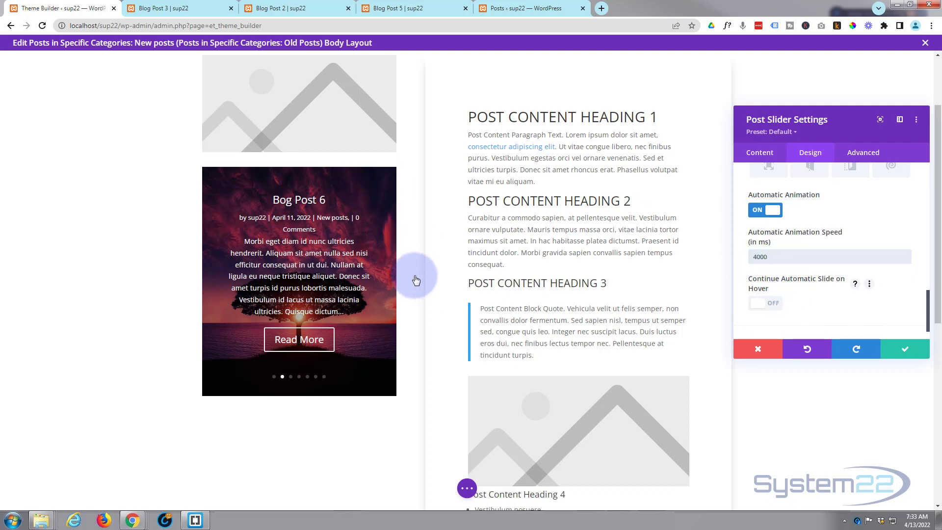
scroll(416, 279, "down", 6)
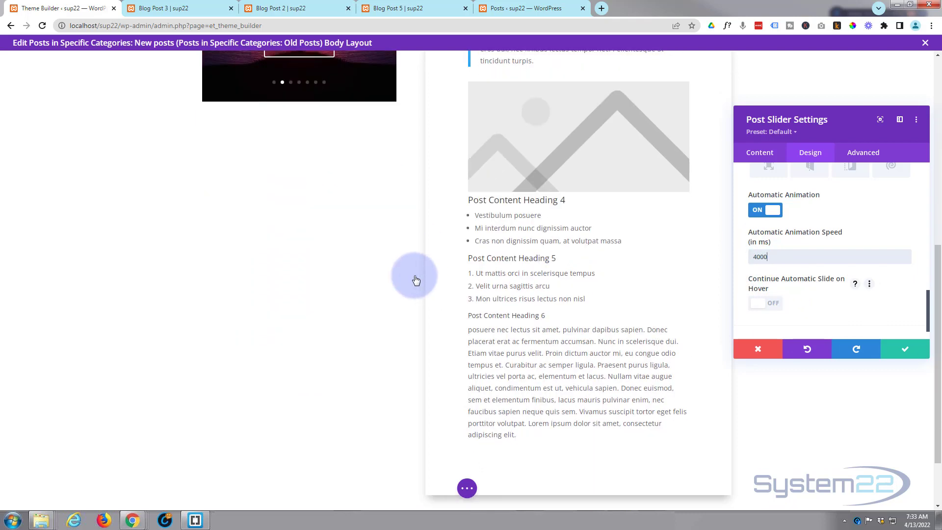
scroll(415, 279, "down", 2)
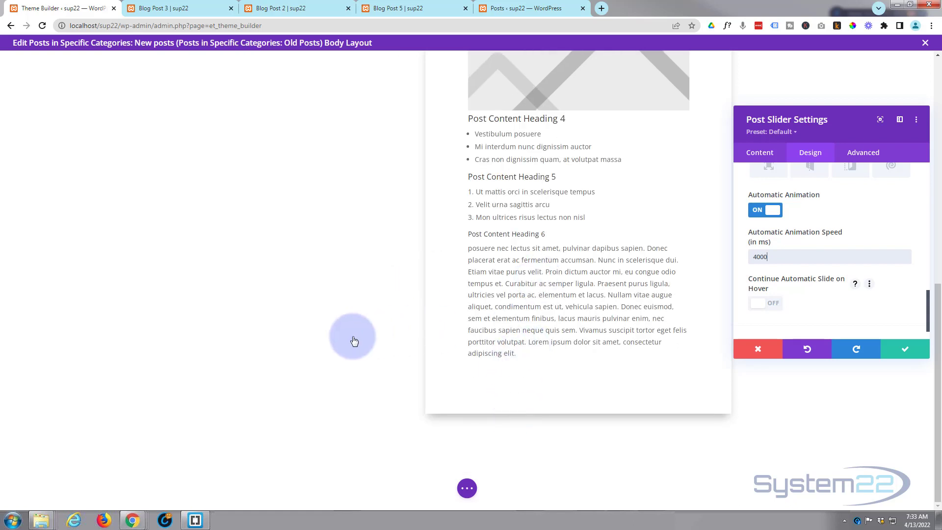
left_click(902, 350)
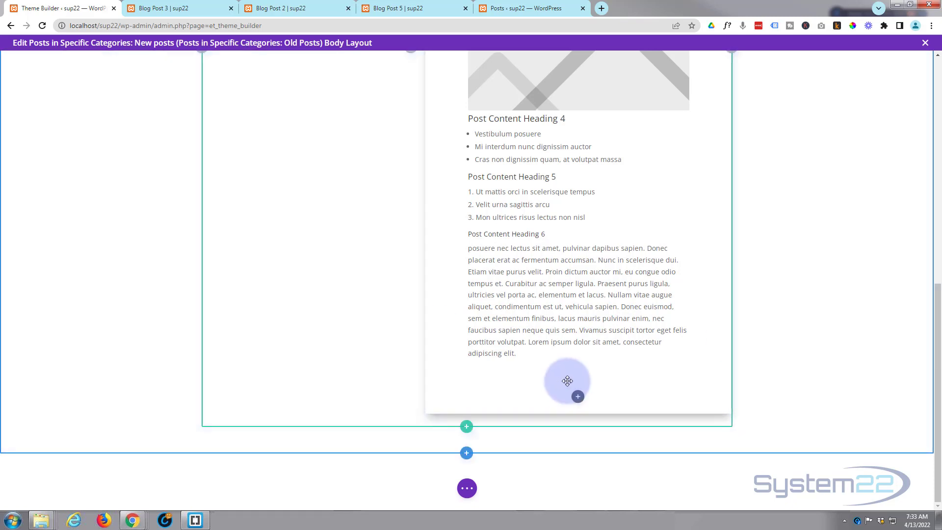
Insert a Call To Action module below the post content in the wider column
left_click(578, 397)
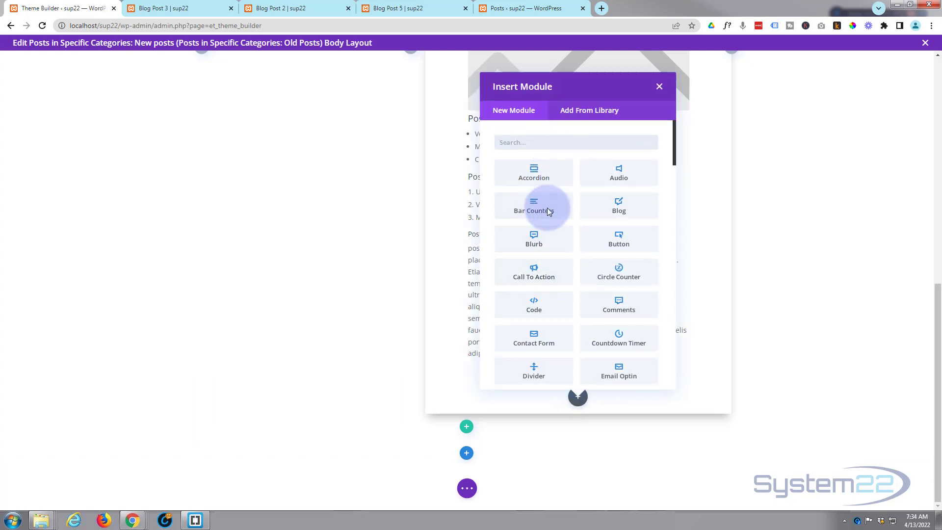
left_click(541, 274)
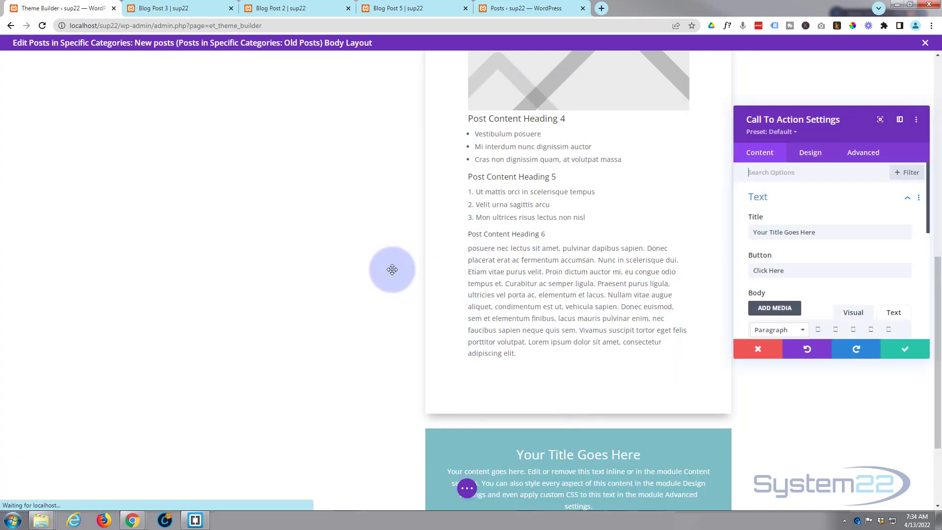
scroll(339, 273, "down", 2)
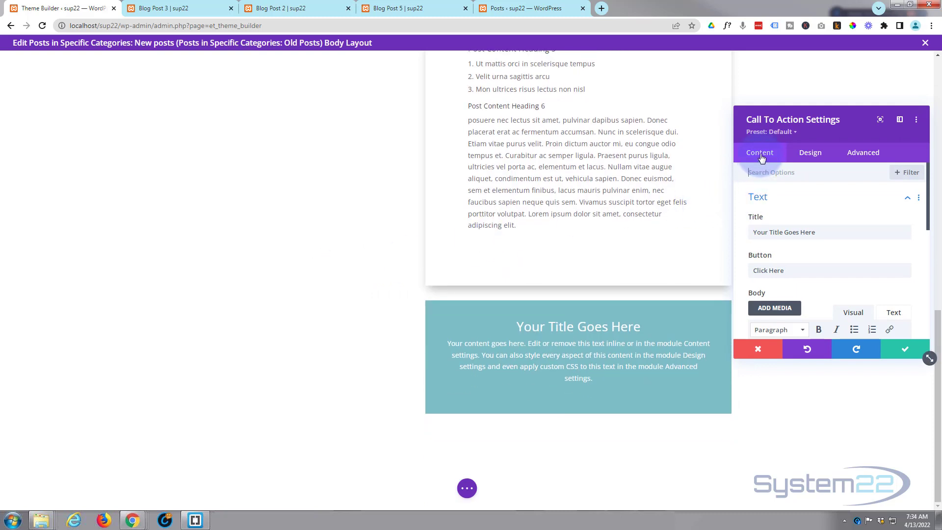
Set the Call To Action's background color to the saved purple #8300e9
scroll(766, 265, "down", 5)
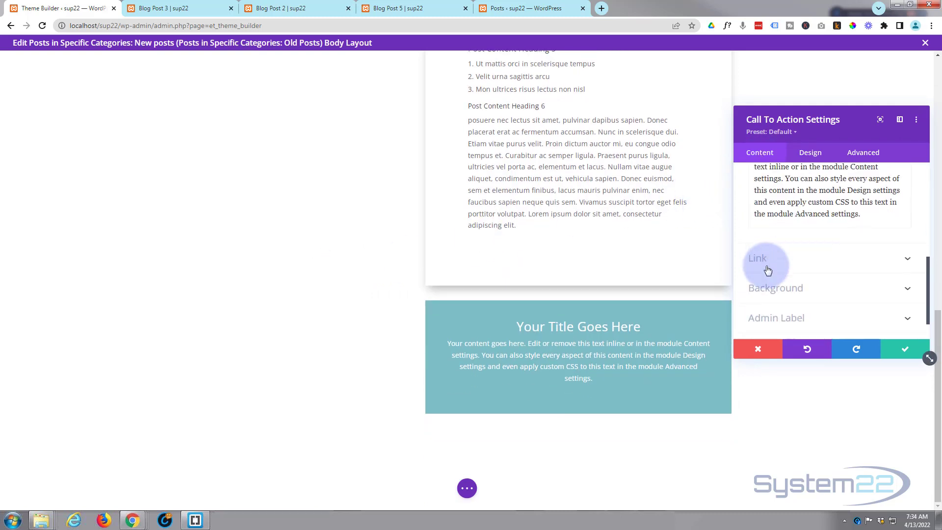
left_click(818, 261)
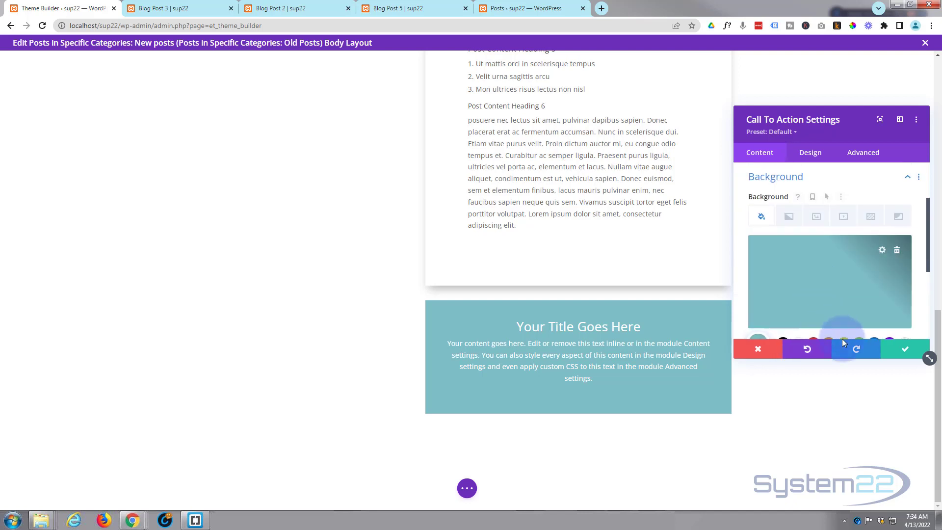
left_click(856, 295)
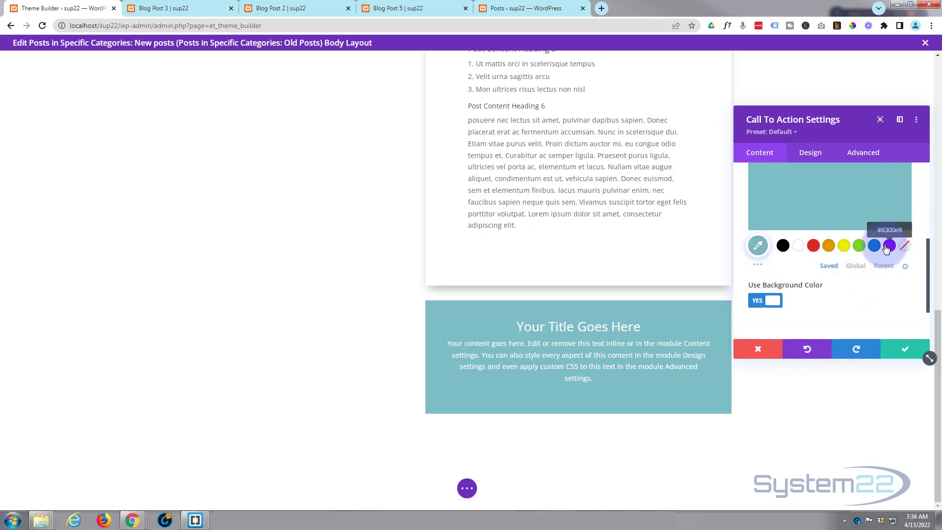
left_click(890, 245)
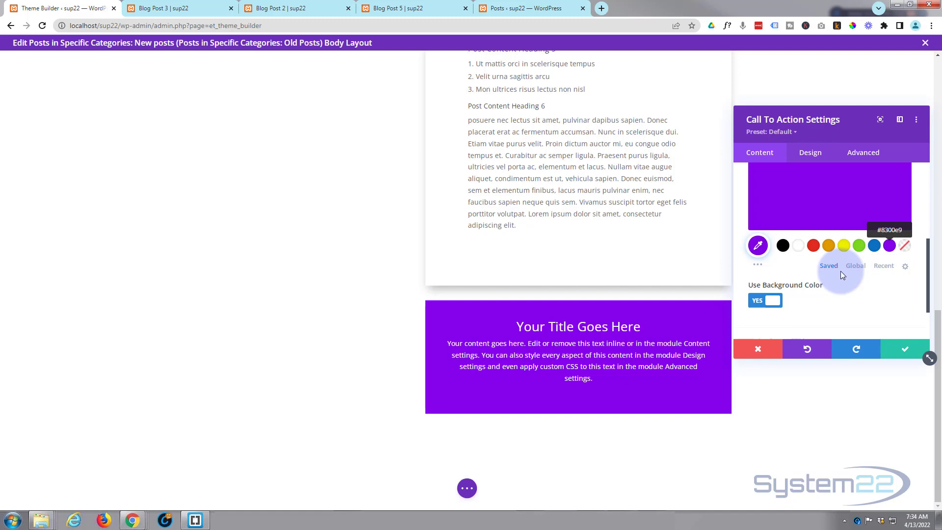
Change the Call To Action's title to "Read our latest post!"
left_click(819, 300)
left_click(789, 196)
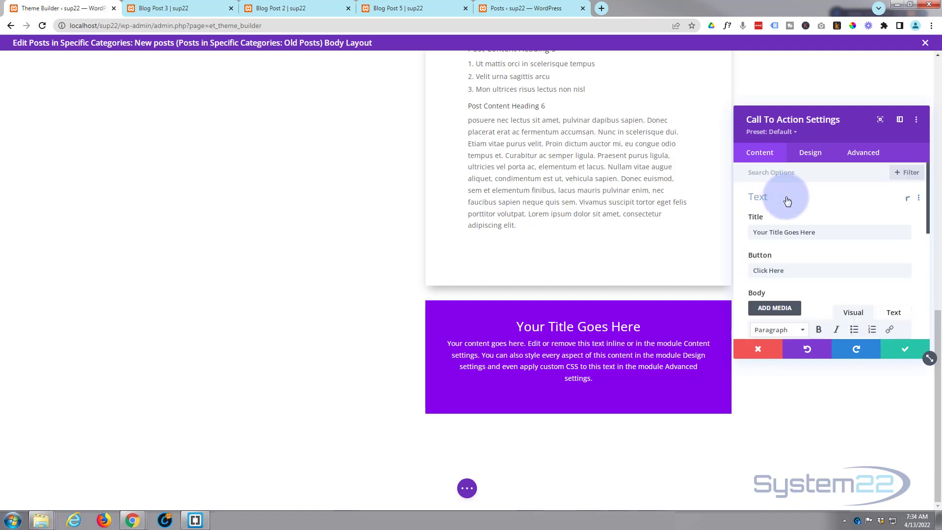
left_click_drag(826, 232, 736, 236)
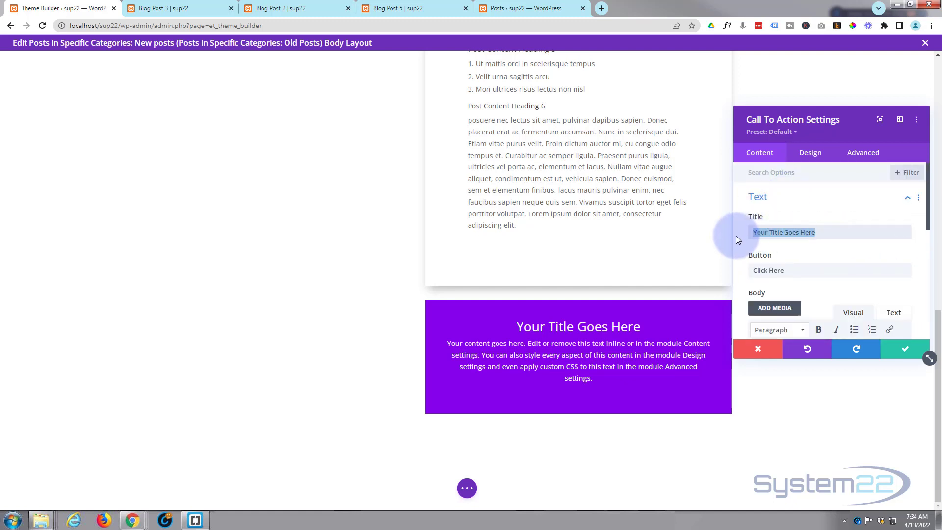
type("Read our latest post!")
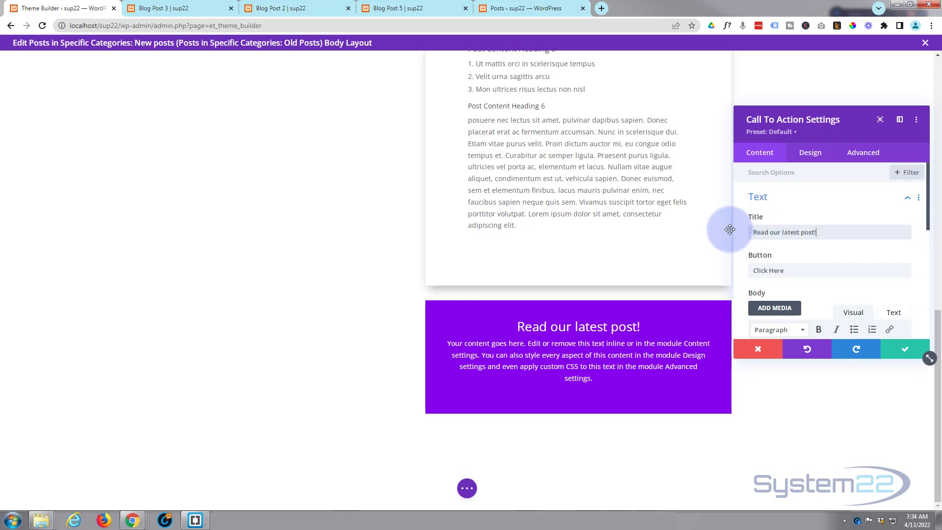
Set the Call To Action's button link URL to #, keep its target in the same window, and save the module
mouse_move(780, 260)
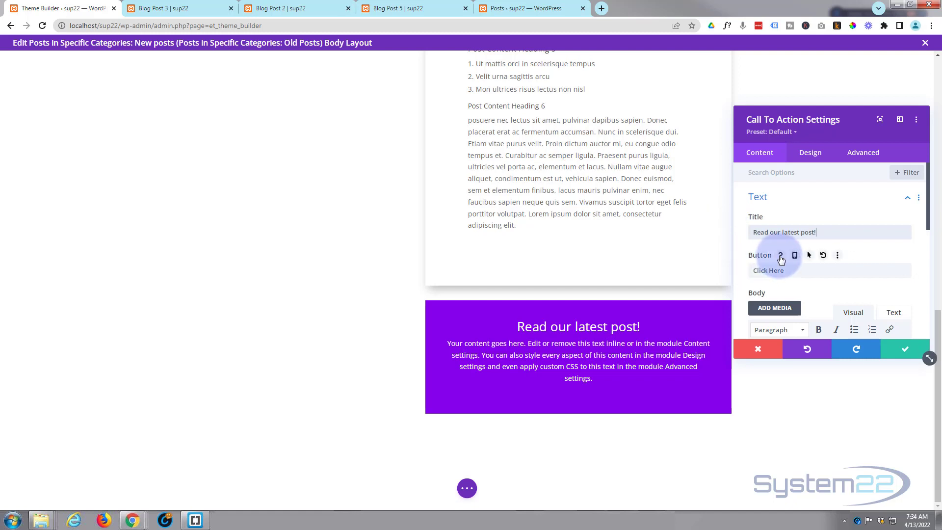
scroll(781, 257, "down", 1)
scroll(783, 252, "down", 4)
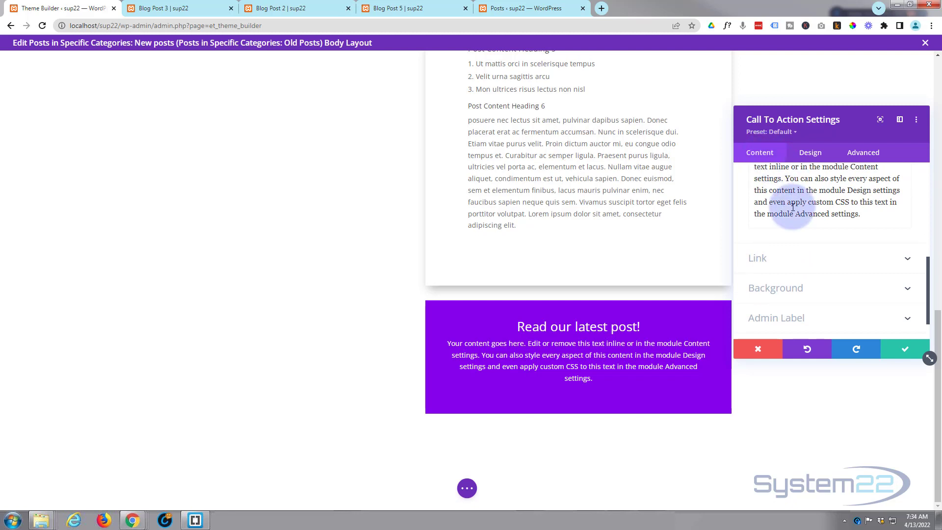
left_click(799, 259)
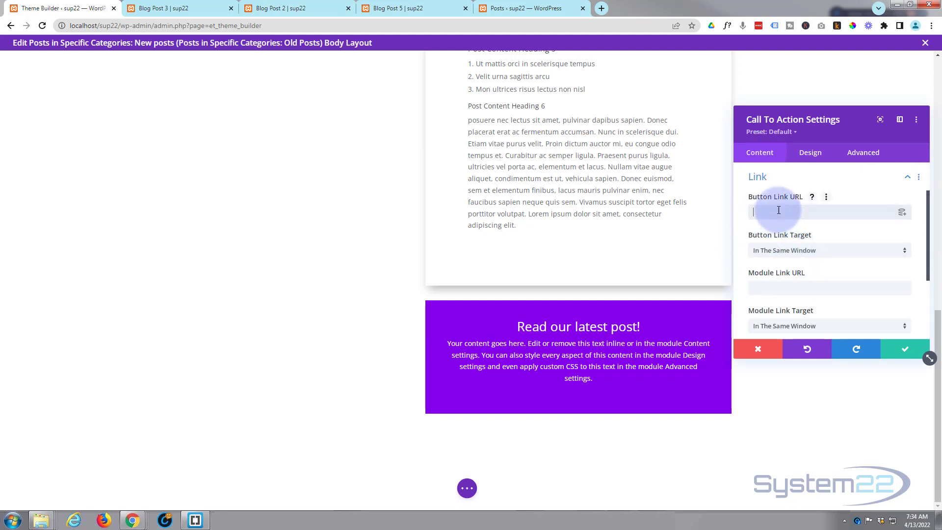
left_click(777, 210)
type("#")
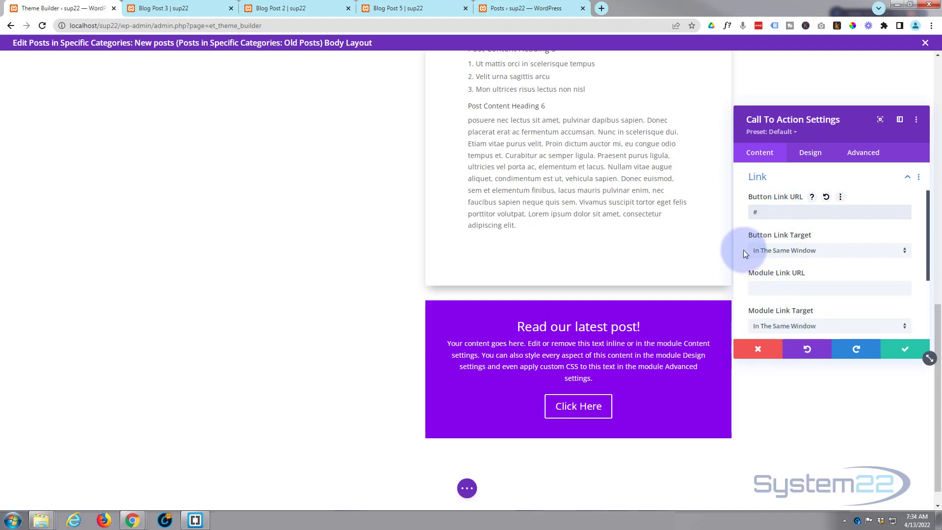
left_click(838, 251)
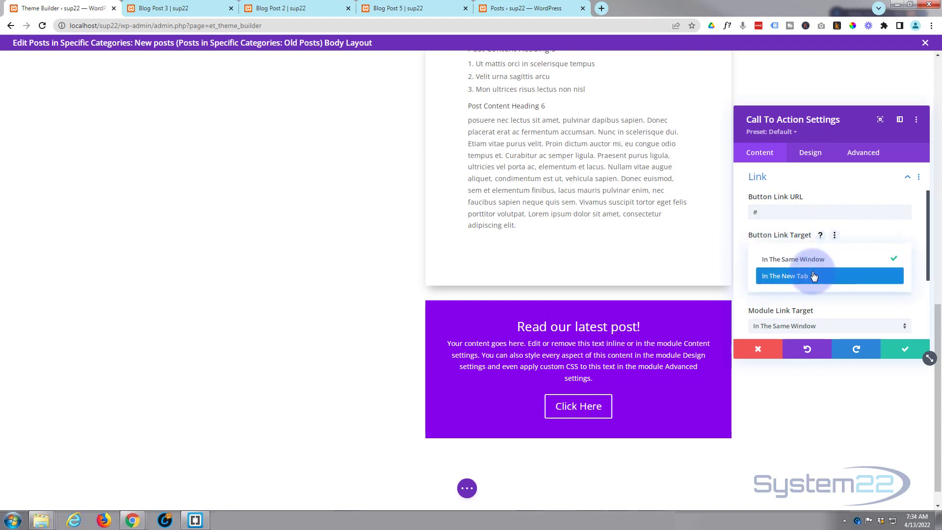
left_click(747, 250)
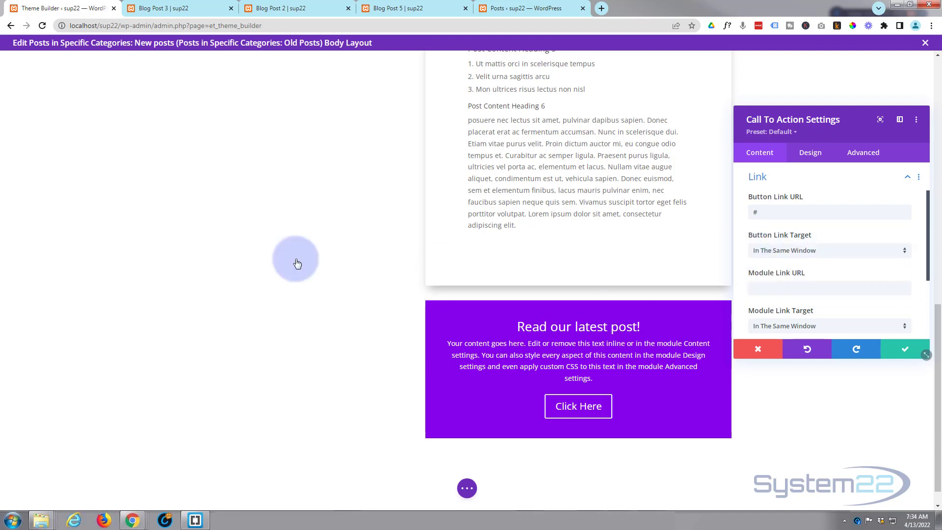
scroll(274, 239, "down", 1)
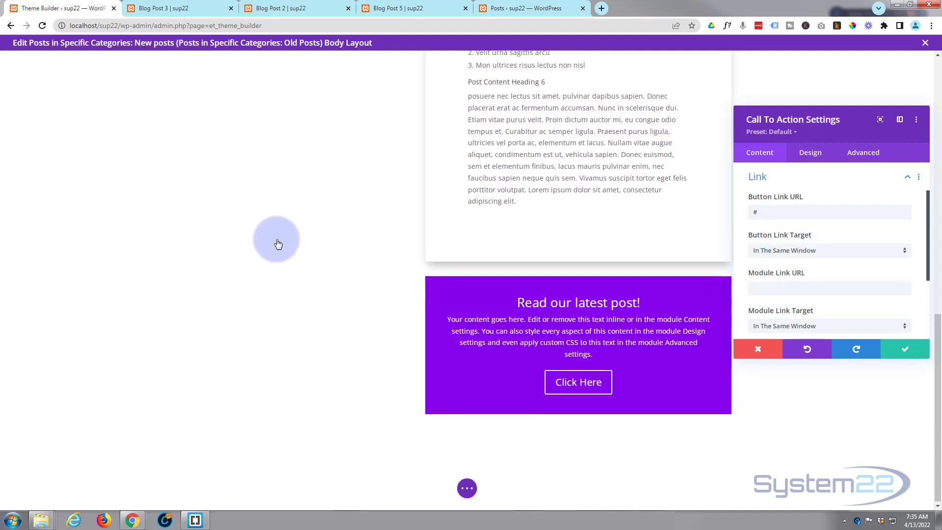
left_click(904, 349)
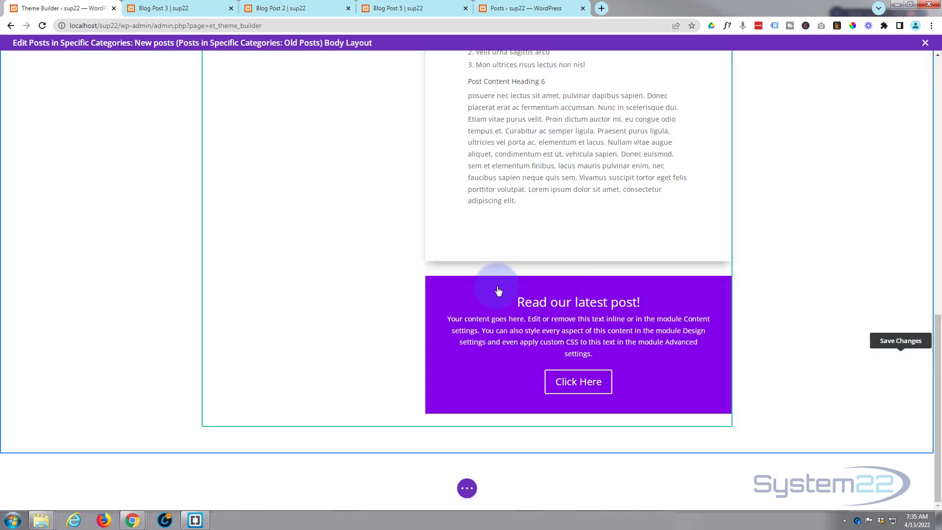
Add a single-column row below the two-column row and insert a Contact Form module in it
scroll(399, 271, "up", 9)
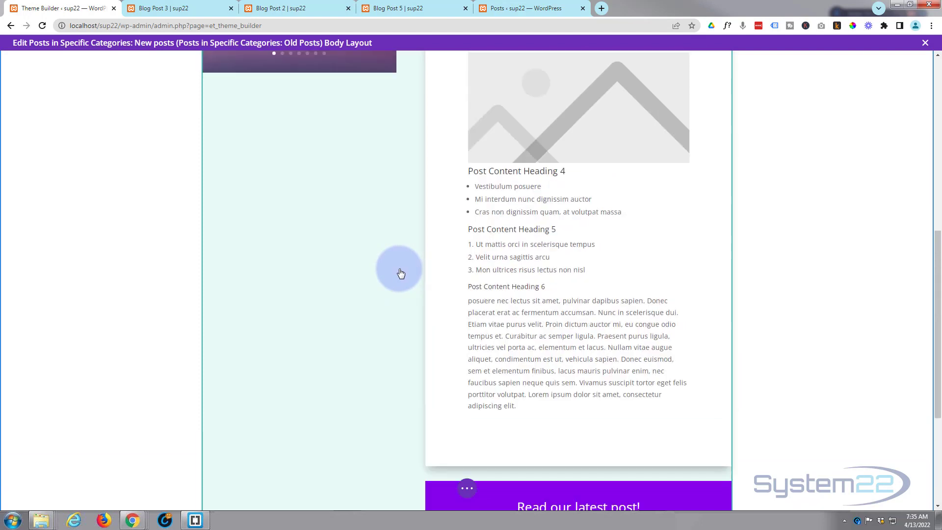
scroll(356, 338, "down", 9)
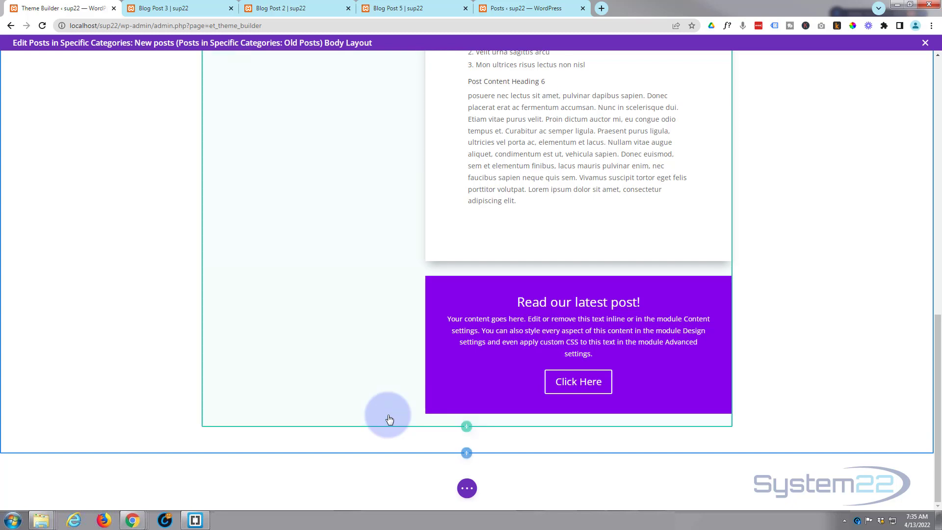
left_click(467, 429)
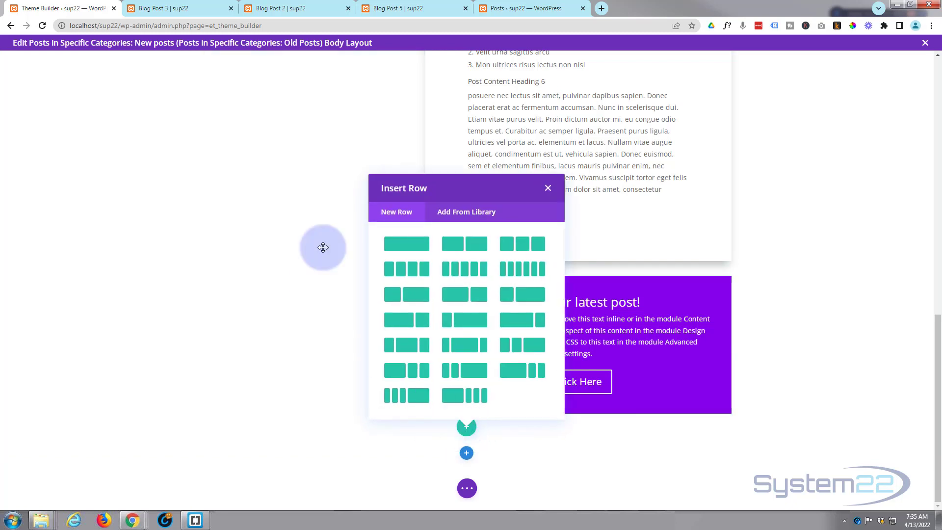
left_click(408, 245)
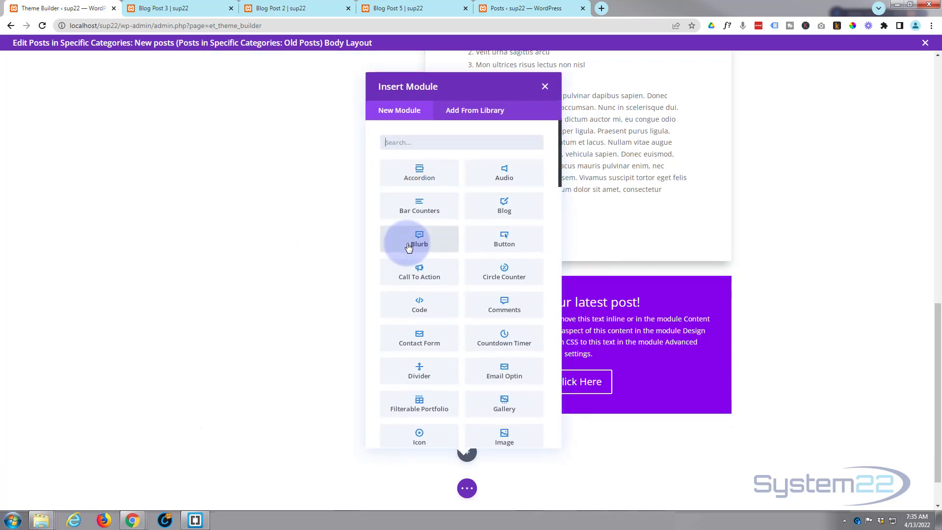
left_click(426, 344)
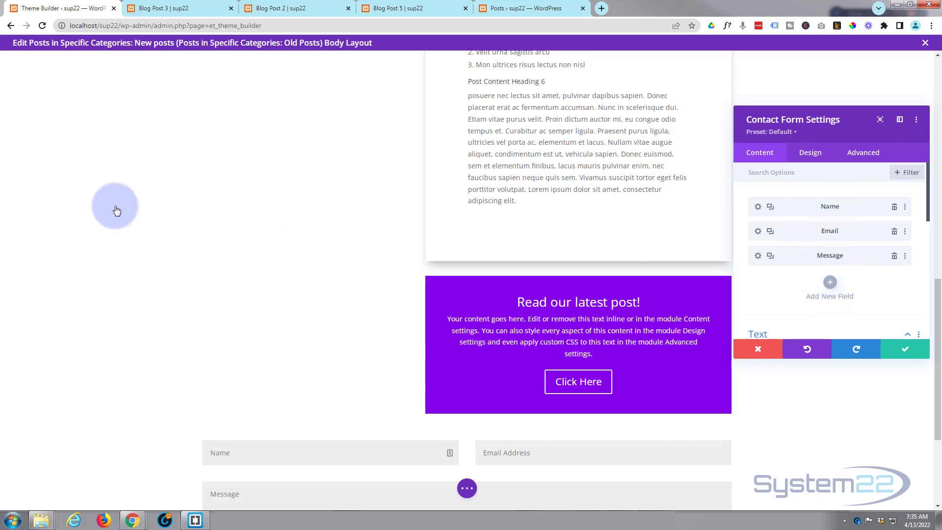
scroll(116, 210, "down", 3)
scroll(117, 210, "down", 1)
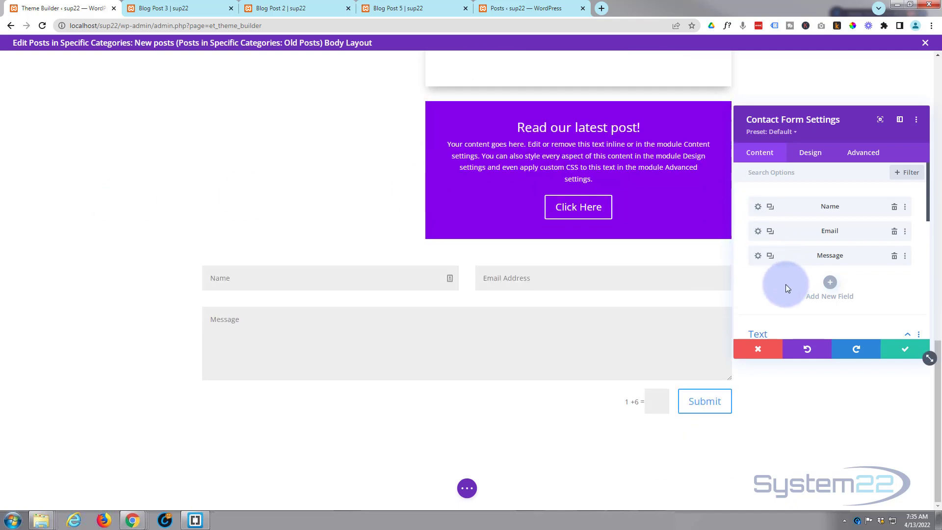
Set the contact form's title to "Reach Out!" and its success message to "Message sent!"
scroll(785, 284, "down", 2)
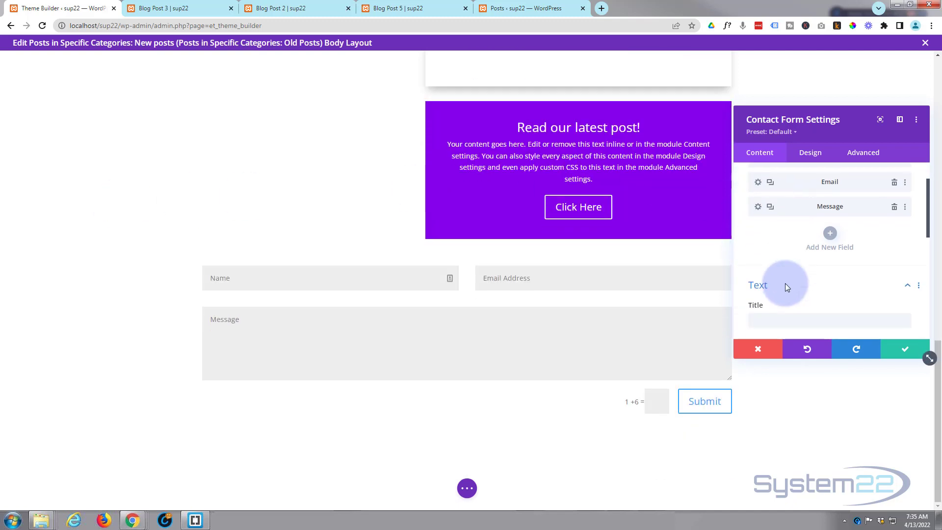
left_click(763, 271)
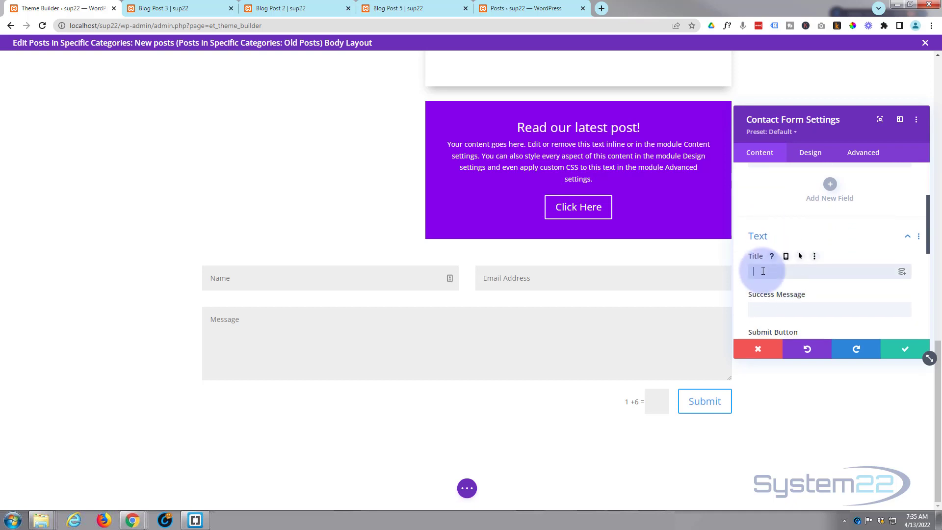
type("Reach Out!")
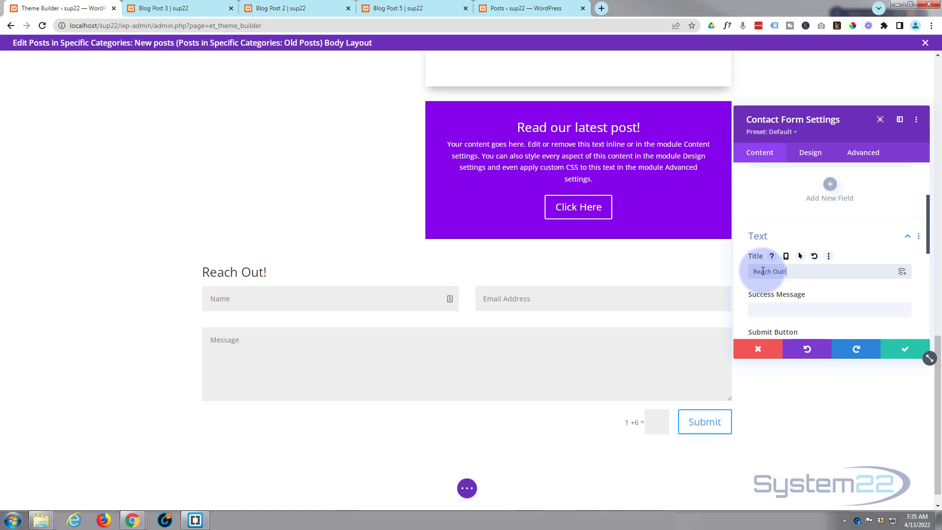
scroll(785, 260, "down", 2)
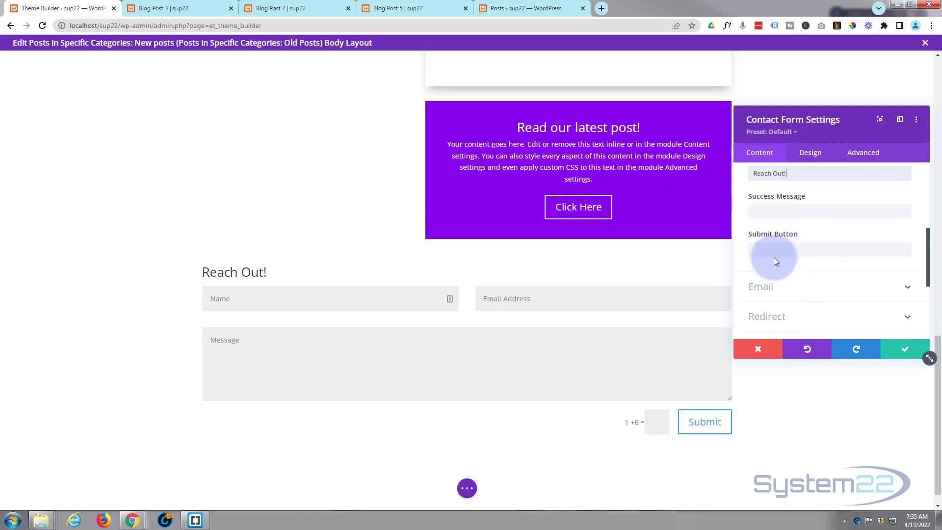
left_click(760, 209)
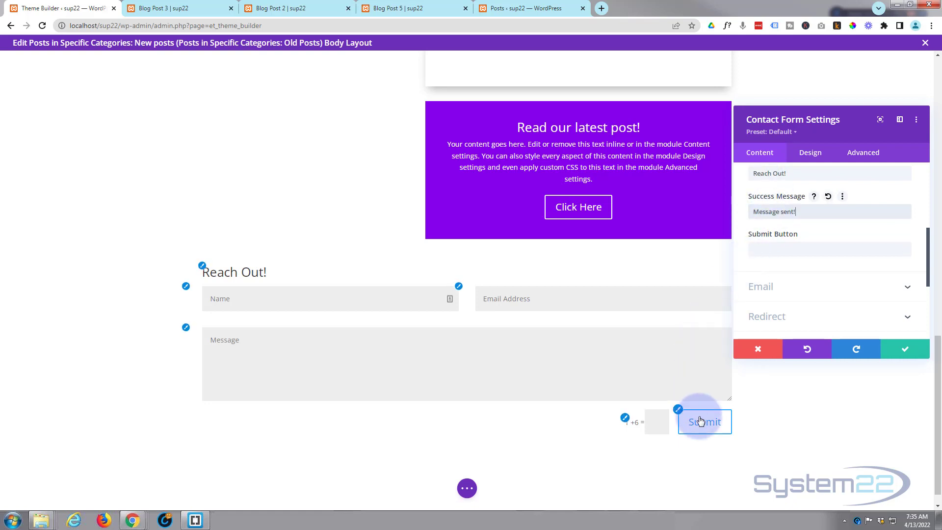
scroll(783, 231, "down", 1)
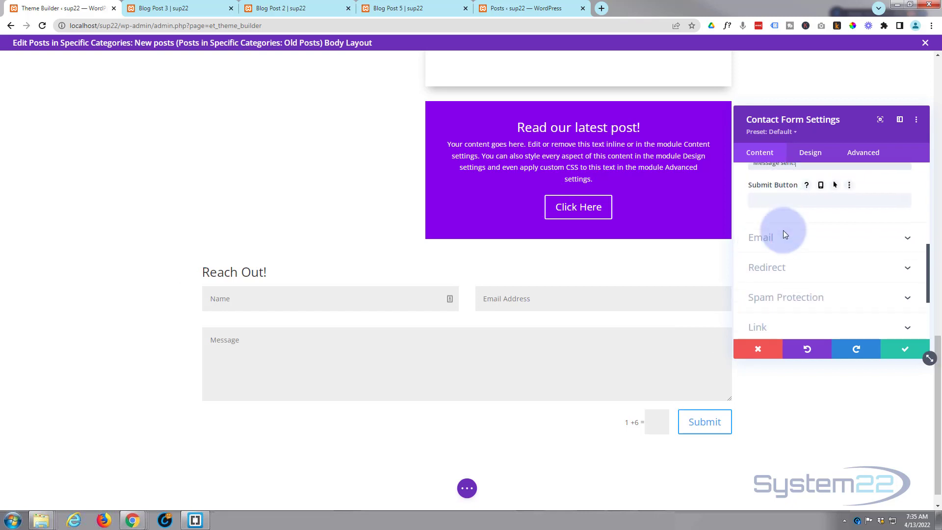
Enter the recipient's e-mail address in the contact form's e-mail settings
left_click(798, 238)
left_click(769, 212)
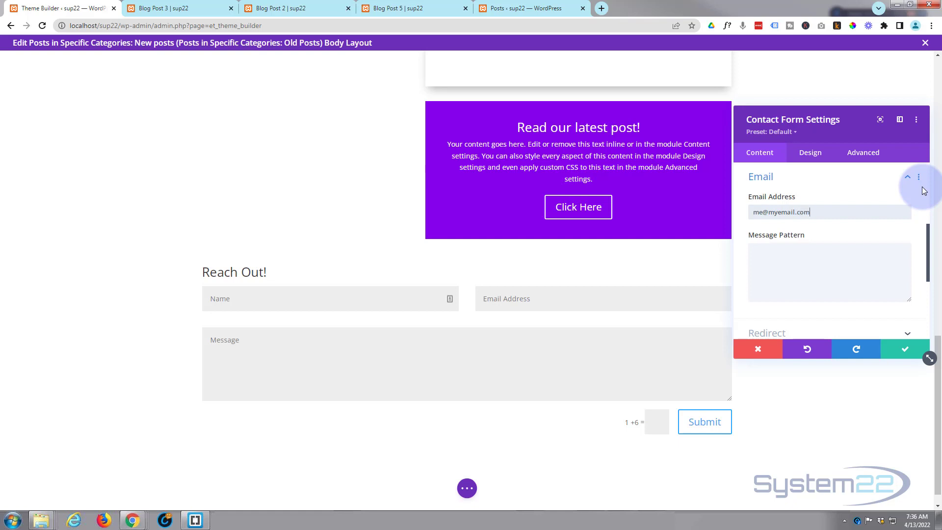
scroll(877, 231, "down", 3)
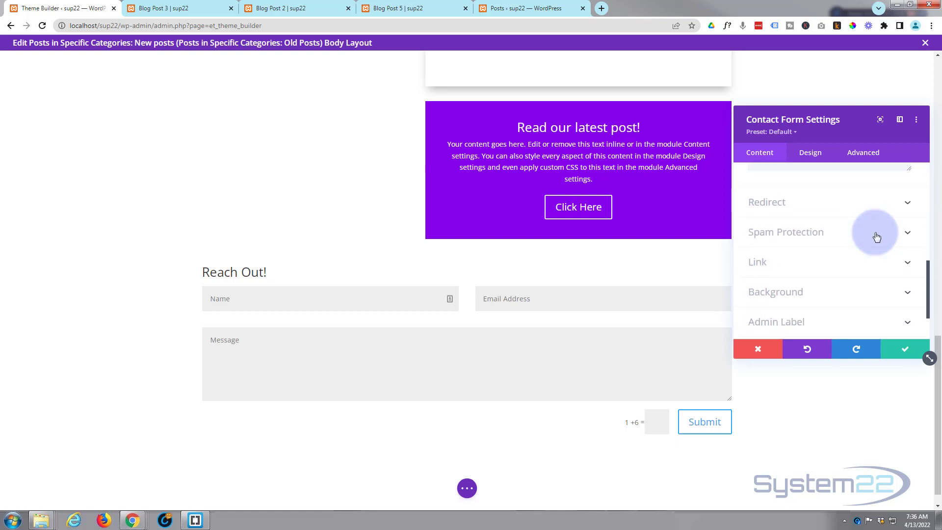
Turn off the contact form's basic captcha and view the spam protection service options, leaving that service off
left_click(817, 186)
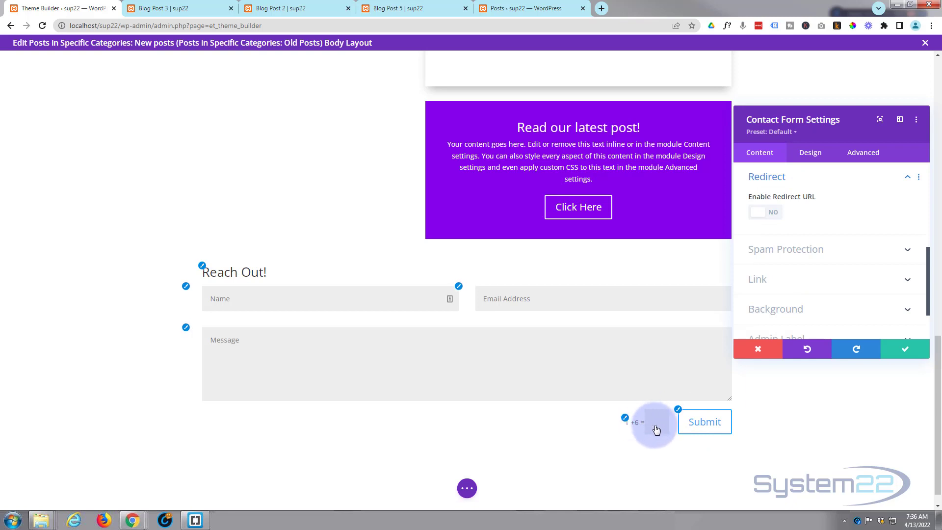
left_click(814, 250)
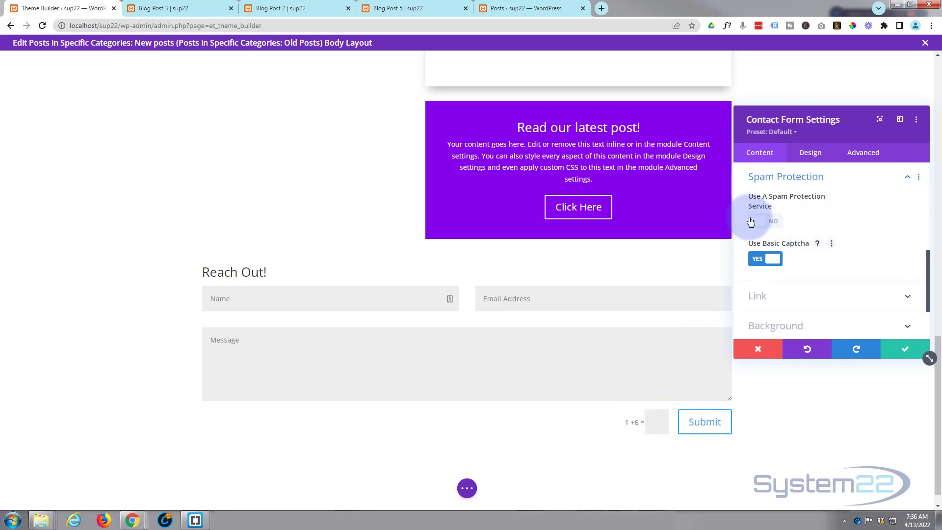
left_click(758, 259)
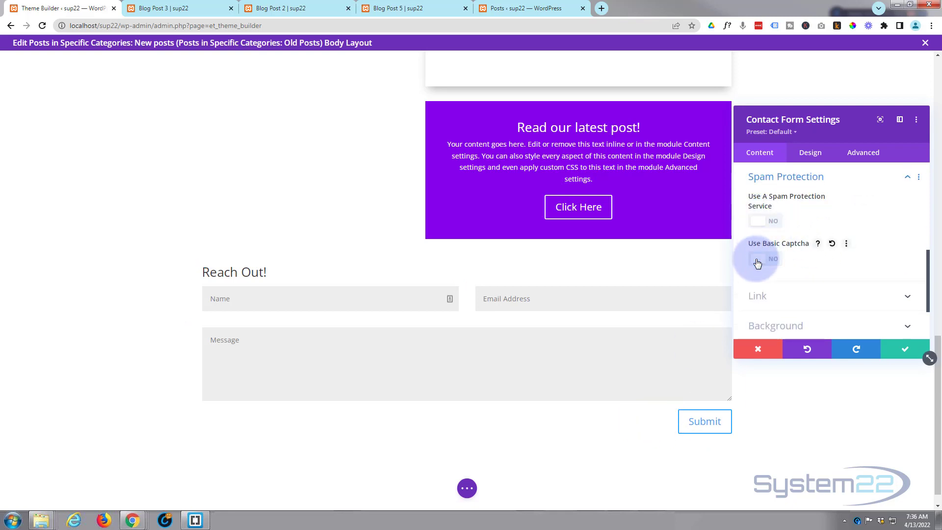
left_click(764, 221)
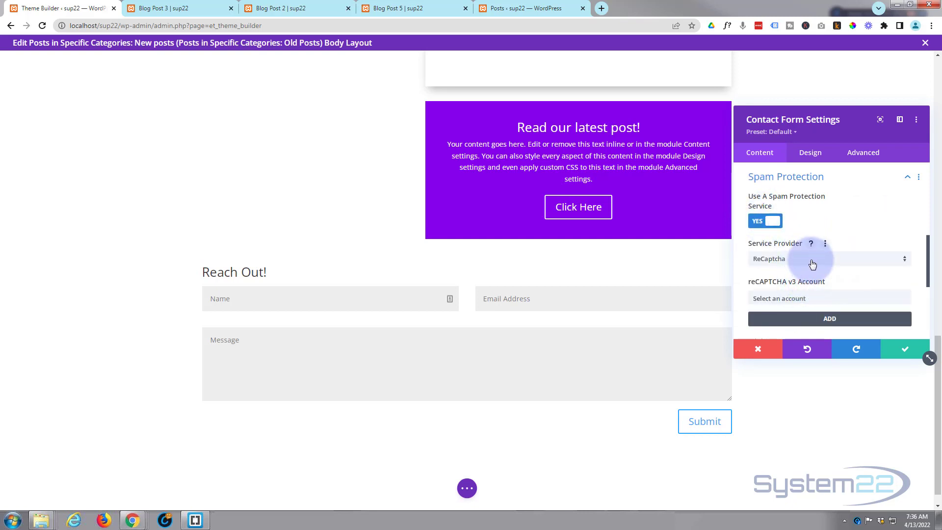
left_click(766, 220)
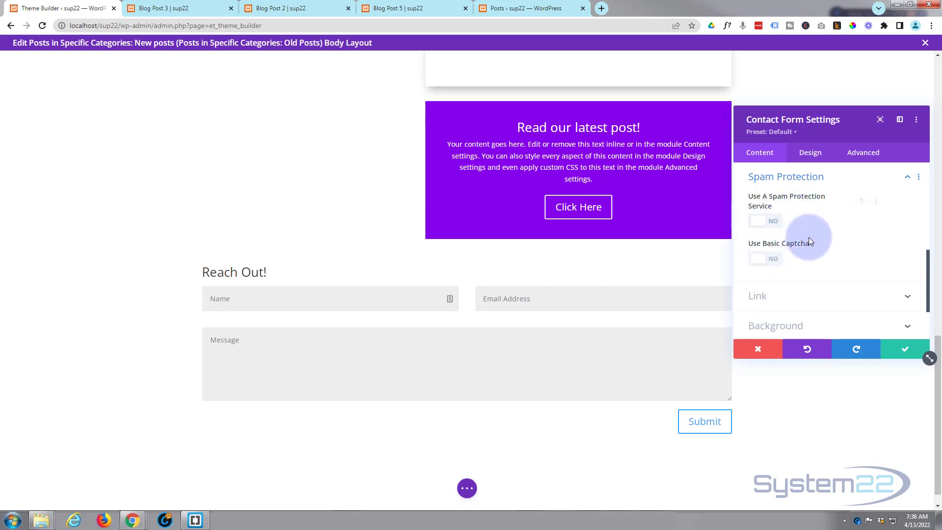
Set the contact form's background color to dark grey #474747
scroll(813, 238, "down", 2)
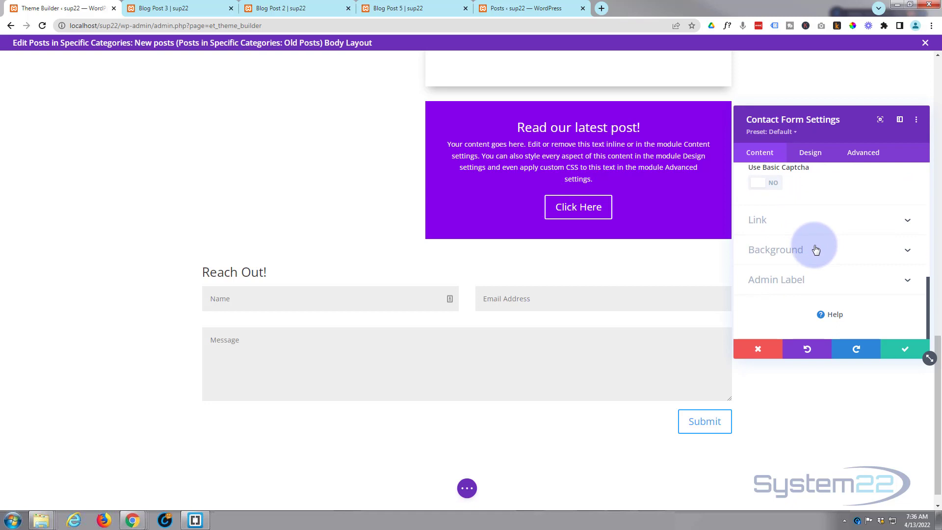
left_click(814, 248)
scroll(788, 269, "down", 1)
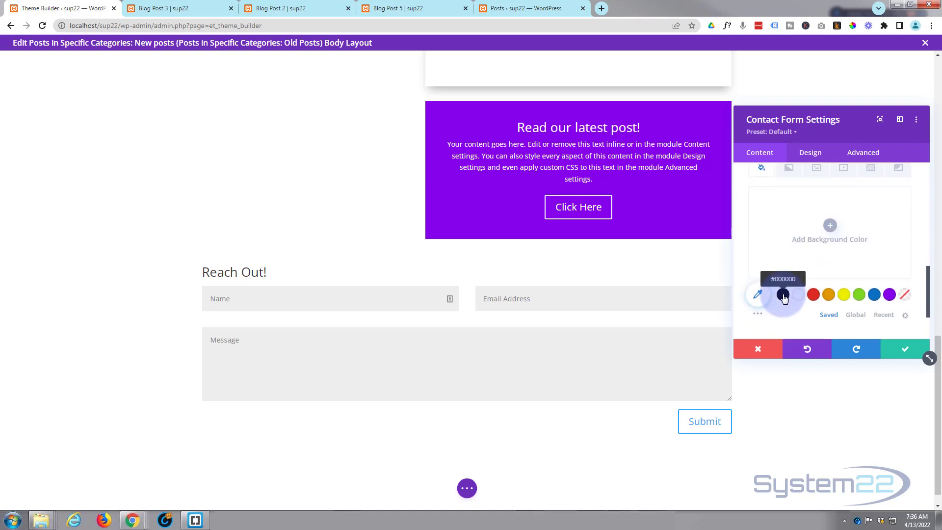
left_click(784, 295)
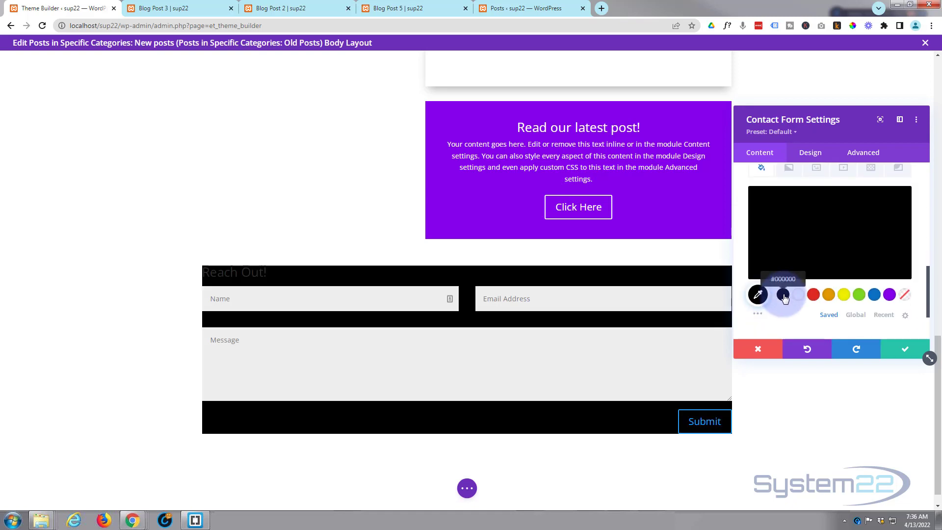
left_click(758, 314)
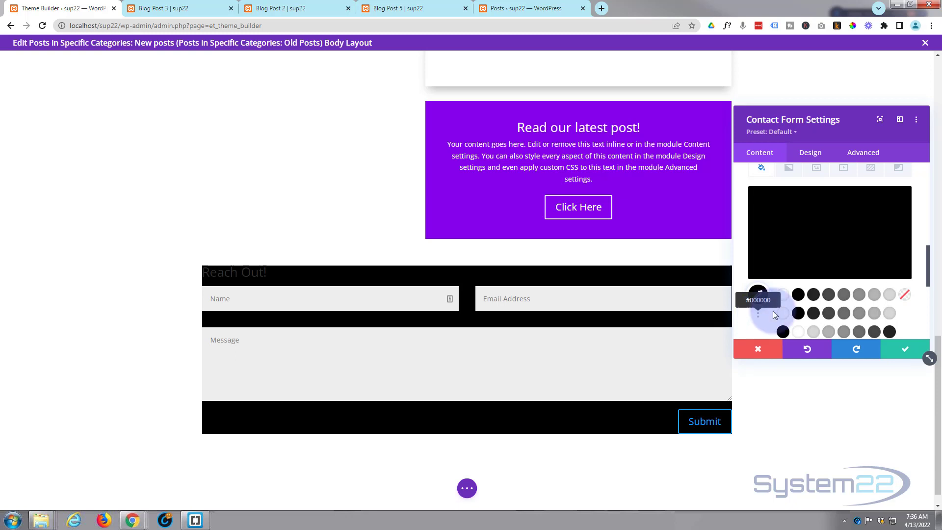
left_click(829, 313)
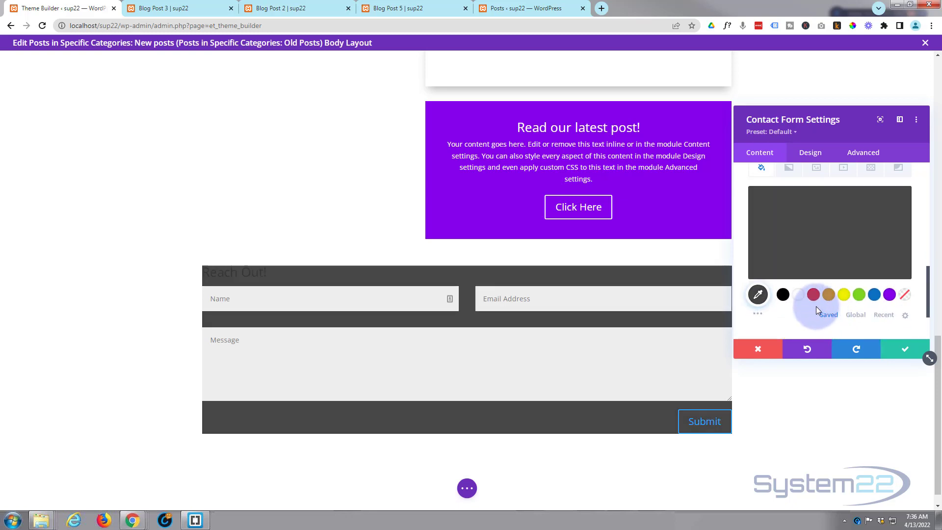
Reduce the opacity of the contact form's grey background to about 0.71
scroll(790, 314, "up", 2)
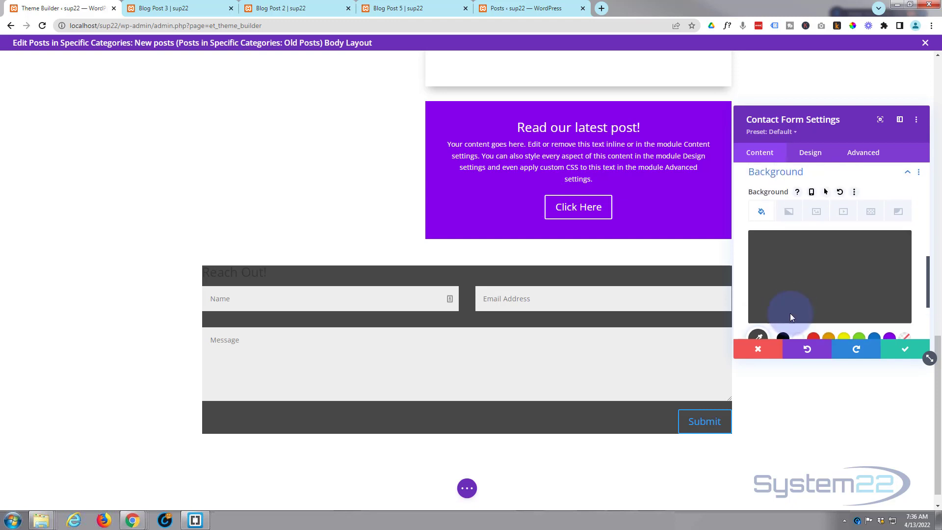
left_click(797, 297)
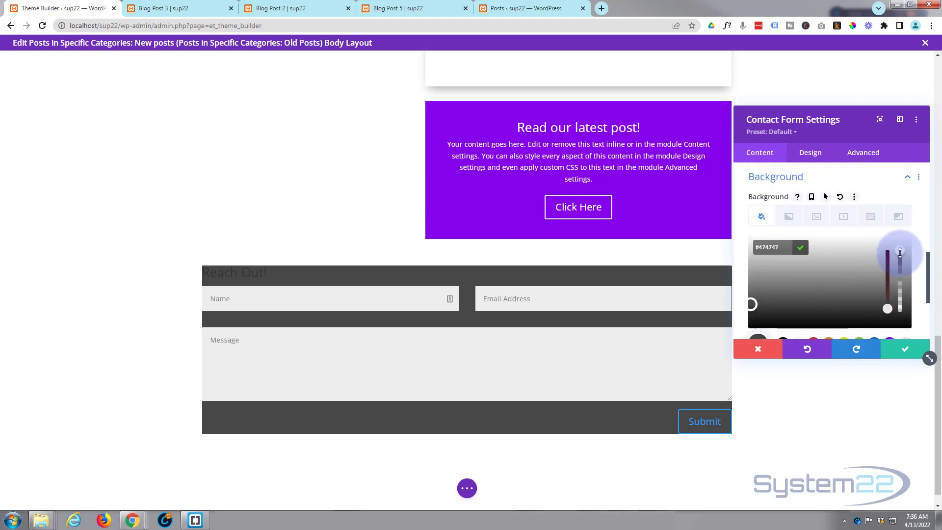
left_click_drag(900, 252, 903, 279)
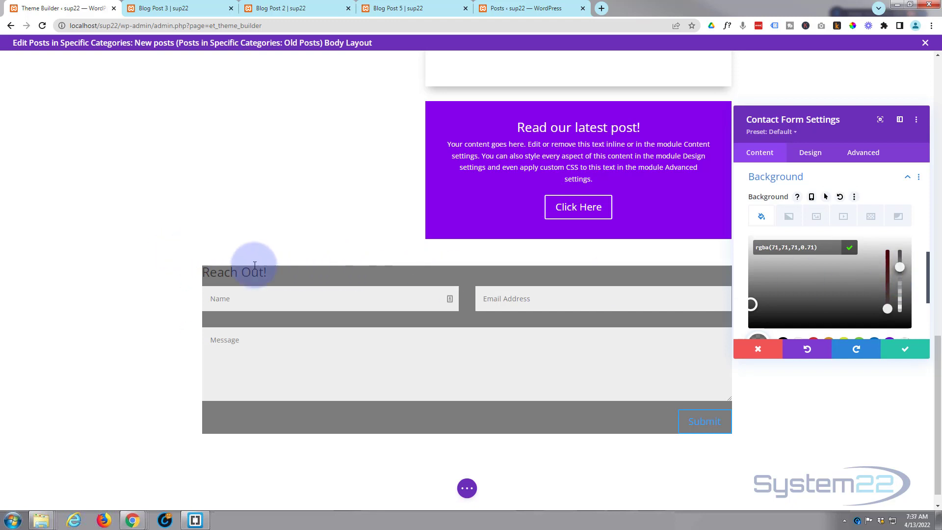
Make the contact form's title text white and center it
left_click(818, 154)
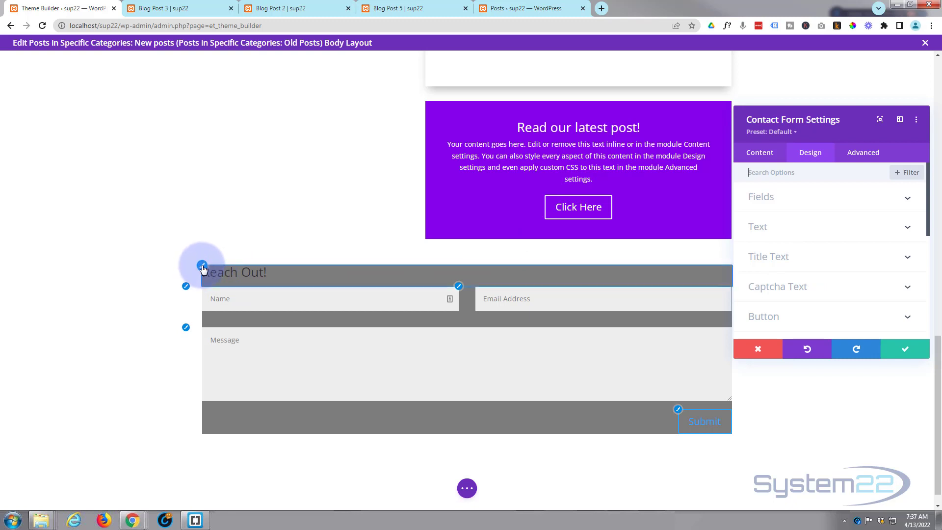
left_click(203, 267)
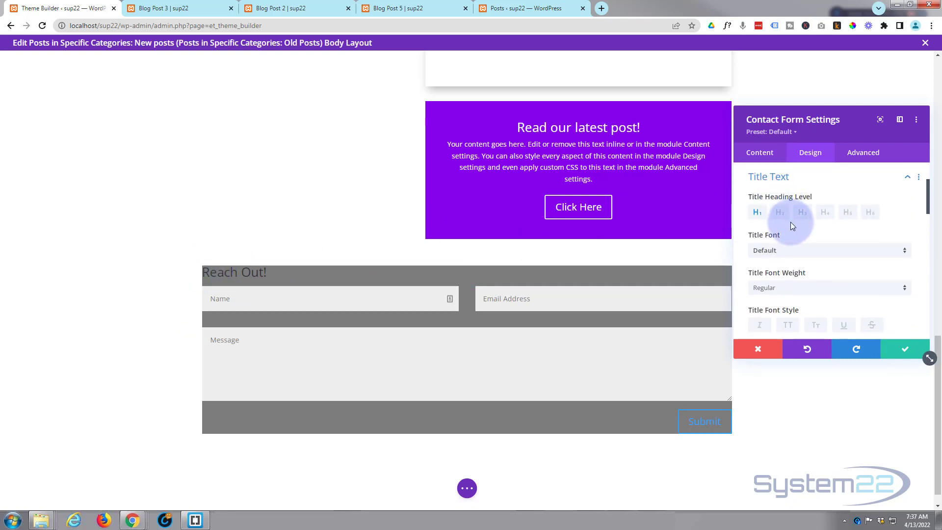
scroll(790, 222, "down", 3)
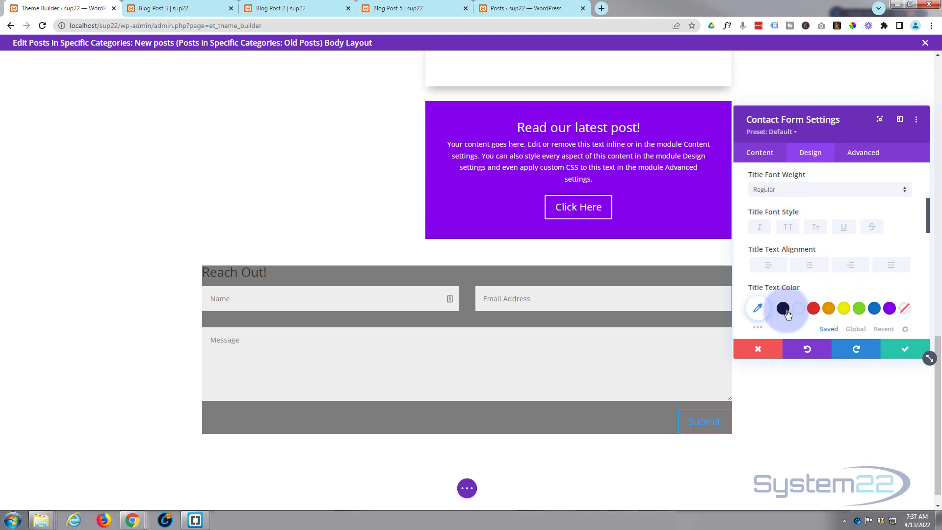
left_click(796, 309)
left_click(810, 267)
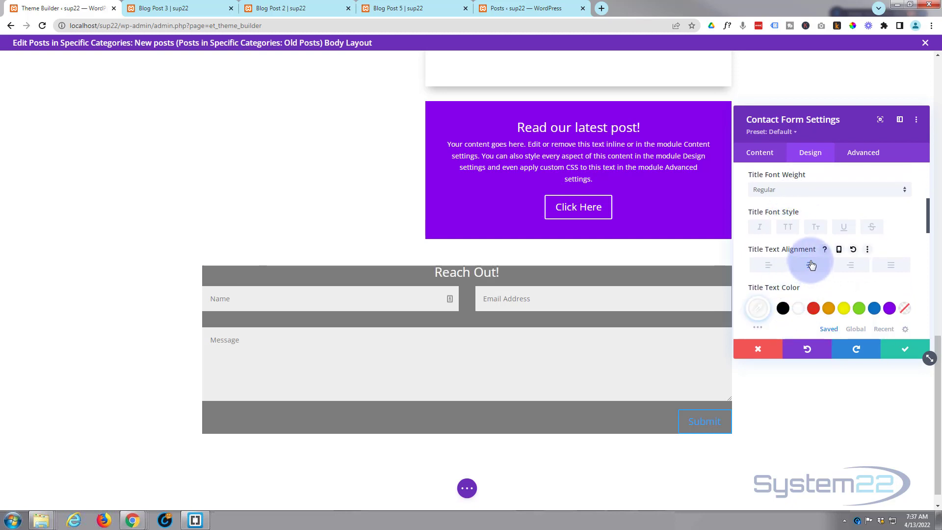
Enable custom styles for the contact form's submit button and set its text color to white
scroll(807, 267, "down", 4)
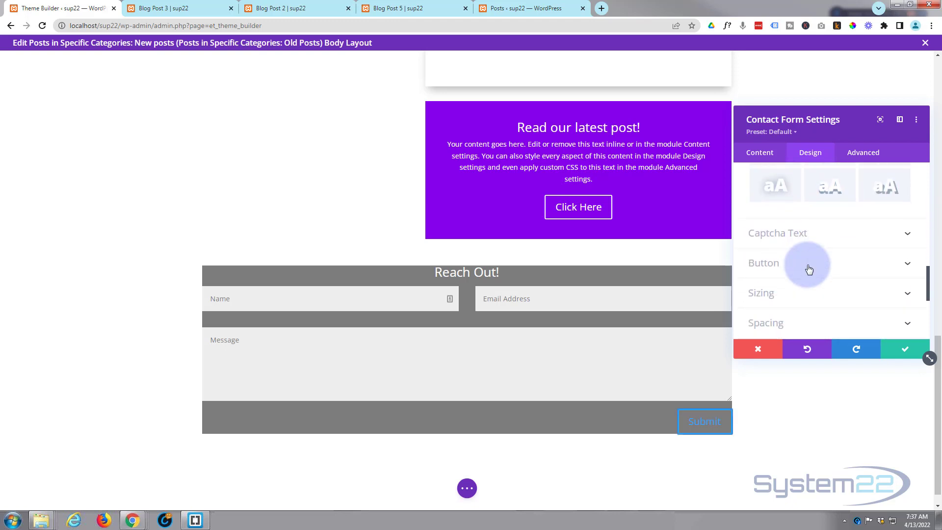
left_click(809, 266)
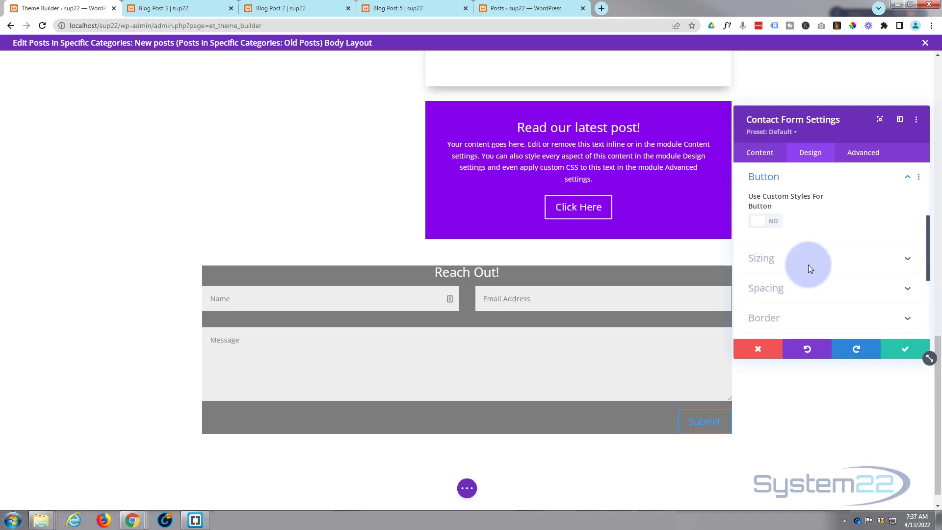
left_click(771, 224)
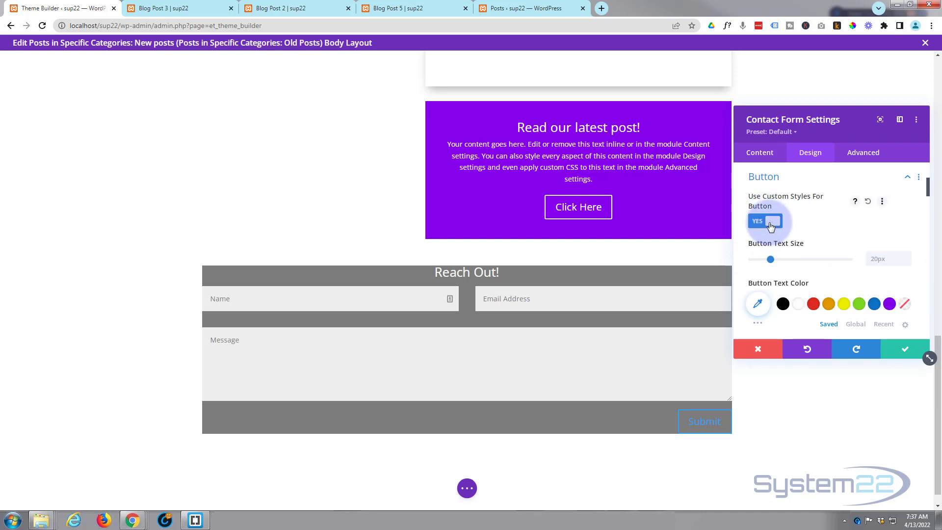
left_click(799, 305)
Search the button icons for "send" and choose the outlined paper plane for the submit button
scroll(801, 266, "down", 3)
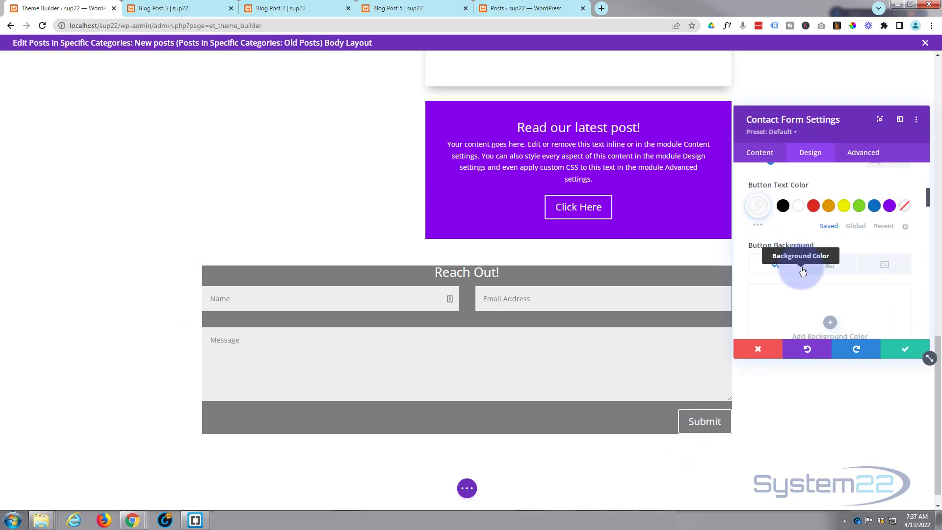
scroll(802, 271, "down", 5)
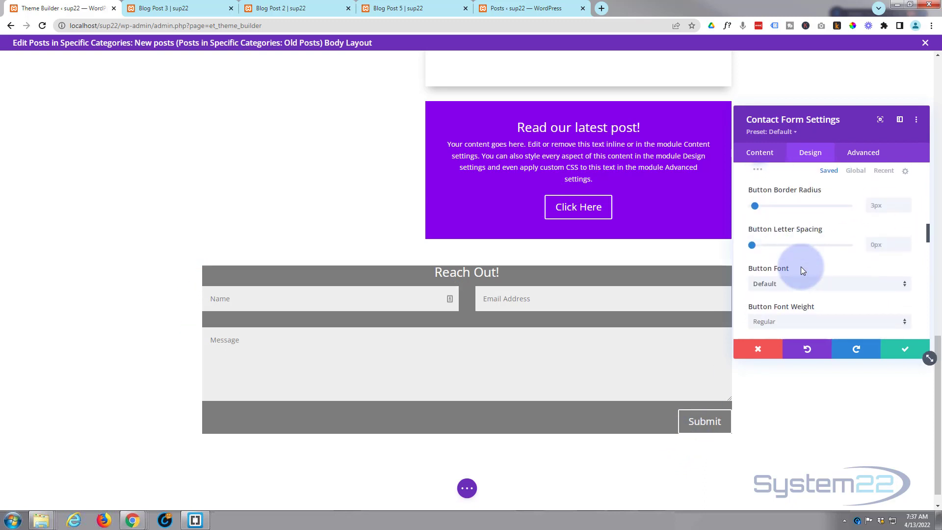
scroll(801, 267, "down", 6)
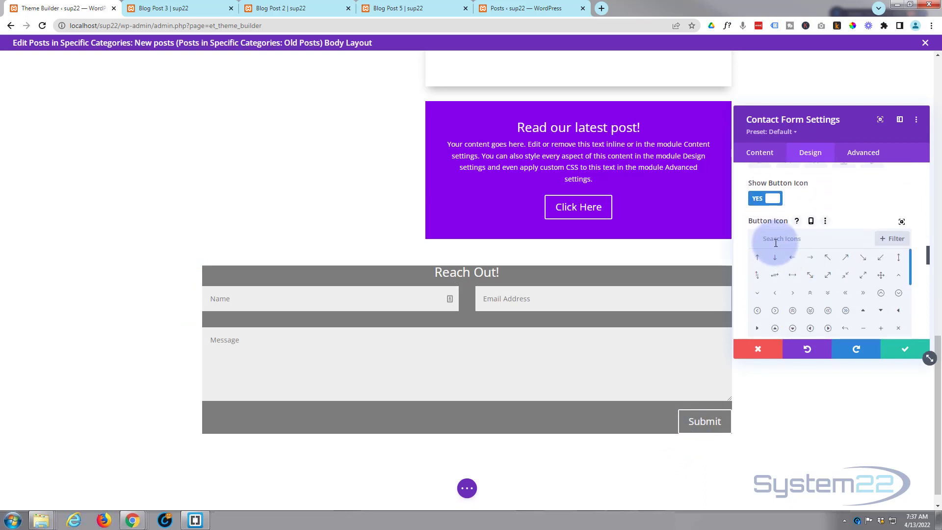
left_click(775, 240)
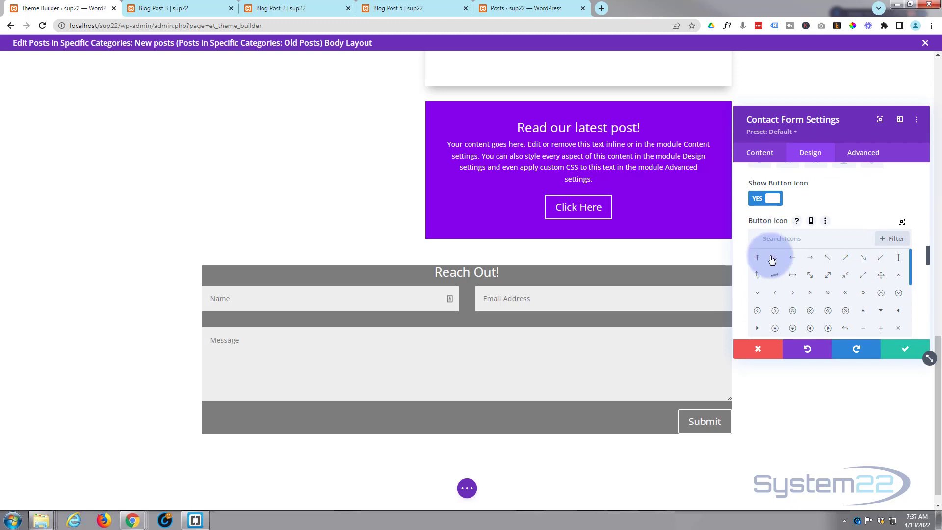
type("send")
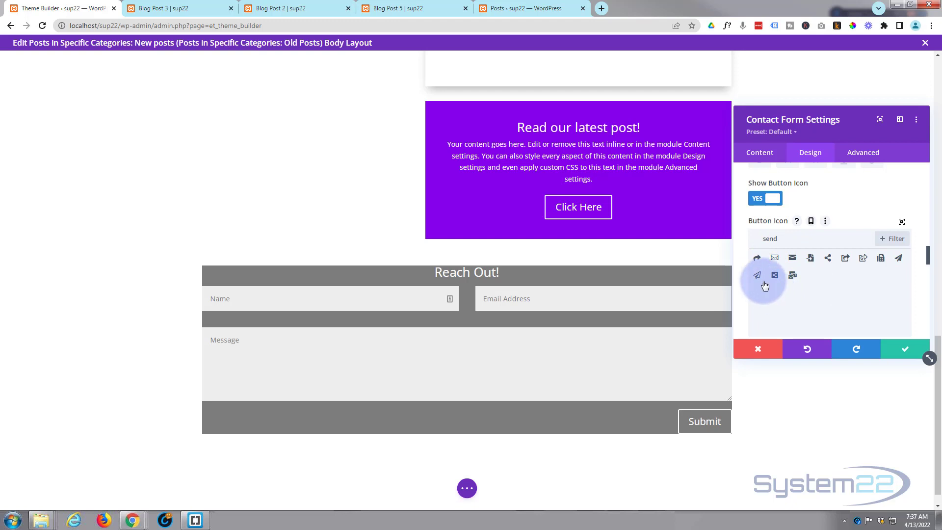
left_click(757, 278)
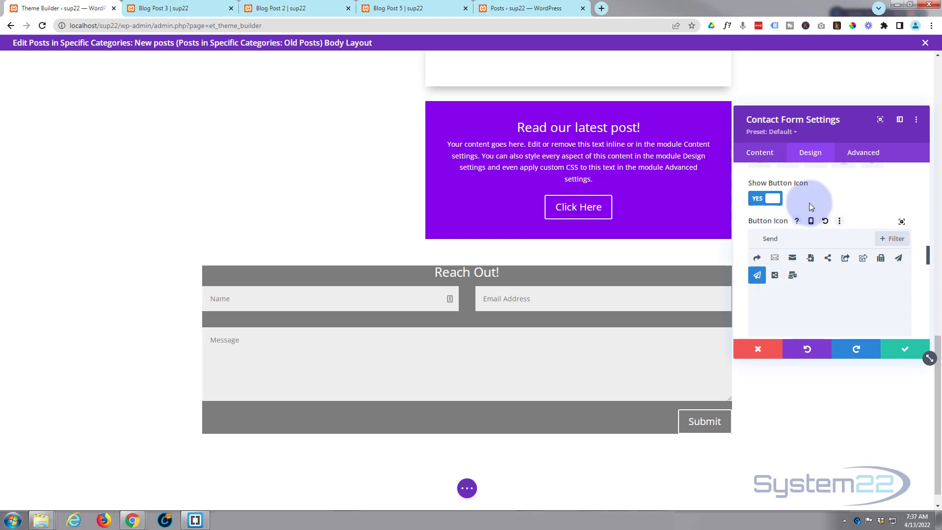
Turn off showing the submit button's icon only on hover
scroll(819, 197, "down", 1)
scroll(820, 196, "down", 4)
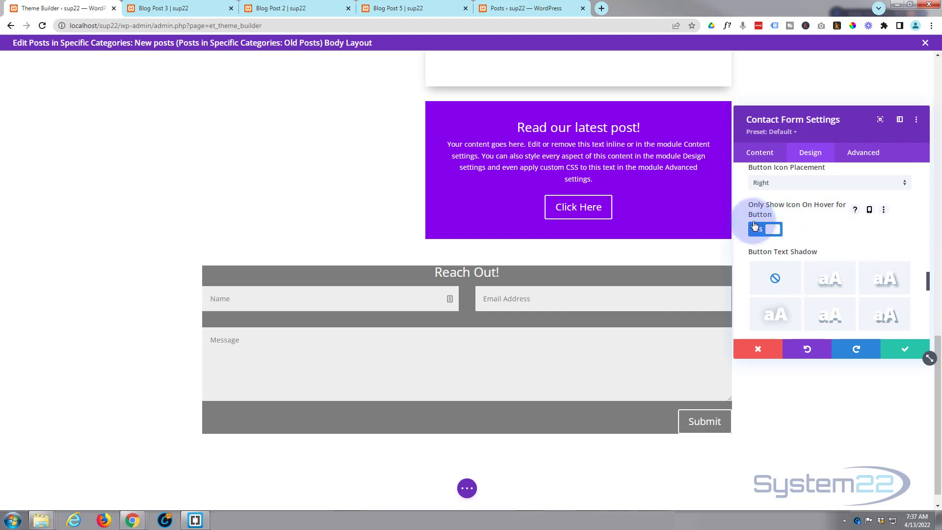
left_click(771, 231)
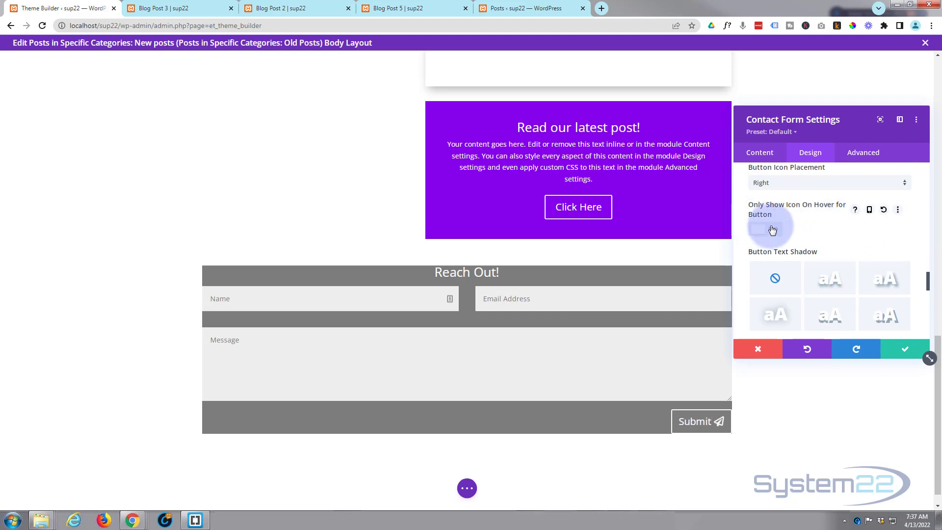
Set the contact form's top, bottom, left and right padding to 30px and save its settings
scroll(785, 236, "down", 5)
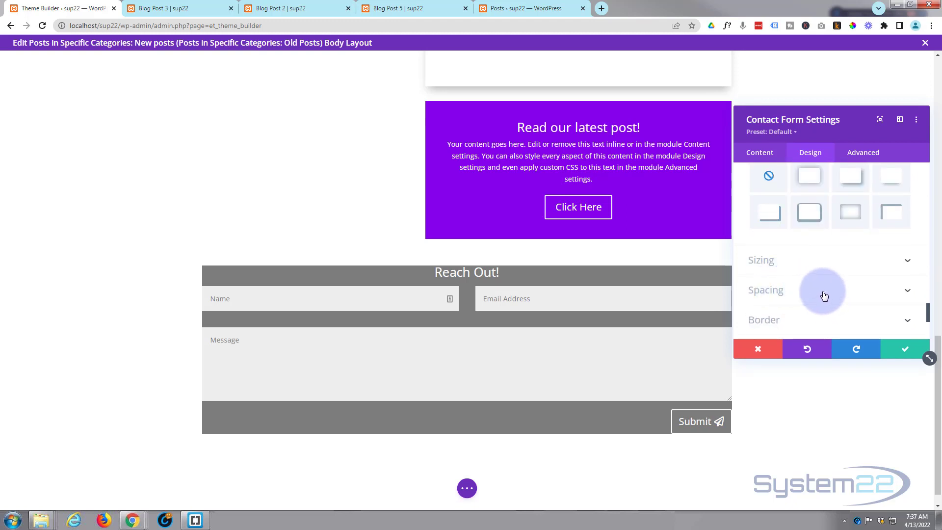
left_click(825, 295)
left_click(758, 260)
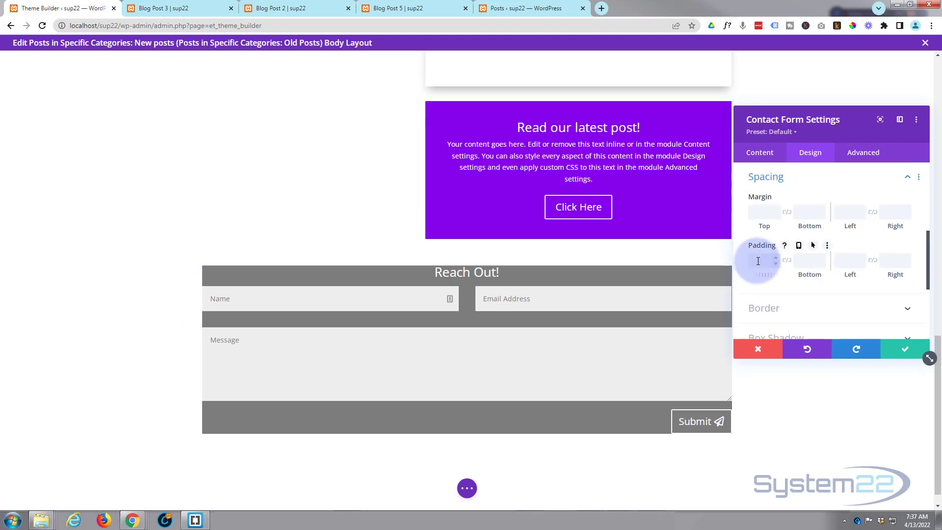
type("30")
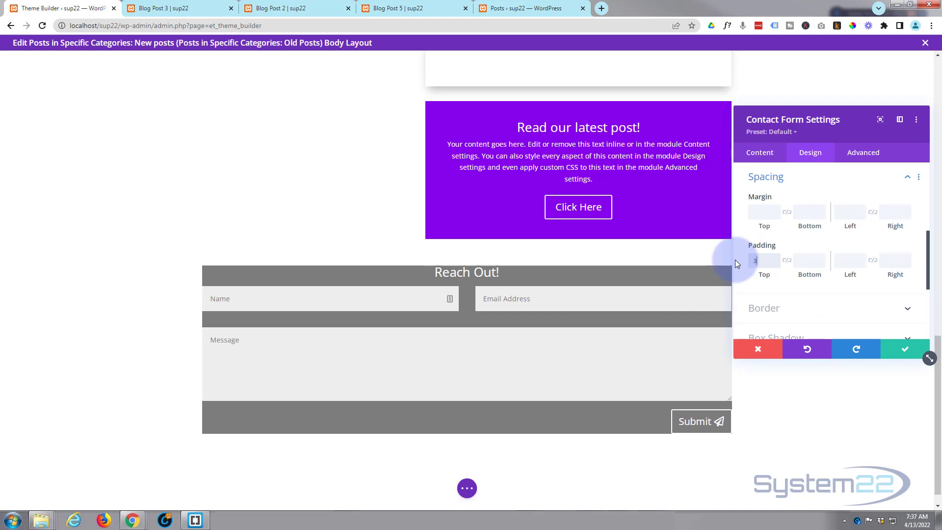
left_click(786, 260)
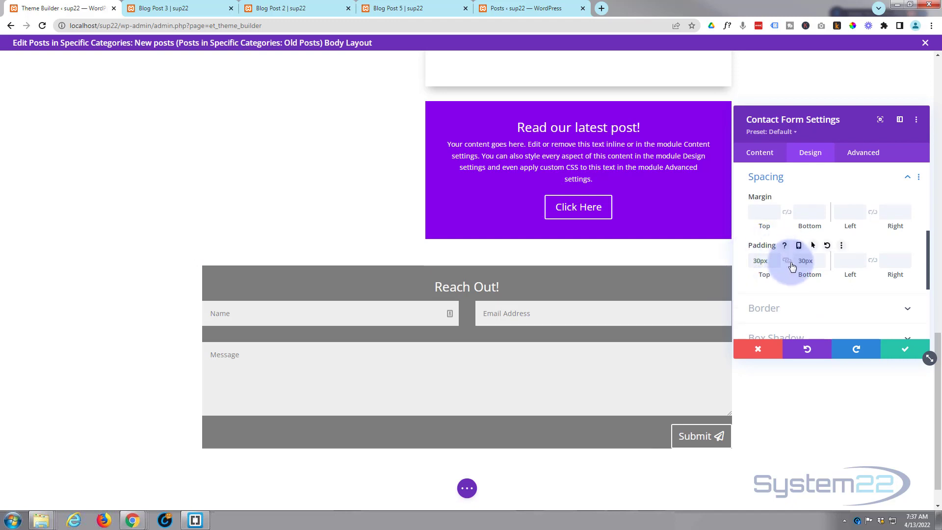
left_click(845, 261)
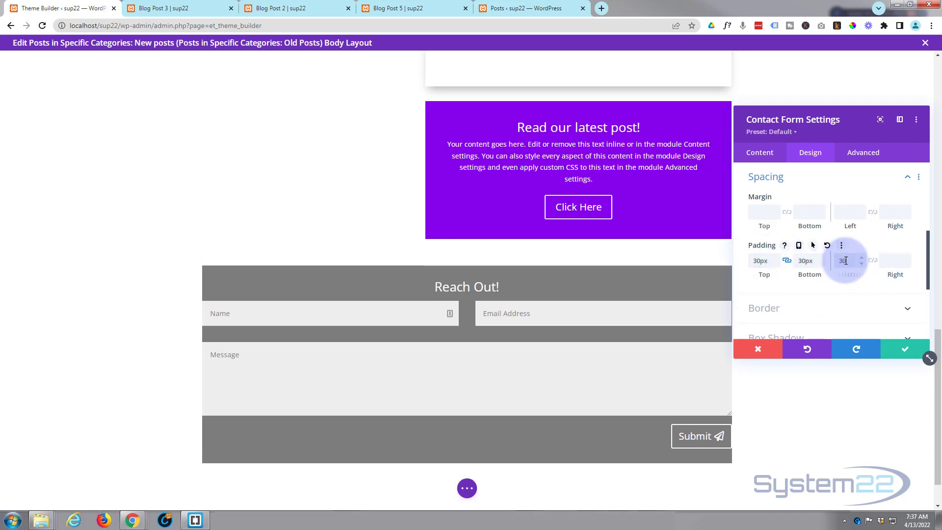
left_click(872, 261)
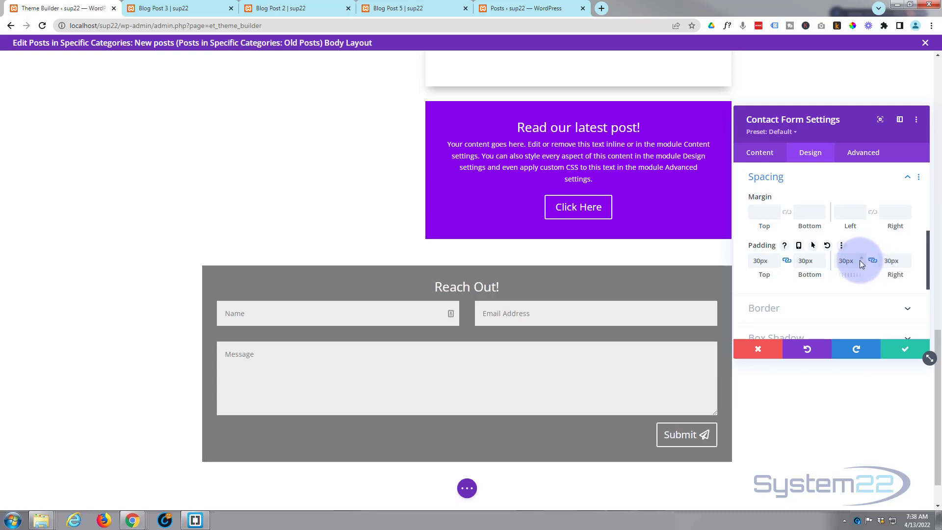
left_click(897, 351)
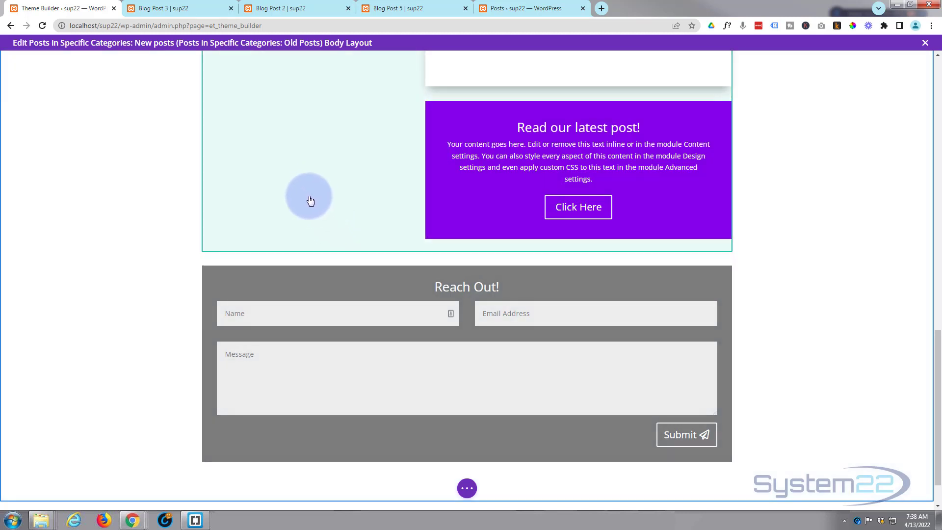
Insert a Comments module directly below the contact form in the same row
scroll(367, 235, "down", 1)
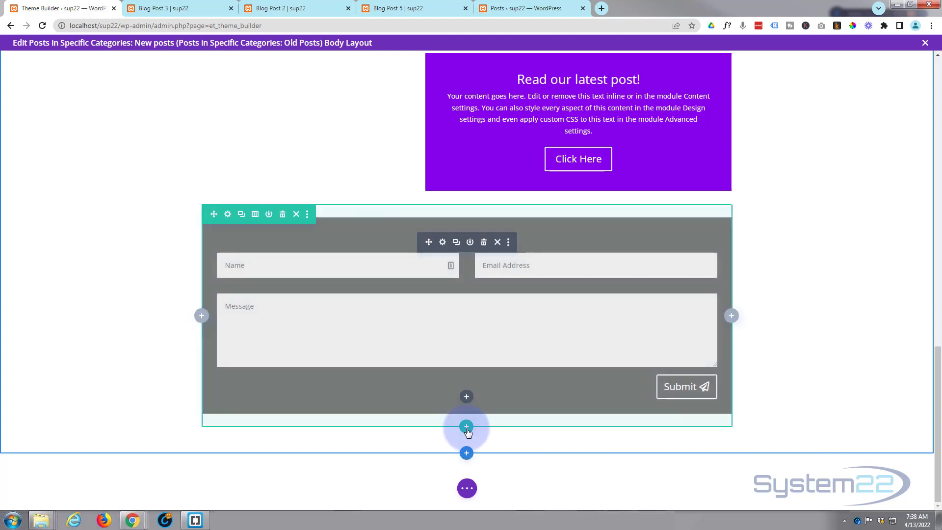
left_click(467, 397)
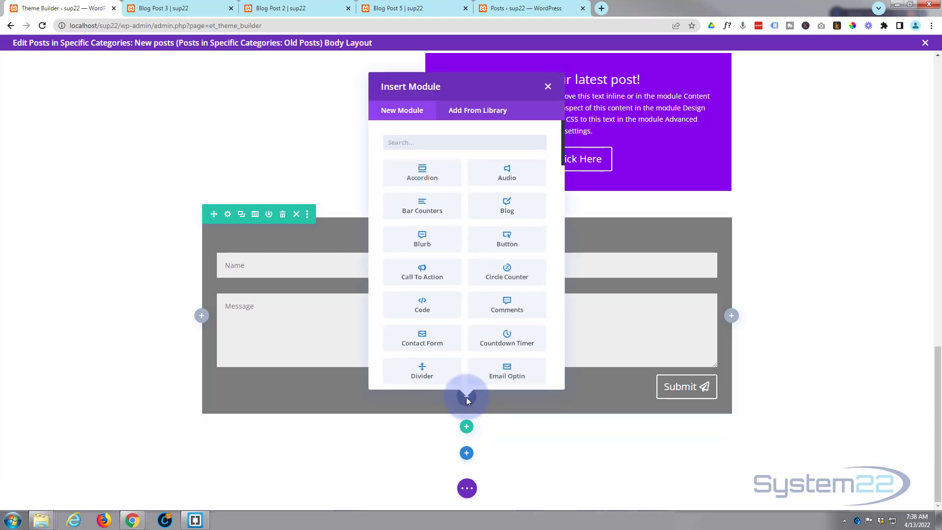
left_click(504, 308)
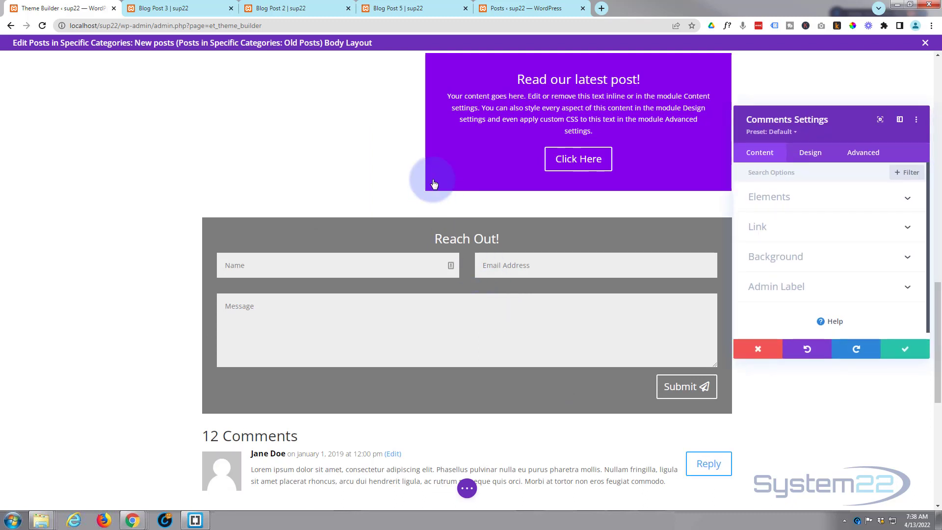
scroll(434, 183, "down", 4)
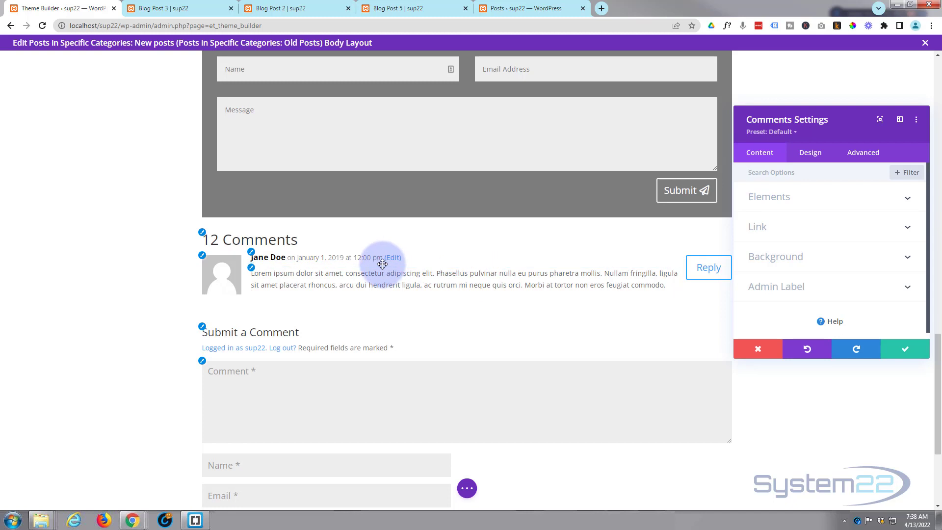
Try to give the comments module a partly transparent background color
left_click(794, 260)
left_click(773, 287)
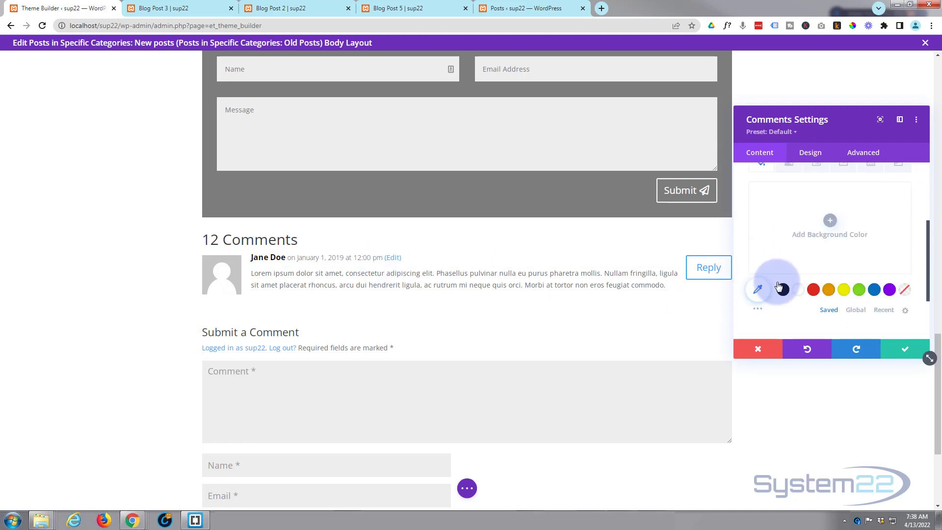
scroll(771, 270, "down", 2)
left_click(758, 246)
scroll(834, 285, "up", 2)
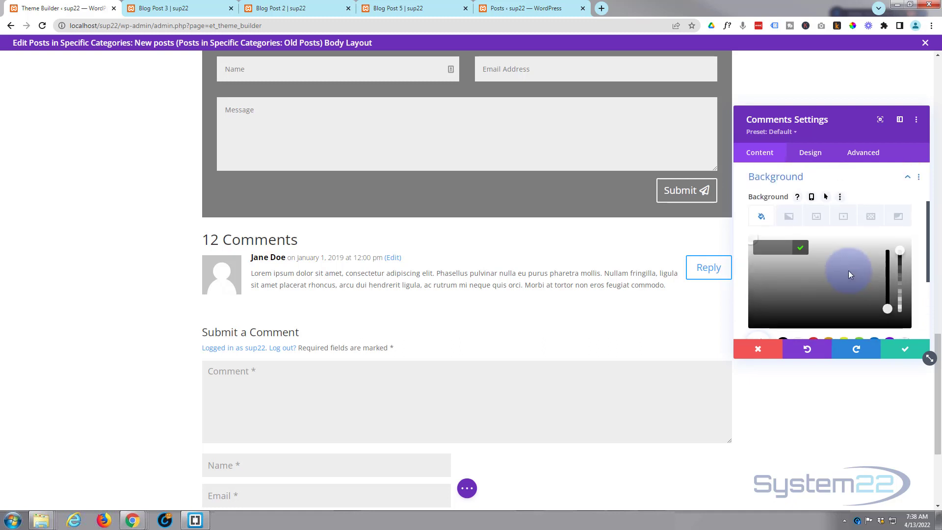
left_click(899, 253)
left_click_drag(901, 255, 903, 279)
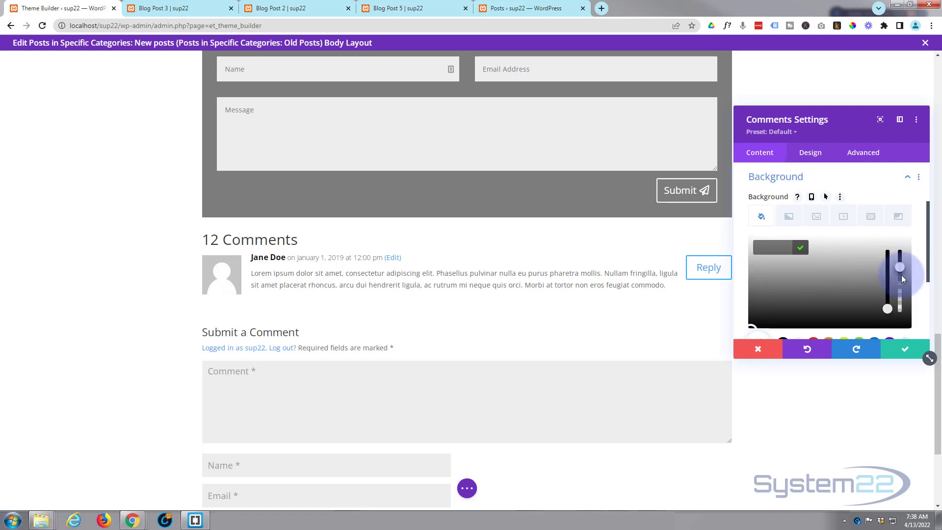
Set the comments module's padding to 50px on all four sides and save its settings
left_click(811, 154)
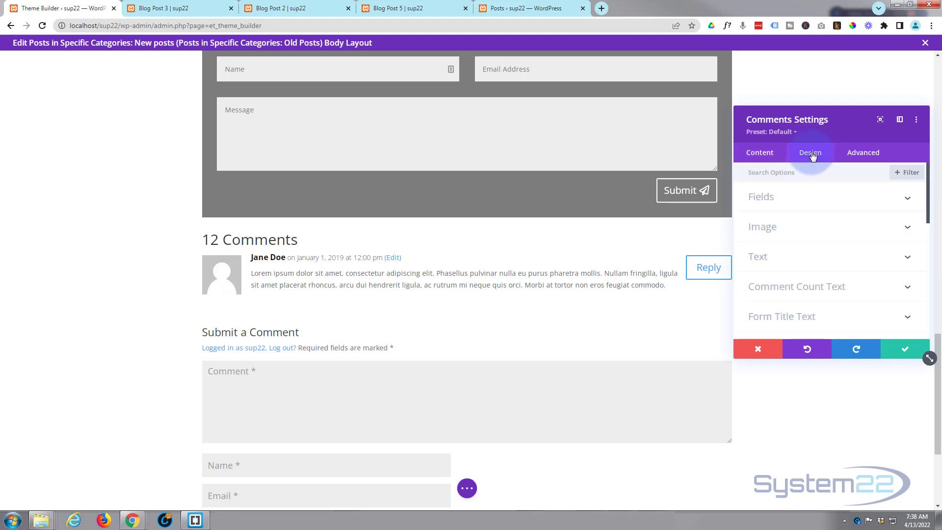
scroll(820, 240, "down", 3)
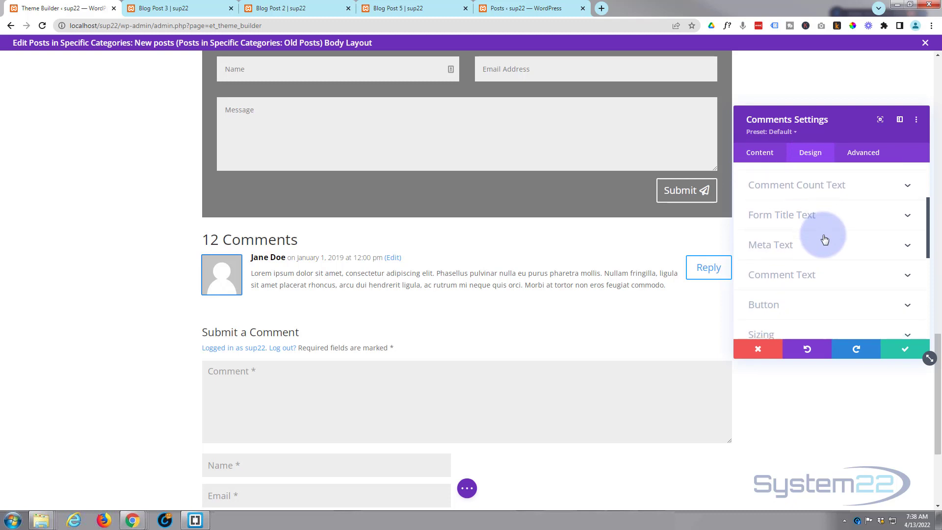
scroll(823, 243, "down", 2)
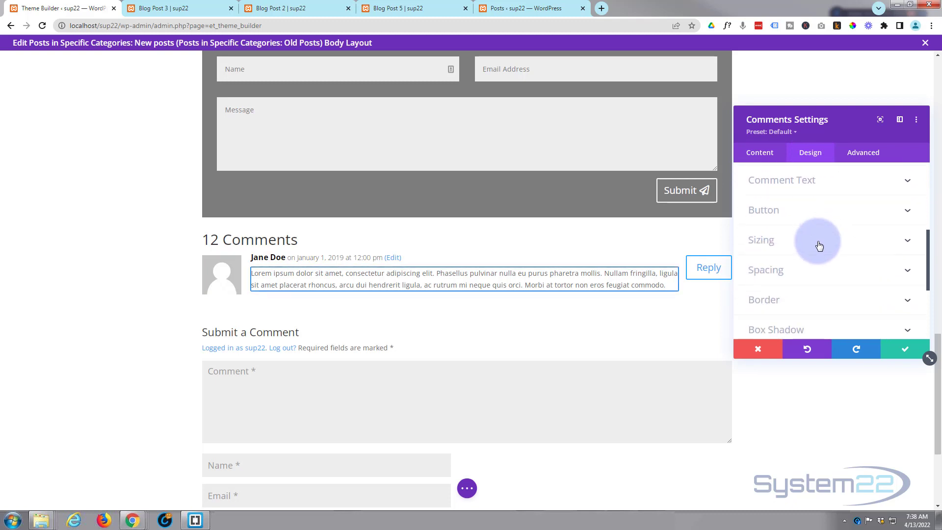
left_click(804, 273)
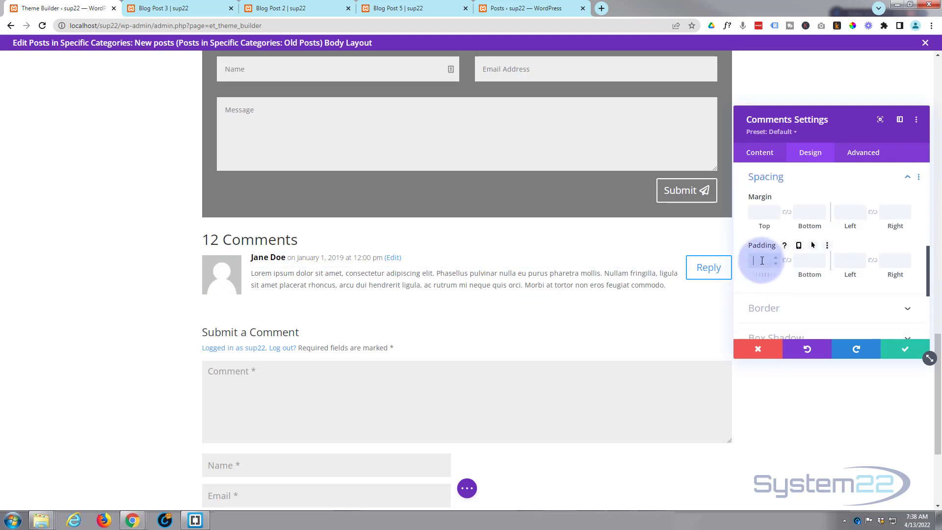
left_click(788, 263)
left_click(848, 260)
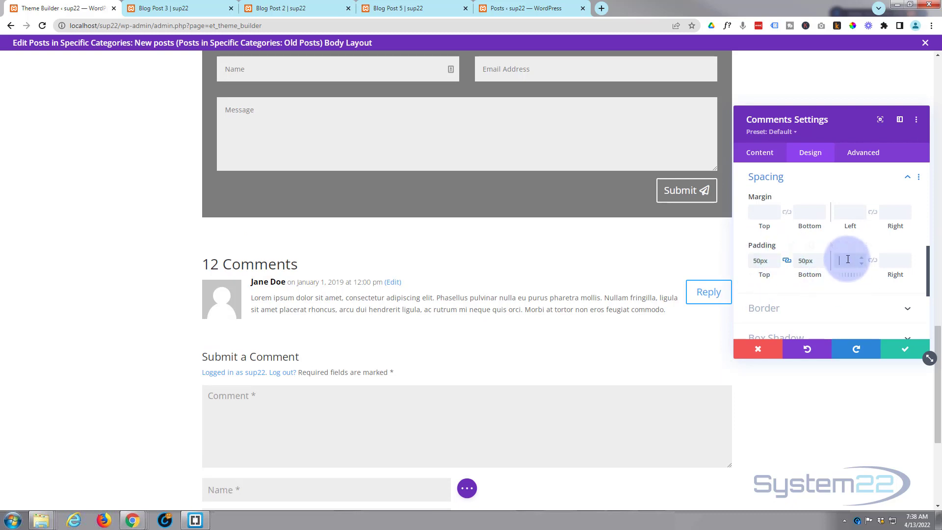
right_click(873, 258)
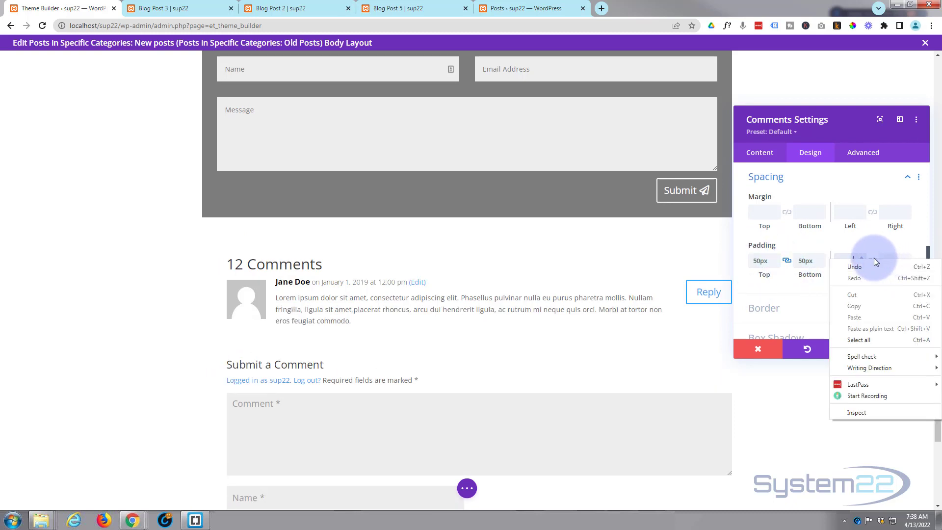
left_click(877, 260)
left_click(873, 261)
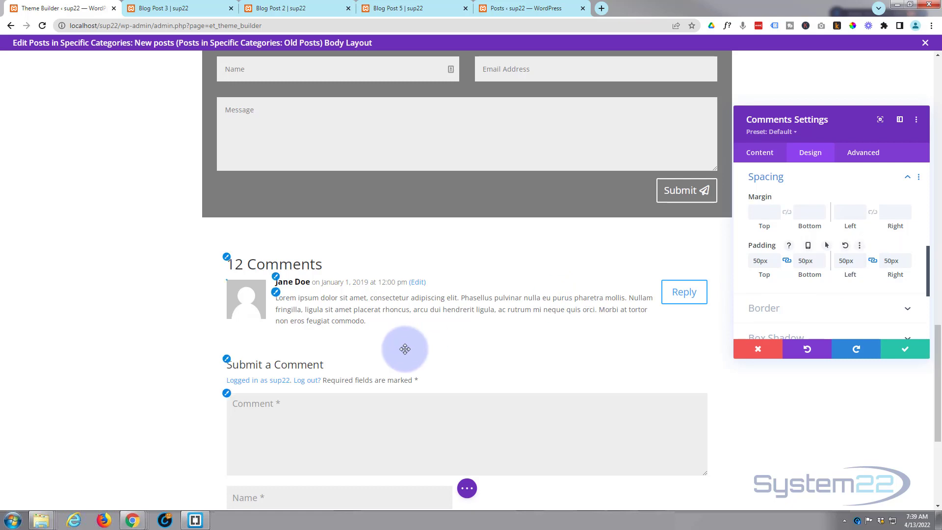
scroll(410, 351, "up", 7)
scroll(413, 353, "up", 13)
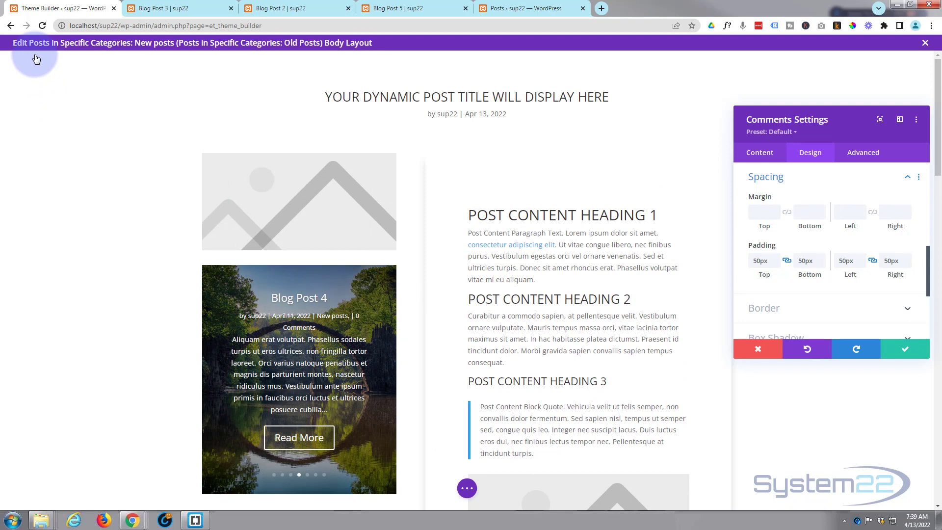
left_click(905, 352)
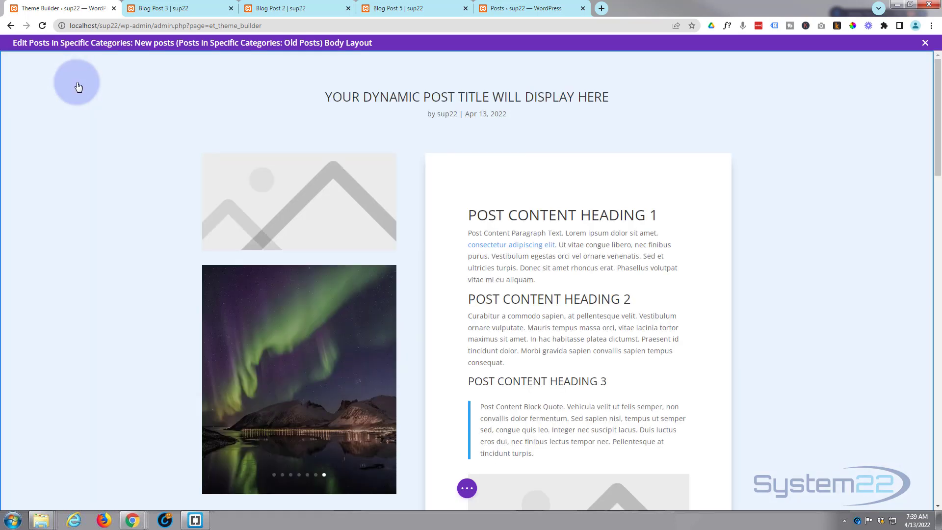
Add a background gradient to the section that holds the whole post layout
mouse_move(93, 74)
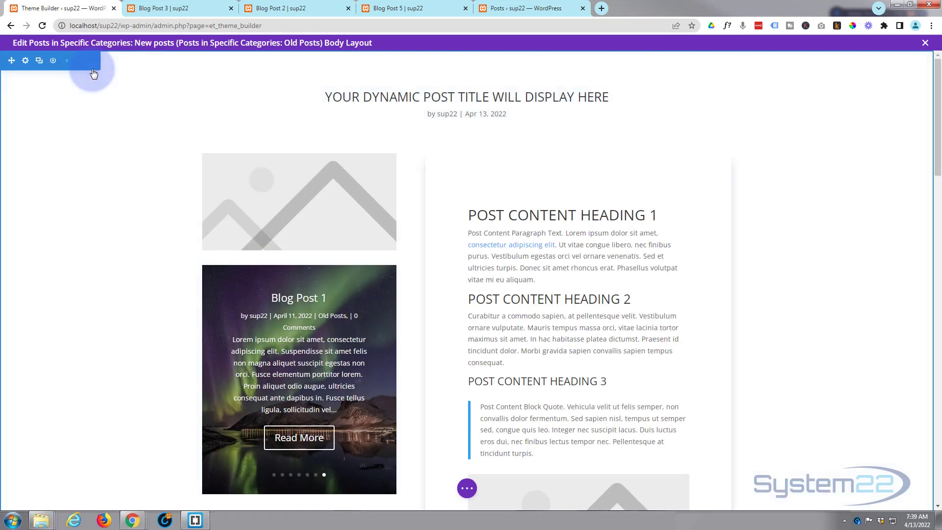
left_click(25, 61)
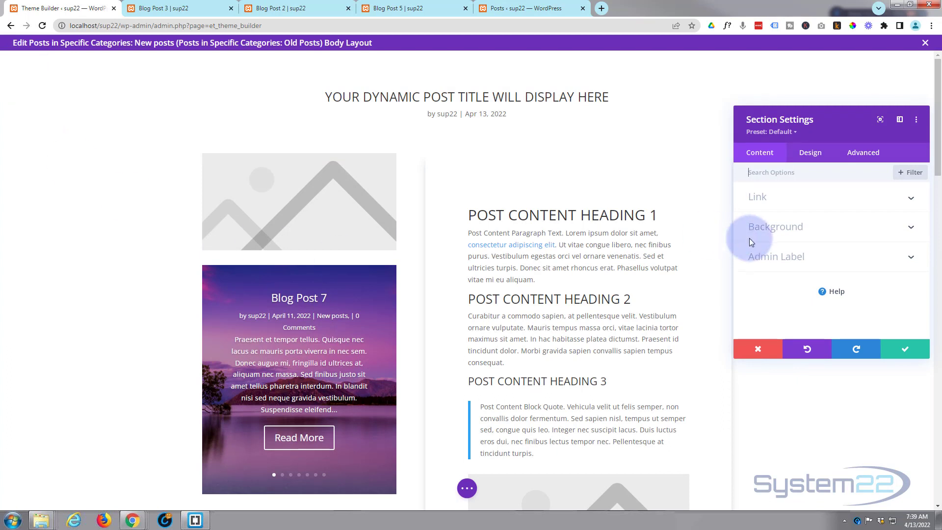
left_click(816, 232)
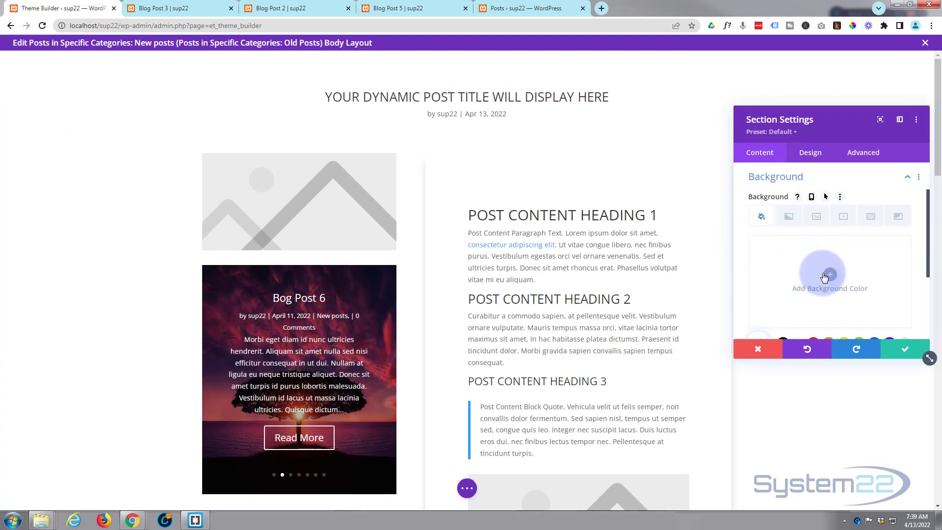
left_click(791, 220)
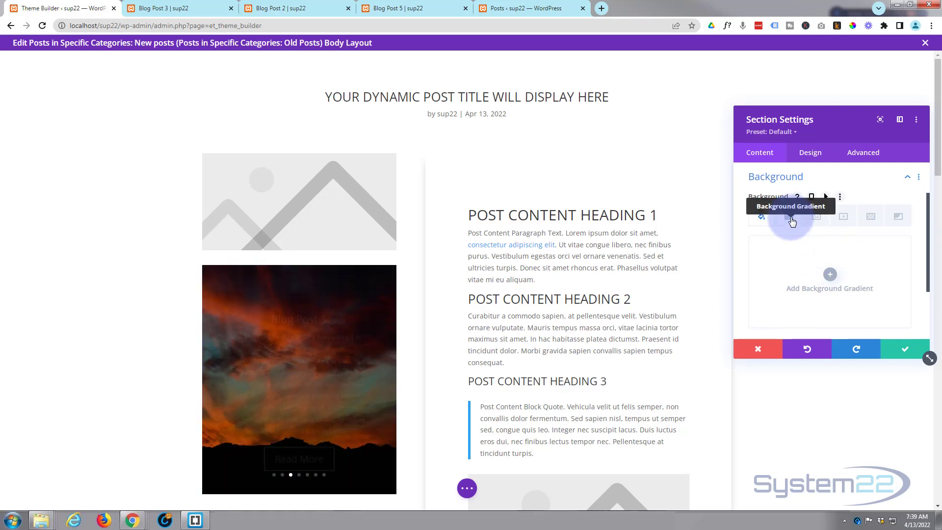
left_click(828, 274)
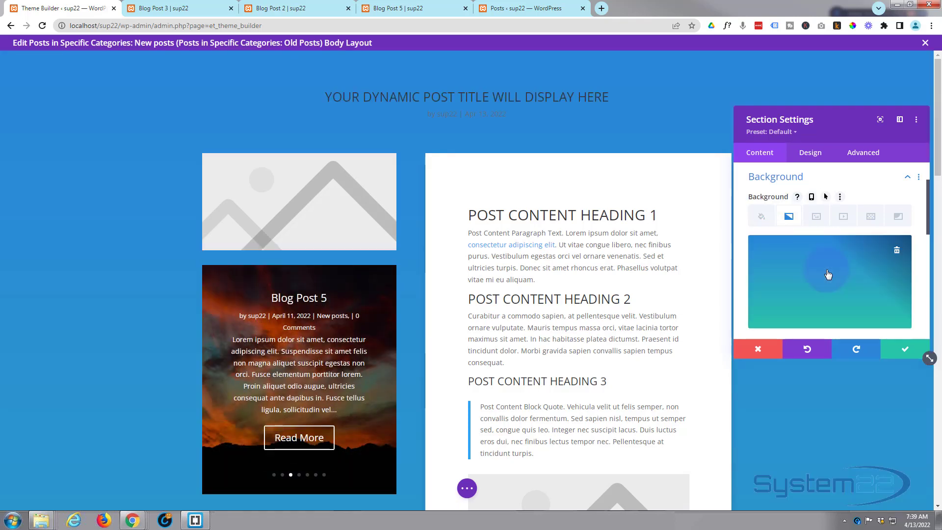
Add a middle stop at about 47% to the section's gradient and color it white (#ffffff)
scroll(829, 273, "down", 2)
left_click(815, 261)
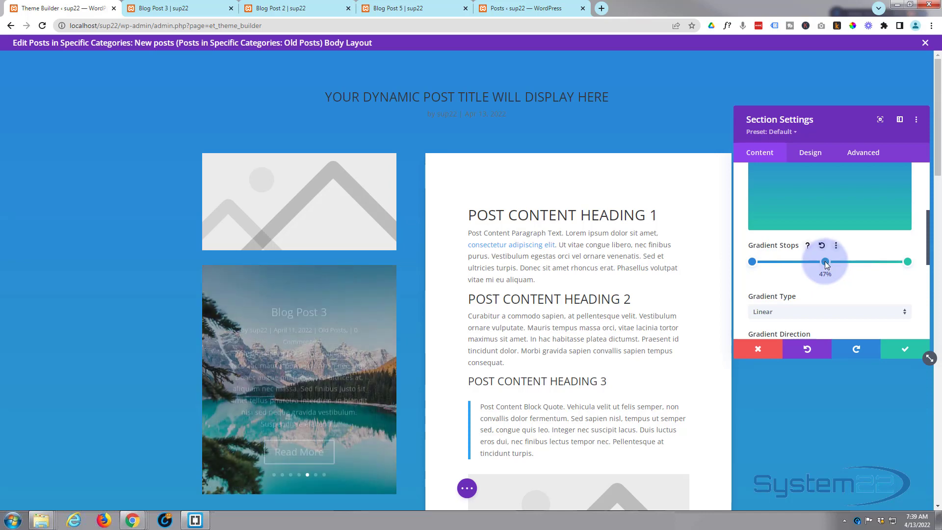
left_click(825, 261)
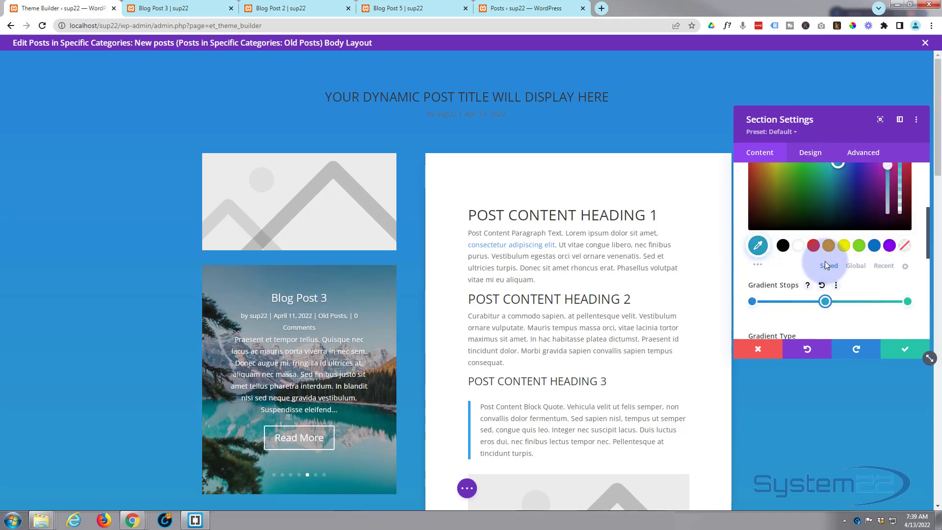
left_click(802, 246)
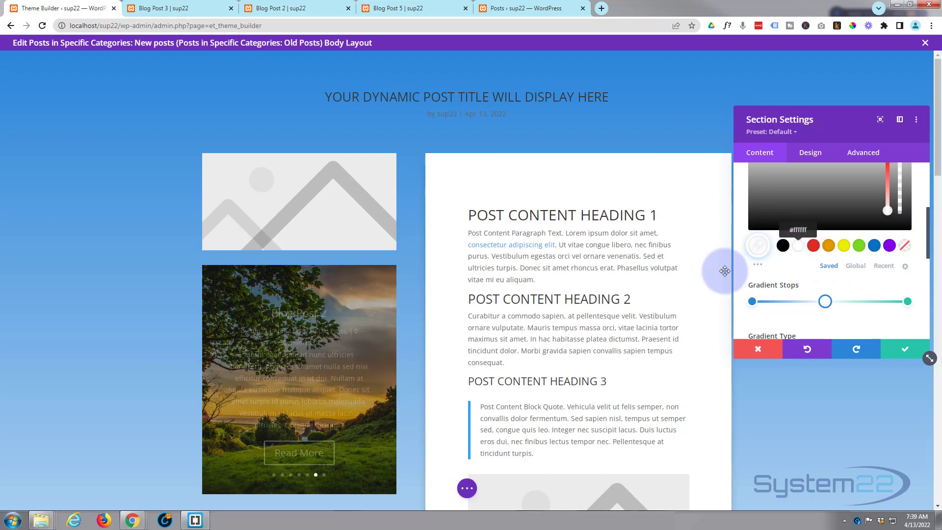
scroll(386, 262, "down", 8)
scroll(390, 271, "down", 7)
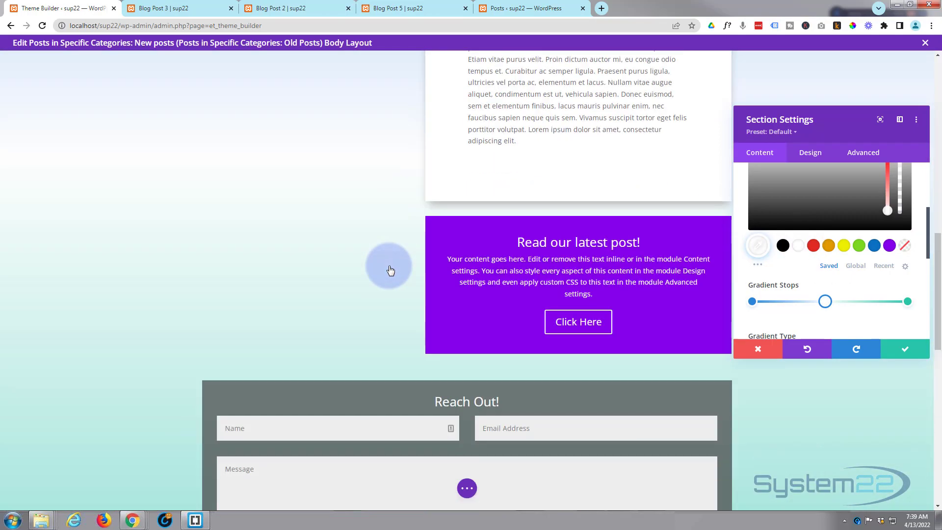
scroll(395, 270, "up", 10)
scroll(398, 269, "up", 6)
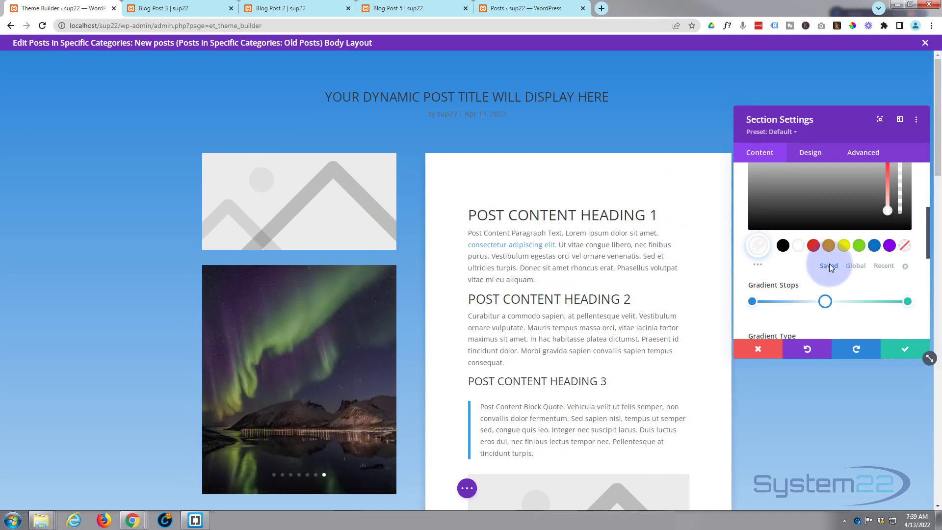
Add the orange misty forest photo from the media library as the section's background image
scroll(829, 265, "up", 3)
scroll(830, 265, "up", 1)
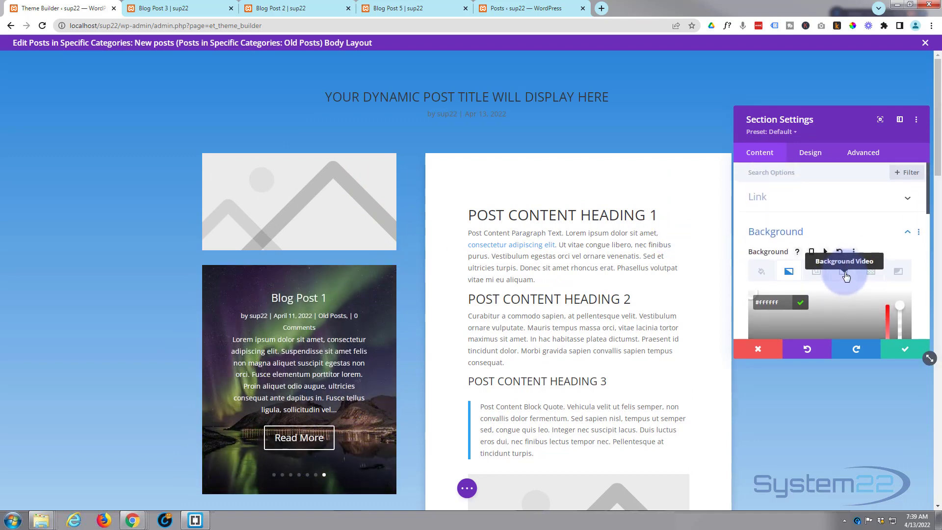
left_click(817, 272)
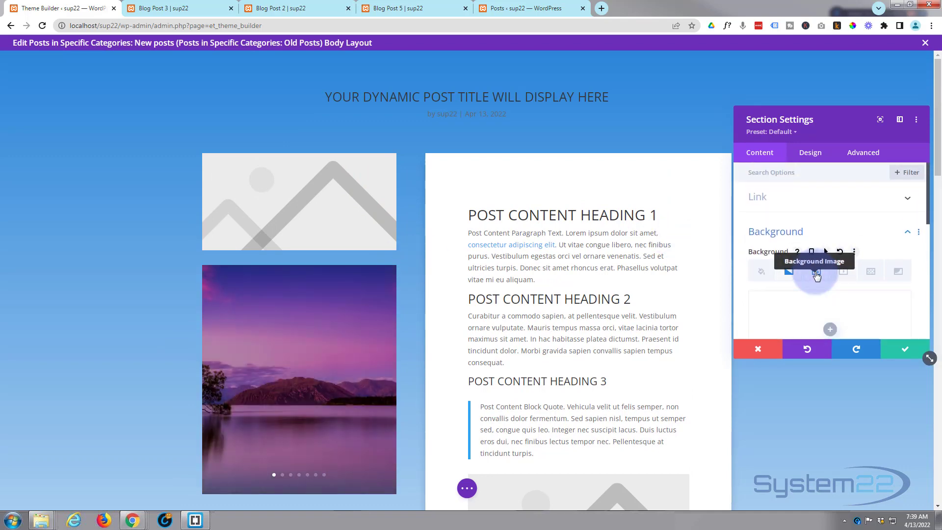
scroll(824, 260, "down", 2)
left_click(825, 238)
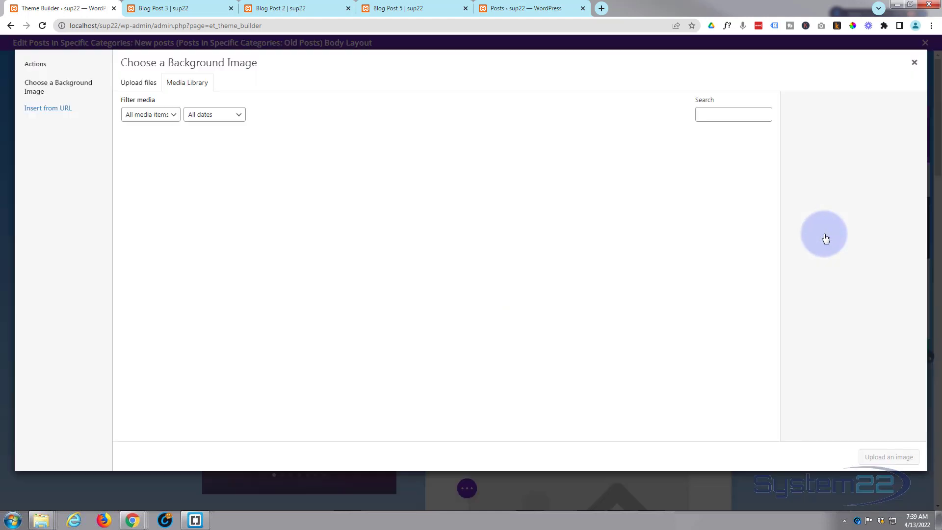
left_click(238, 254)
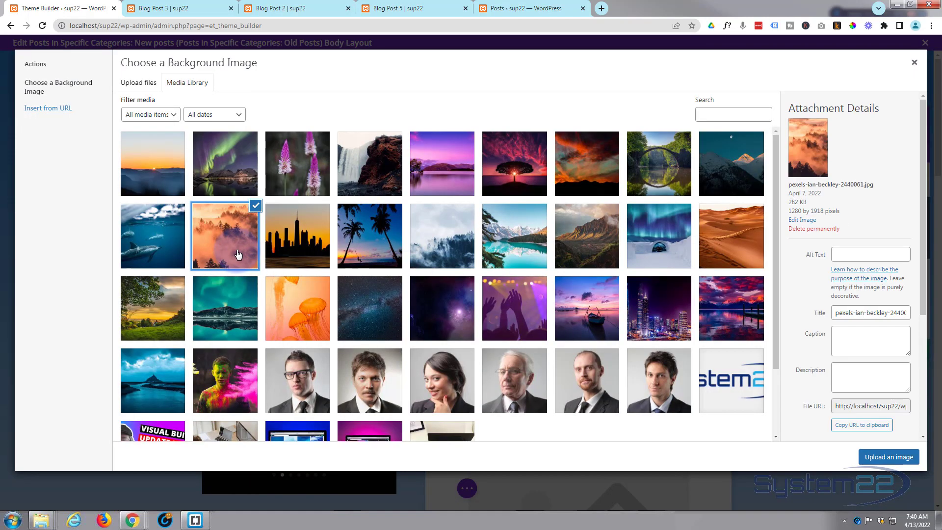
left_click(892, 457)
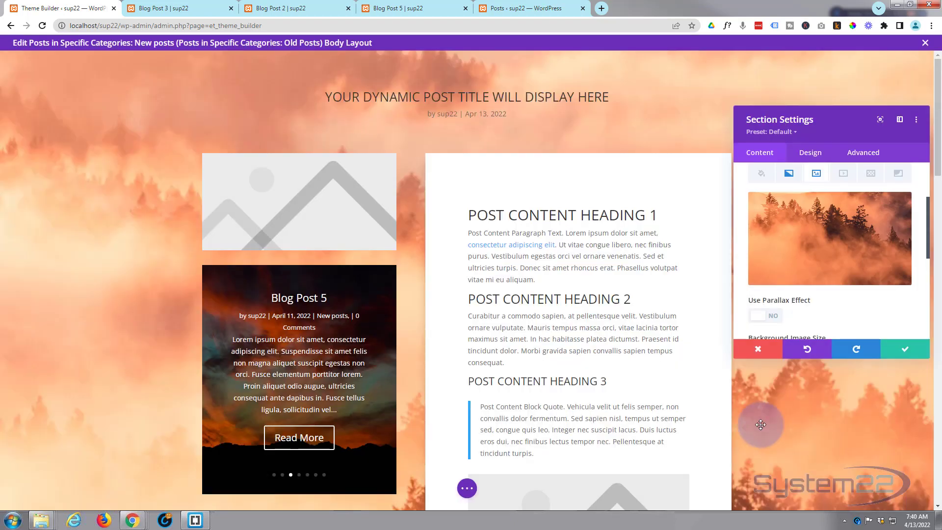
Set the section's background image blend to Overlay, check it down the whole layout, and save the section settings
mouse_move(836, 232)
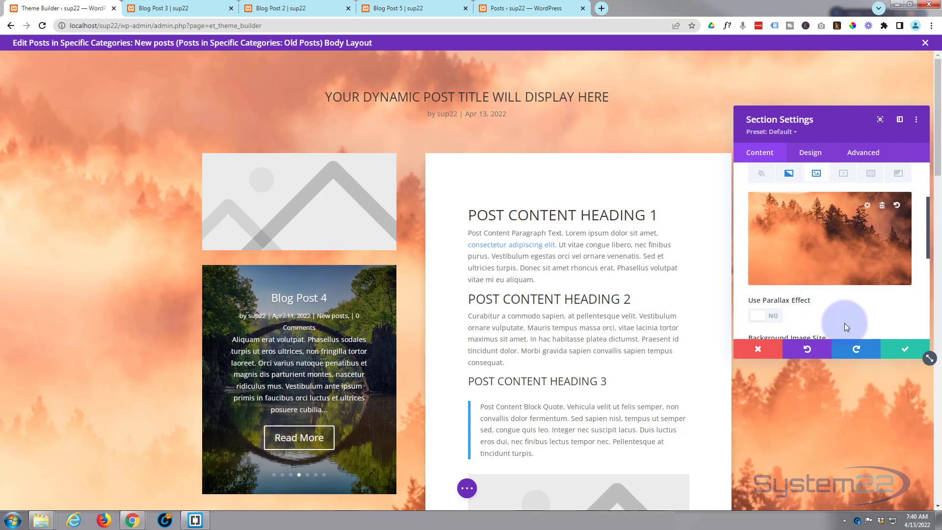
scroll(846, 314, "down", 5)
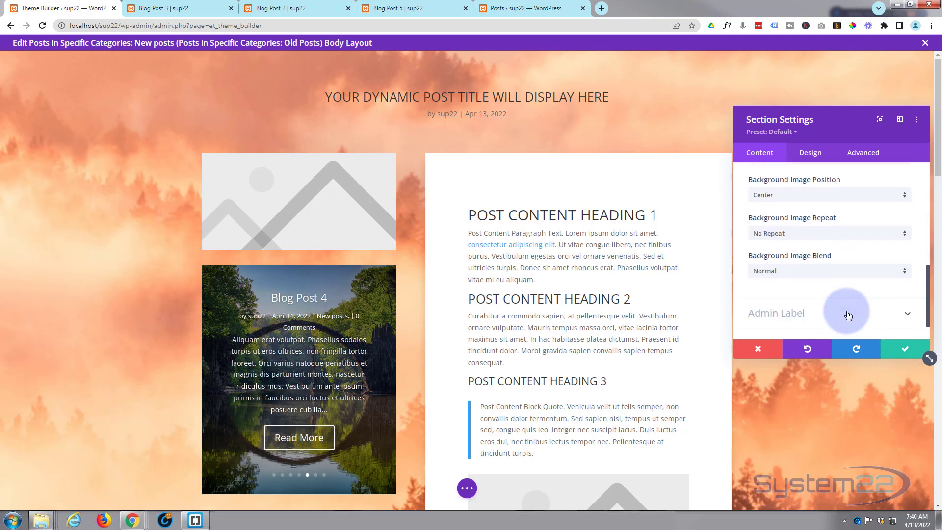
left_click(807, 272)
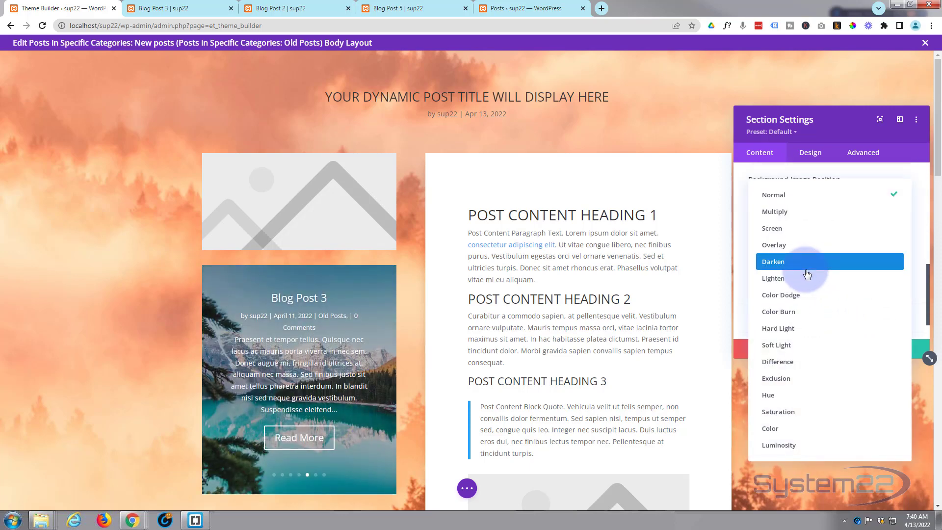
left_click(794, 245)
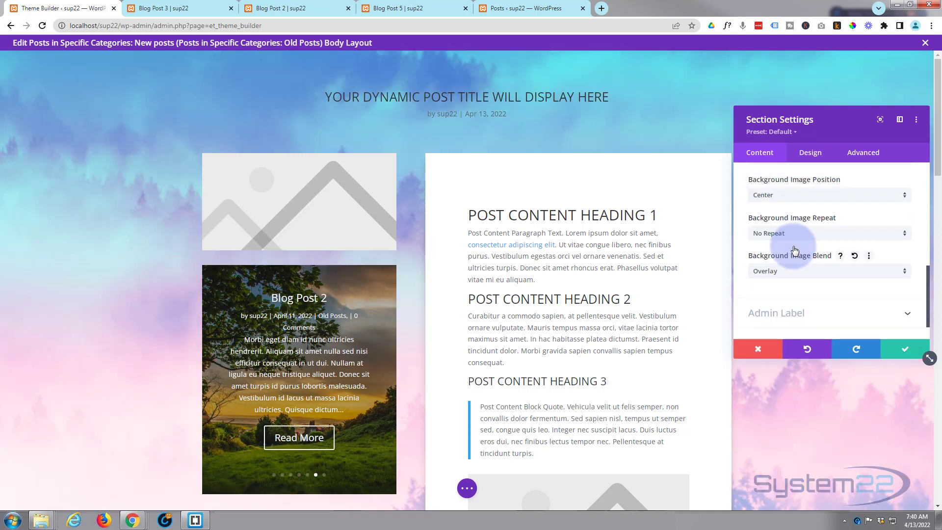
scroll(189, 336, "down", 2)
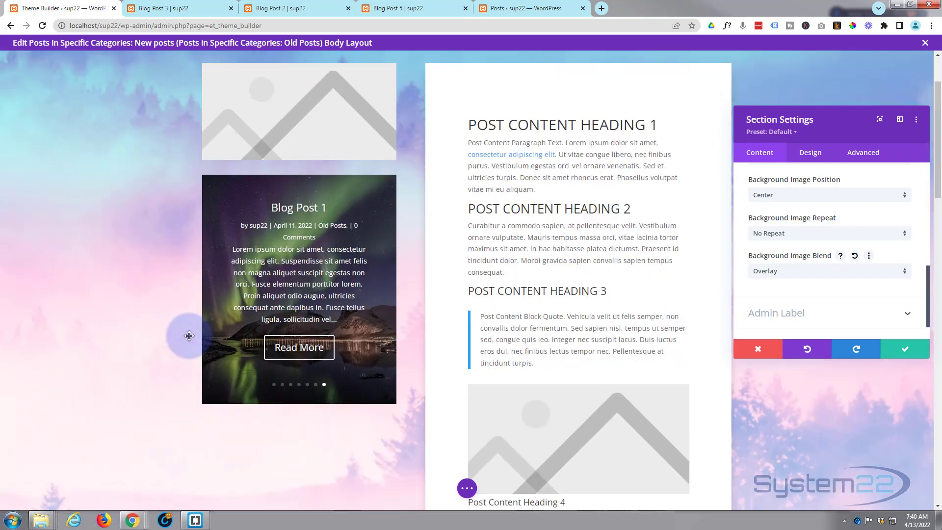
scroll(189, 336, "down", 10)
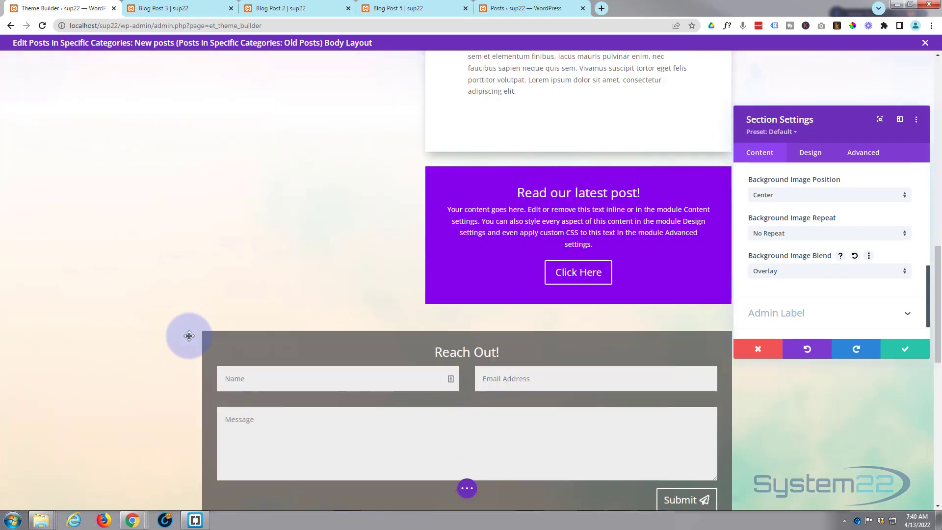
scroll(189, 335, "down", 10)
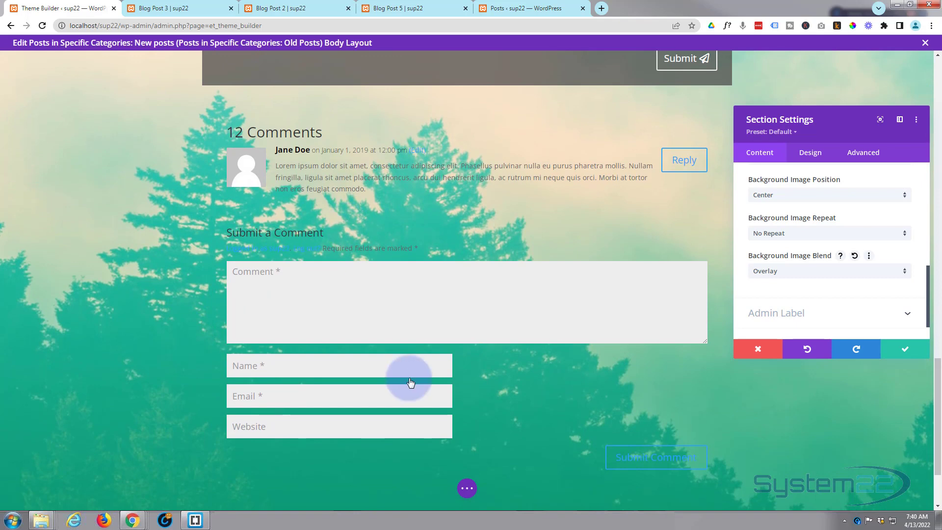
scroll(501, 423, "down", 2)
scroll(599, 396, "up", 1)
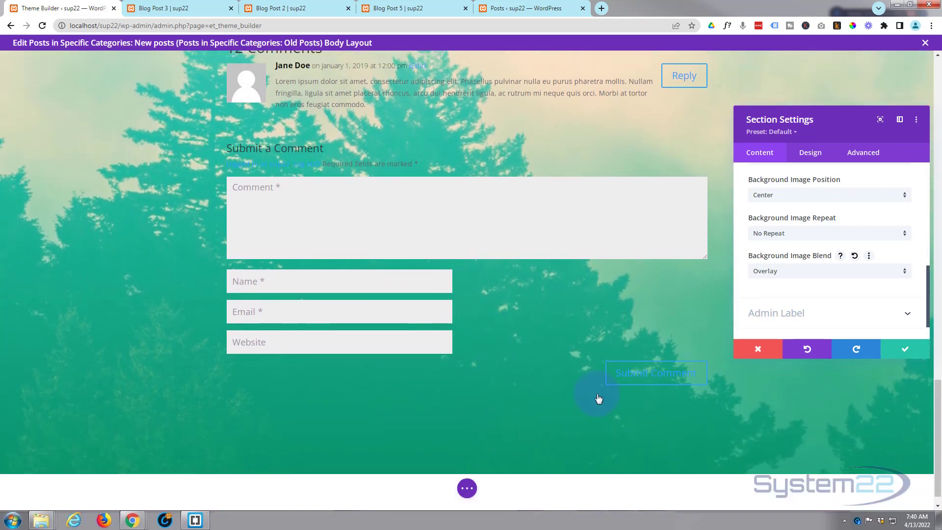
left_click(902, 354)
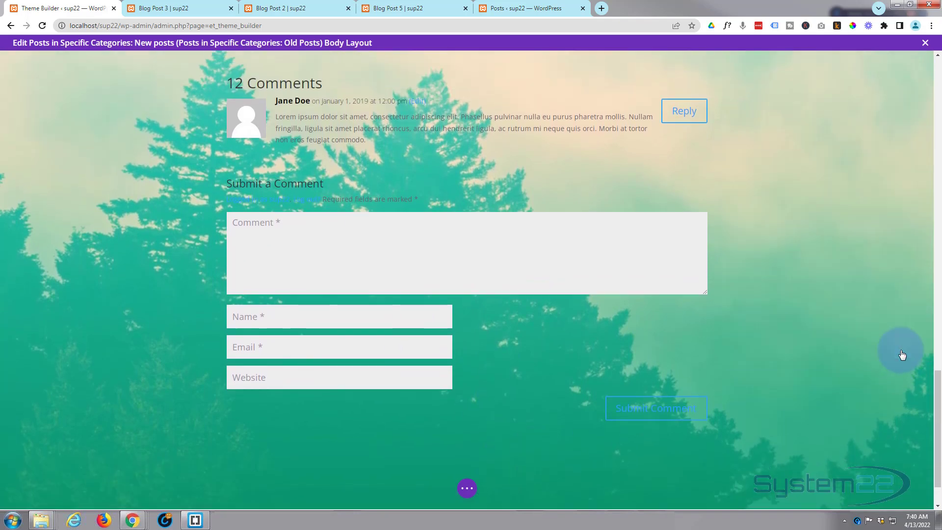
Give the comments module a white (#ffffff) background color
scroll(462, 271, "up", 3)
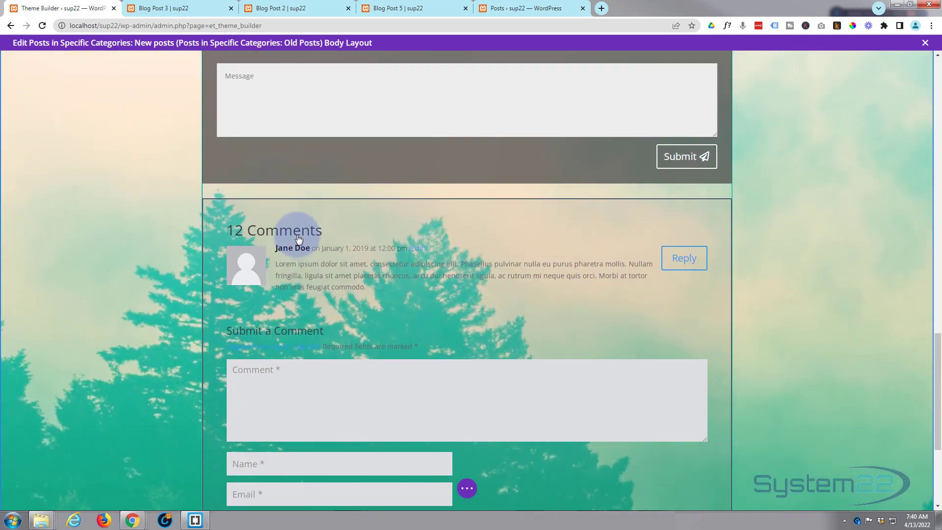
mouse_move(419, 233)
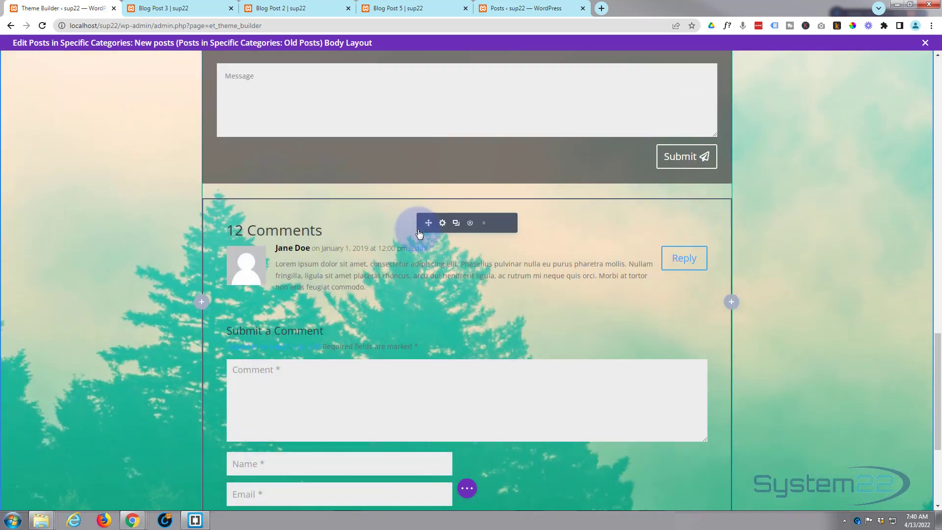
left_click(443, 224)
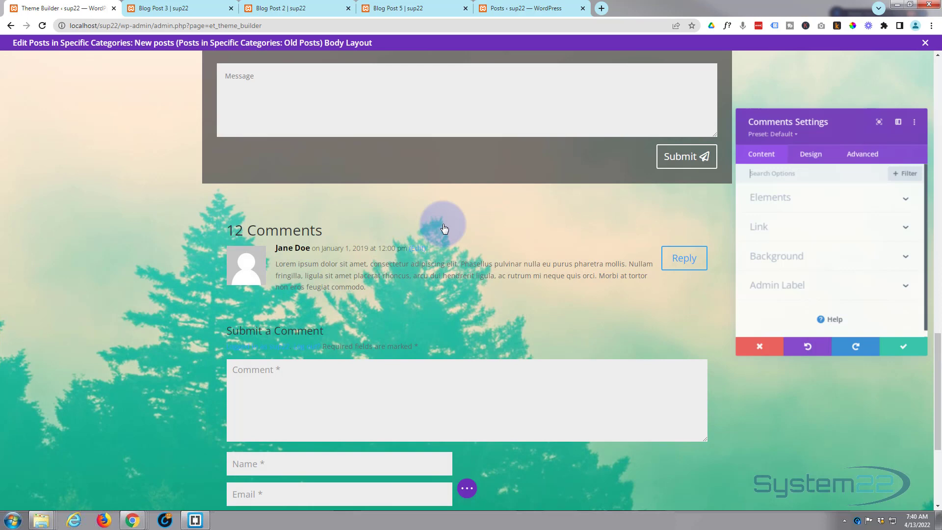
left_click(796, 262)
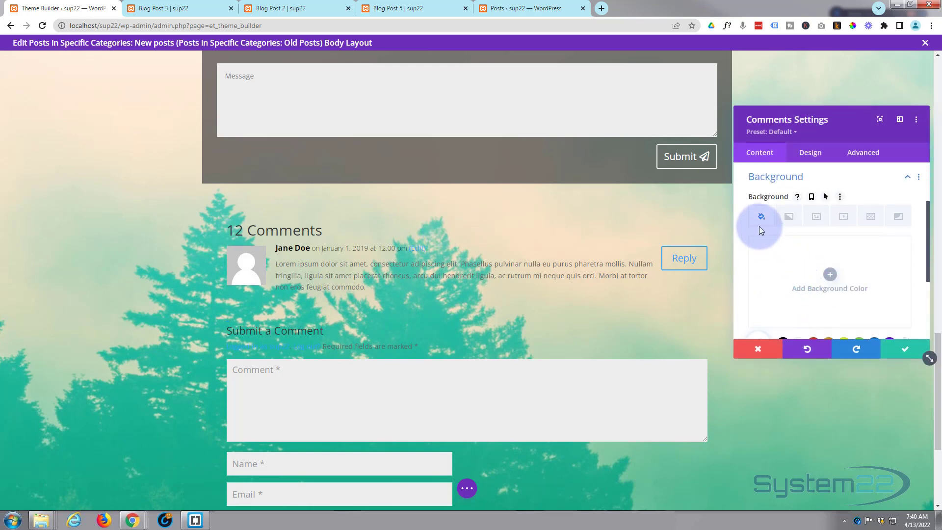
left_click(836, 278)
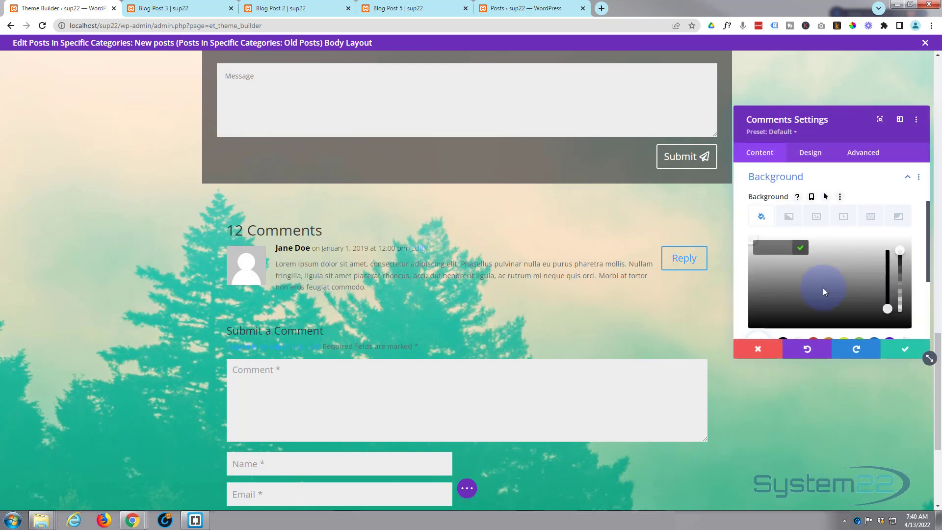
scroll(807, 302, "down", 1)
left_click(799, 297)
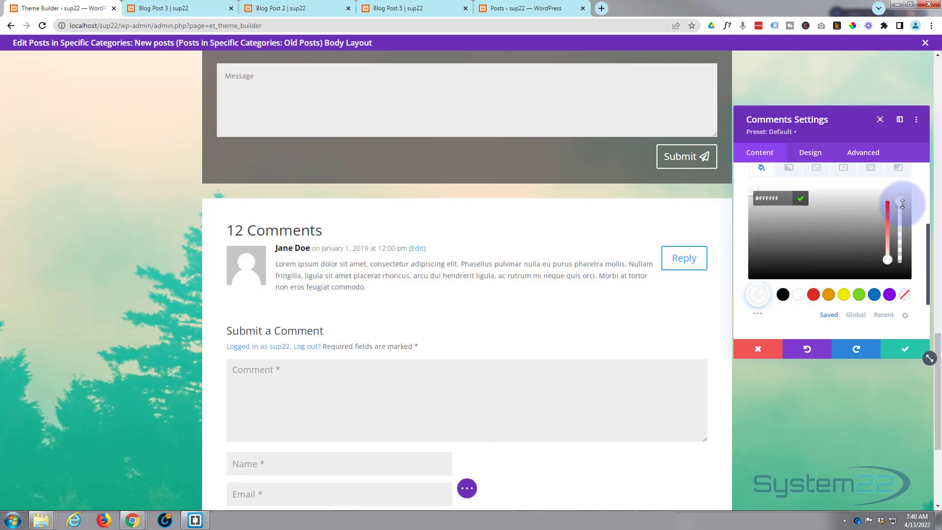
Reduce the opacity of the comments module's white background to 0.62 and save its settings
left_click_drag(902, 222, 904, 232)
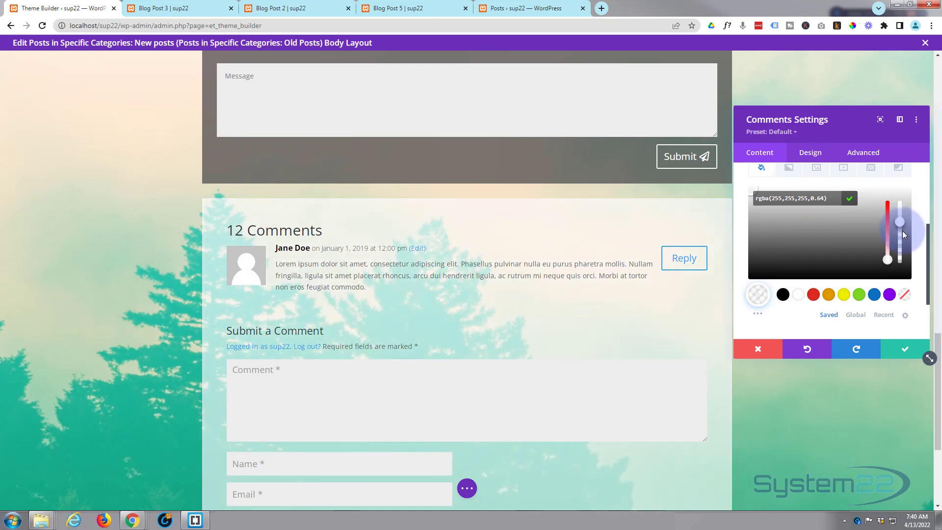
scroll(123, 337, "down", 4)
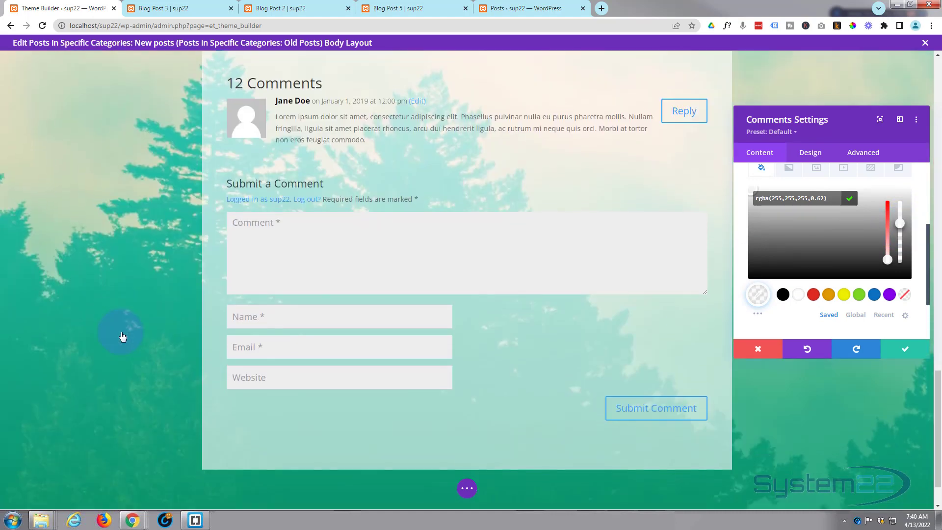
scroll(123, 337, "up", 13)
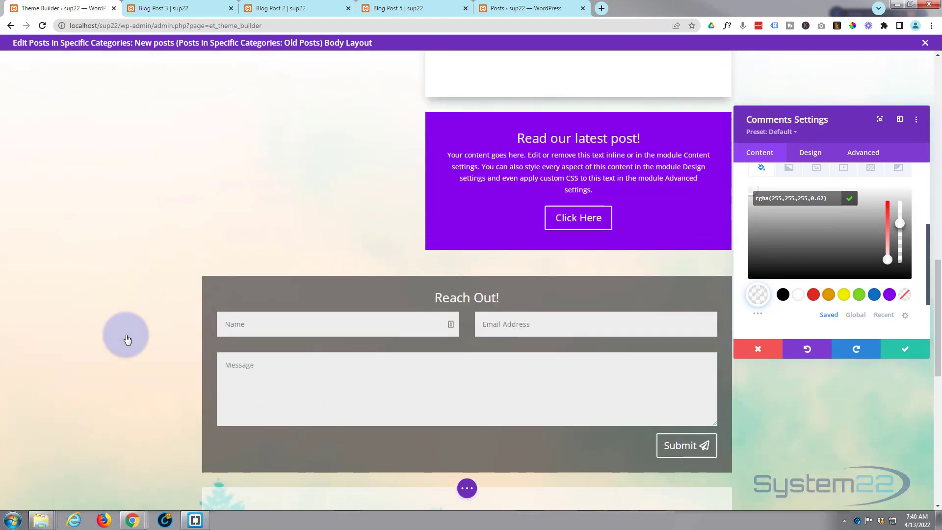
scroll(129, 339, "up", 15)
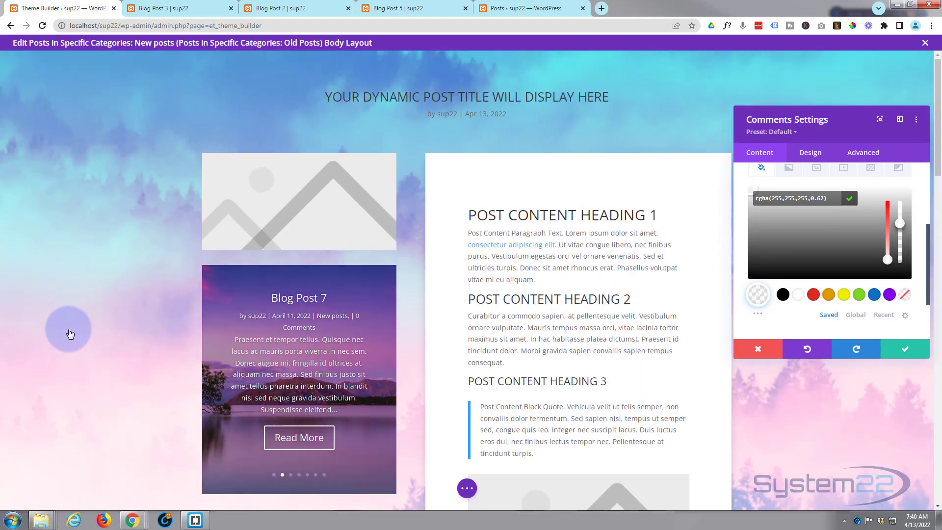
scroll(81, 320, "down", 2)
scroll(81, 319, "down", 4)
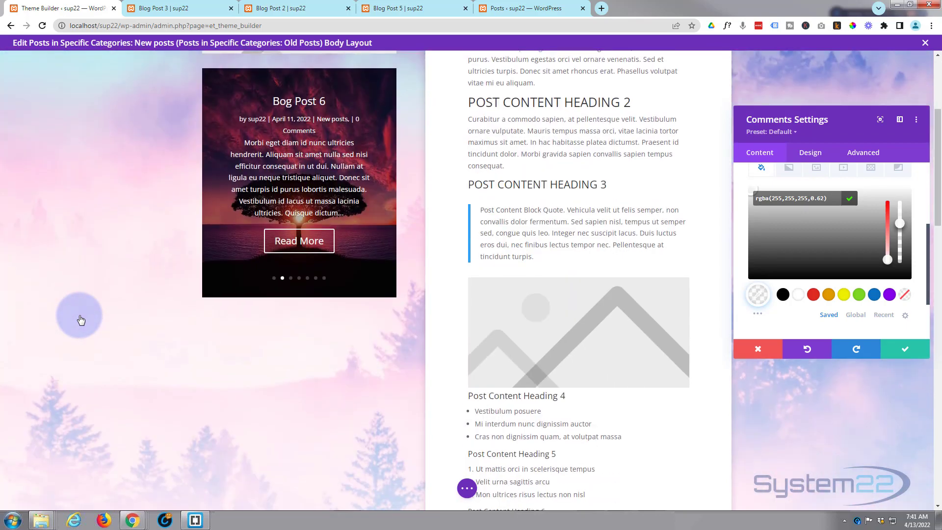
left_click(896, 349)
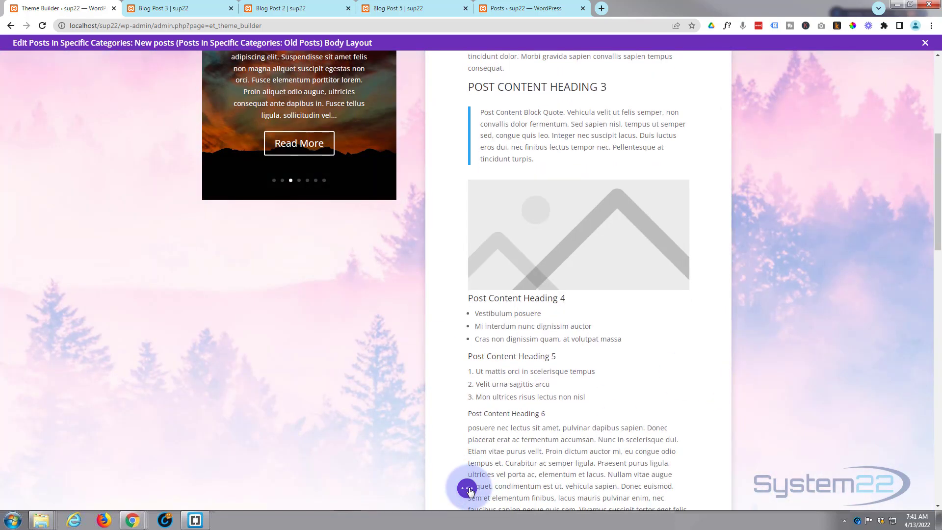
Save the custom body layout and close its editor to return to the Theme Builder overview
left_click(468, 489)
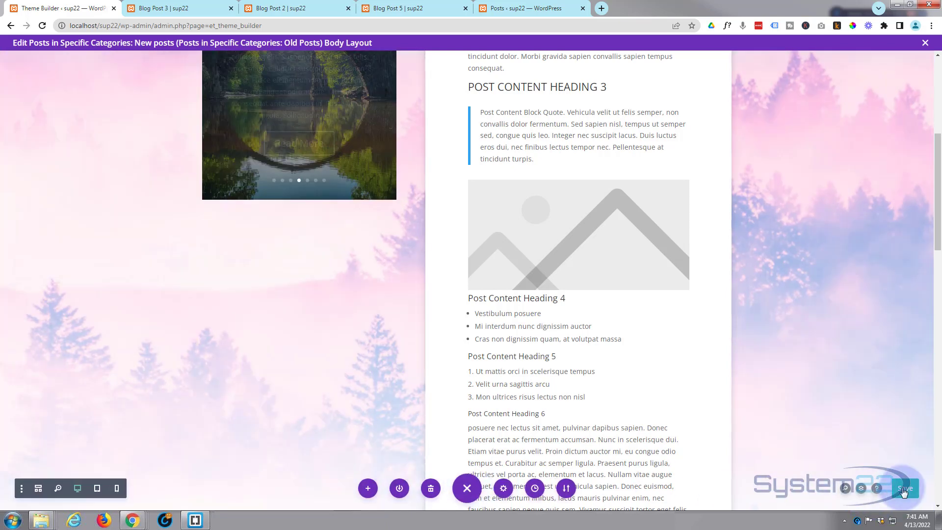
left_click(908, 492)
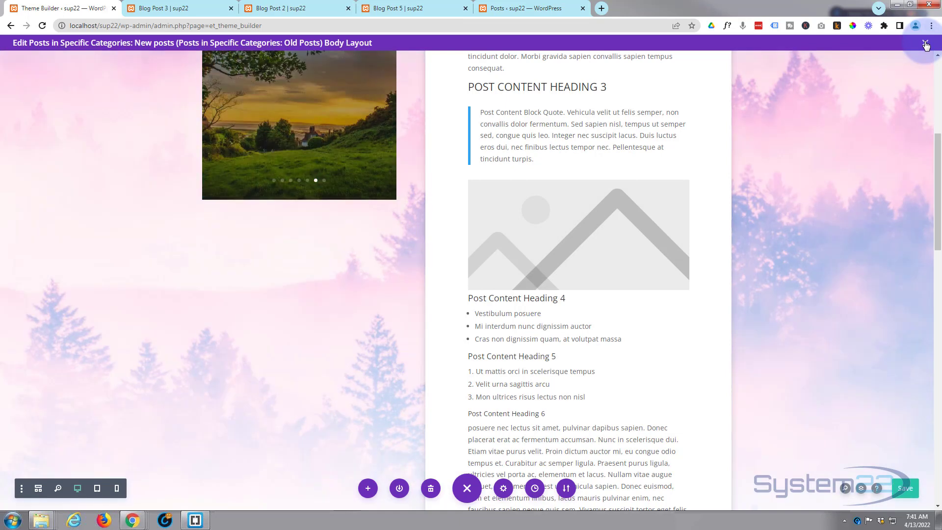
left_click(925, 44)
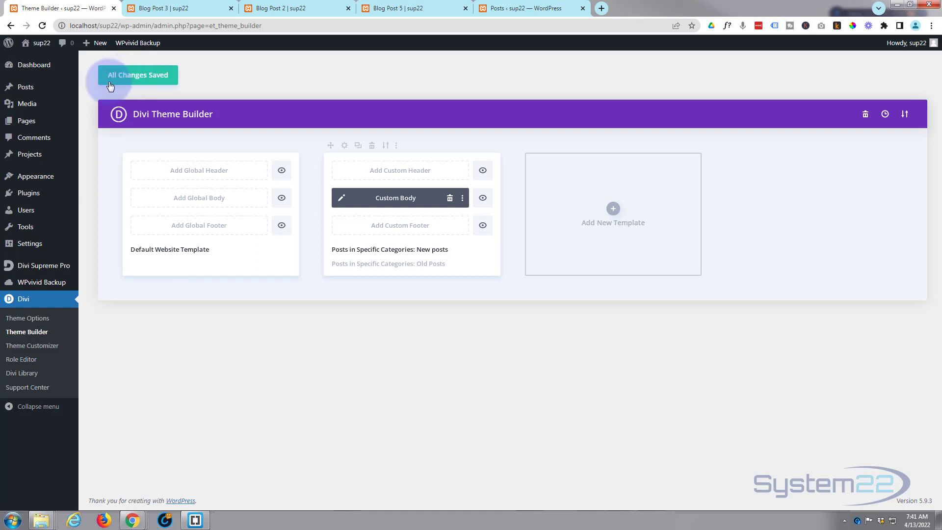
View the live Blog Post 3 page with the new template and advance its post slider to another post
left_click(161, 11)
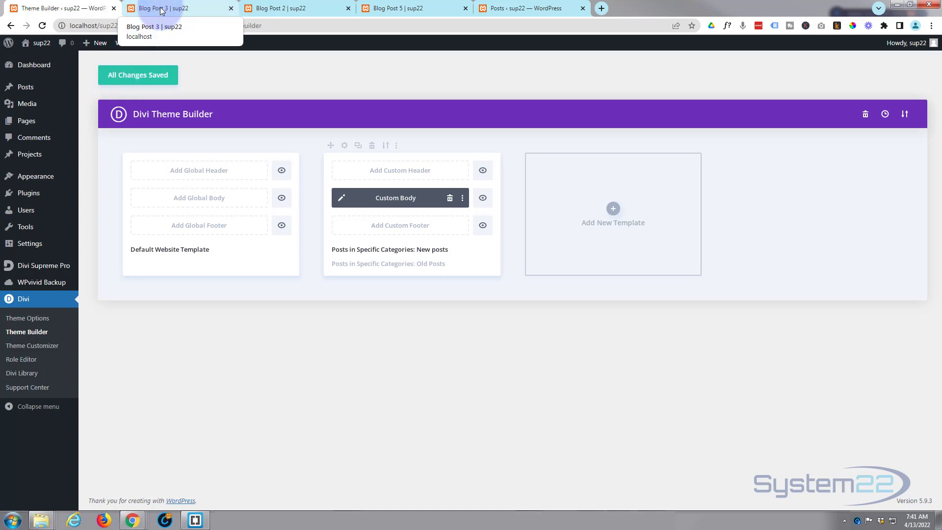
left_click(161, 10)
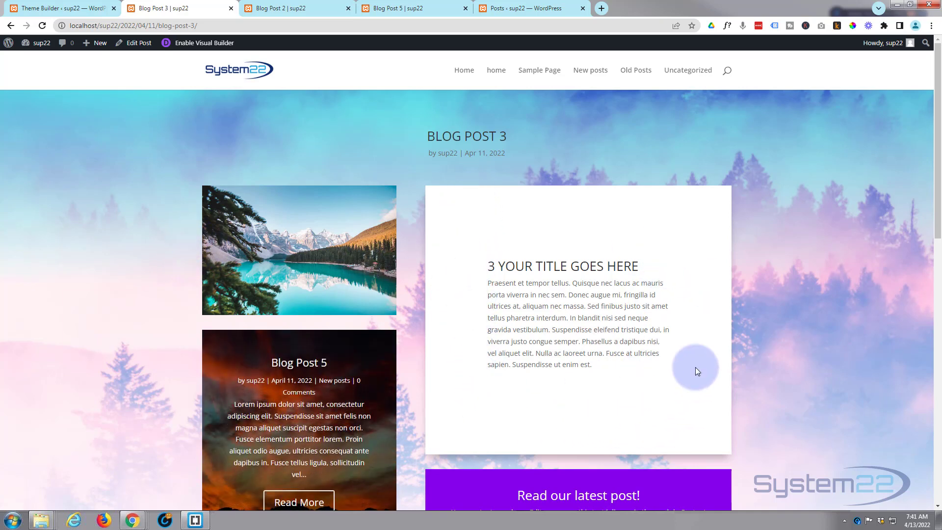
scroll(177, 325, "down", 2)
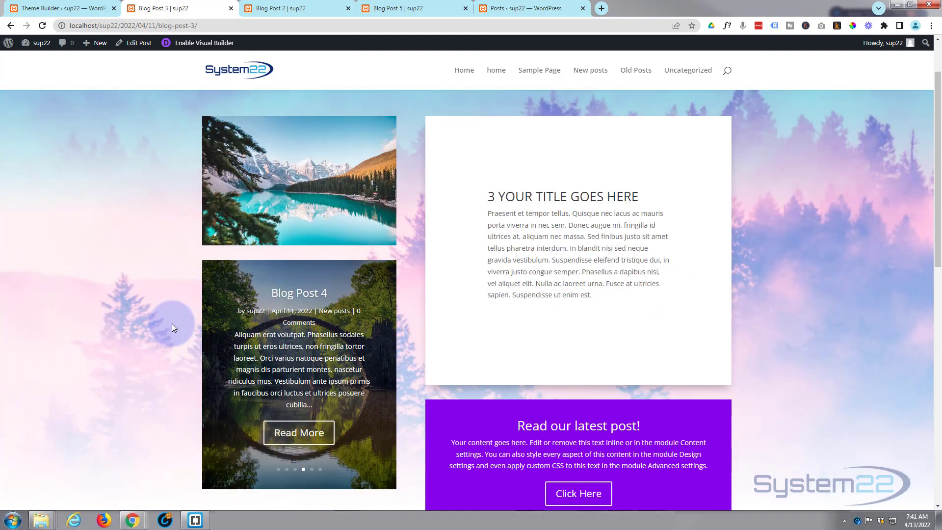
scroll(172, 324, "down", 2)
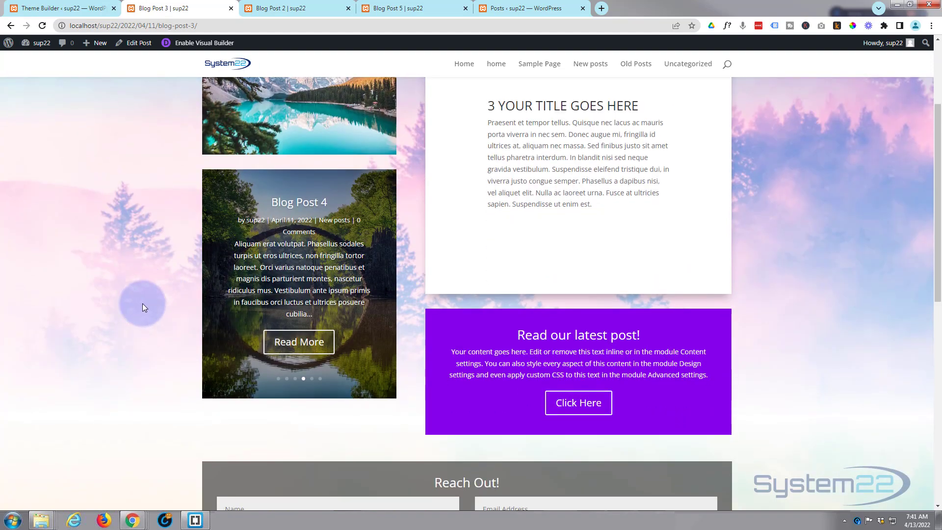
mouse_move(214, 287)
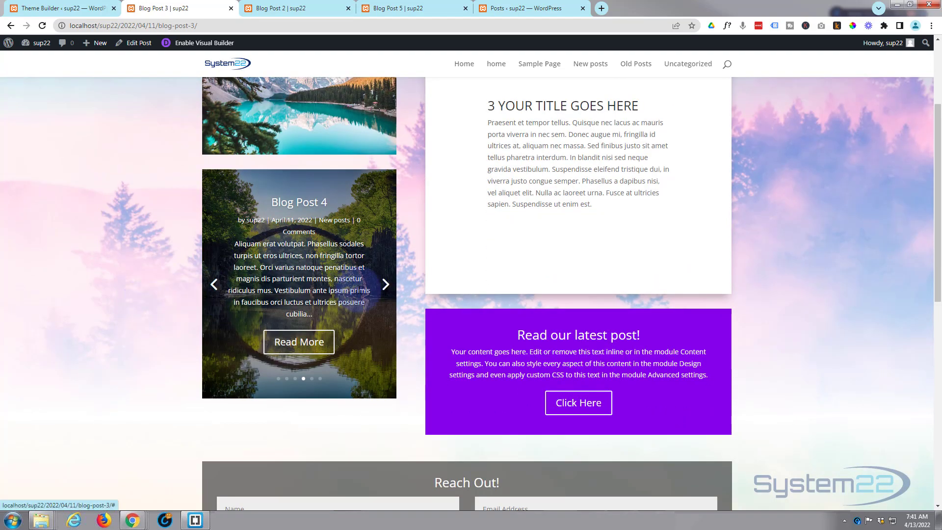
left_click(386, 286)
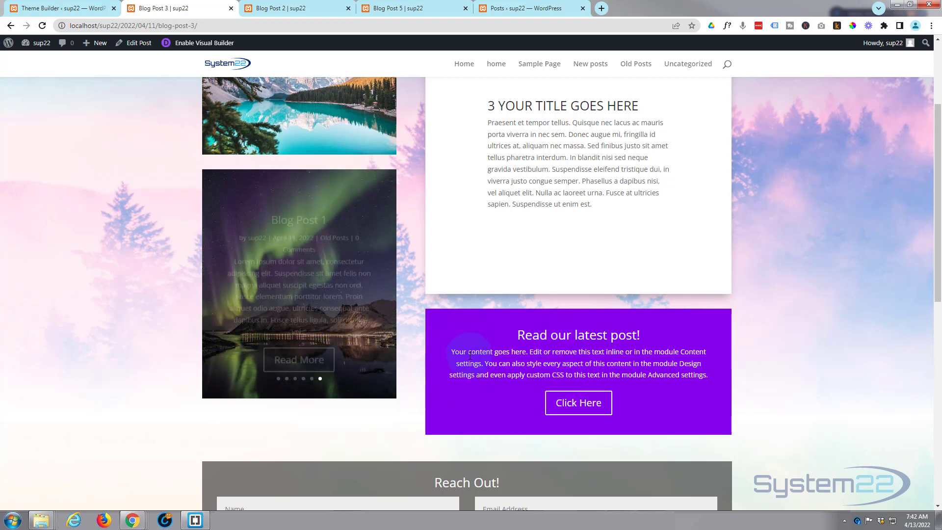
Examine the contact form, comments section and blended background down the live Blog Post 3 page
scroll(470, 353, "down", 5)
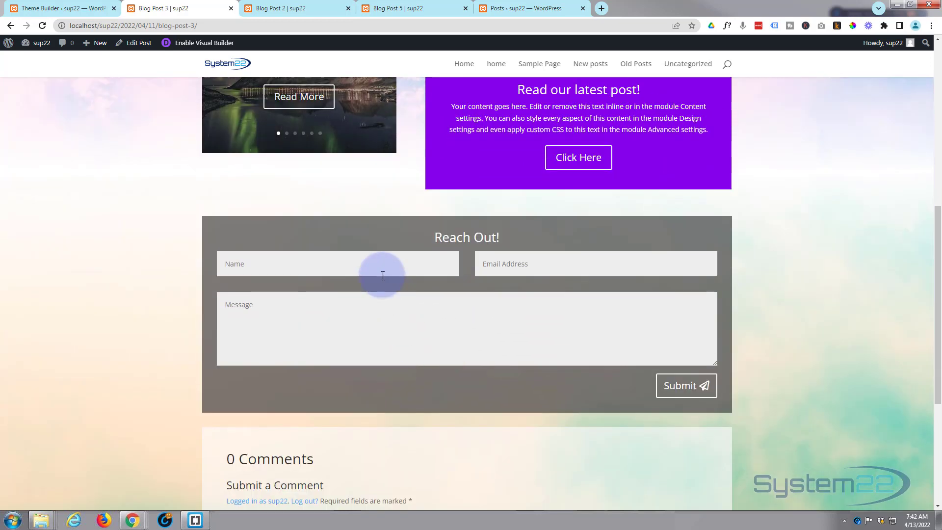
left_click(344, 326)
scroll(408, 305, "down", 5)
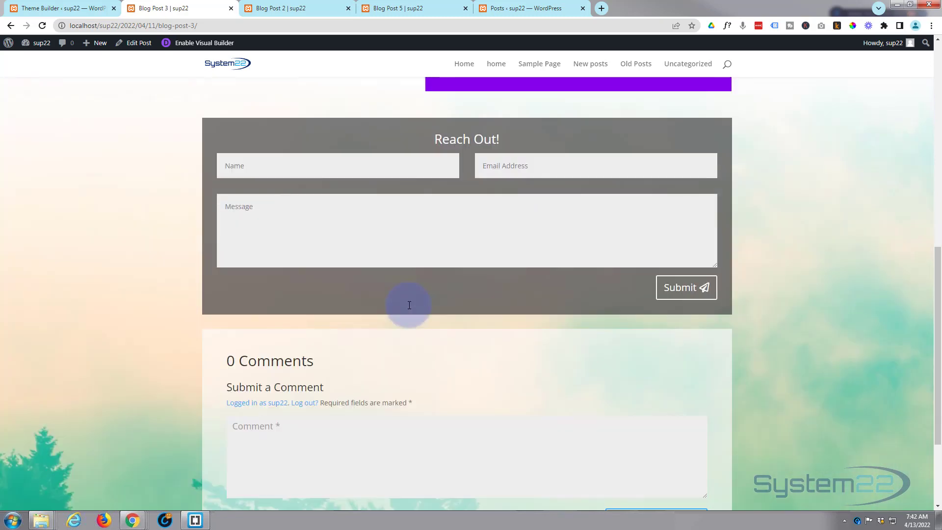
left_click(330, 329)
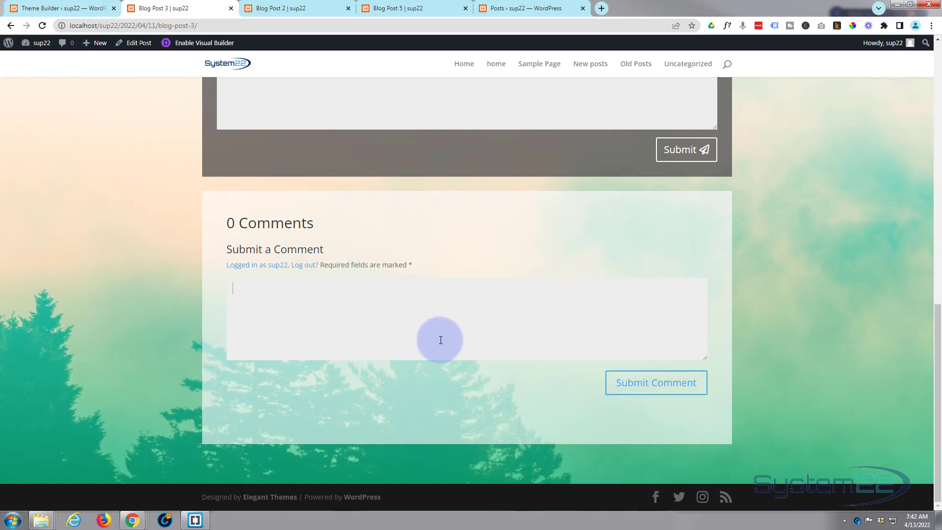
scroll(441, 341, "up", 2)
scroll(442, 341, "up", 7)
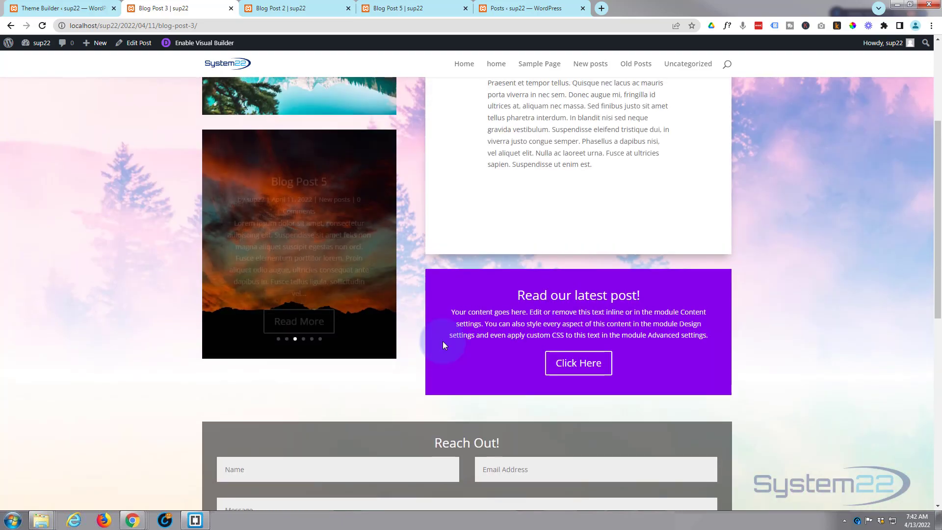
scroll(443, 340, "up", 3)
scroll(443, 340, "up", 1)
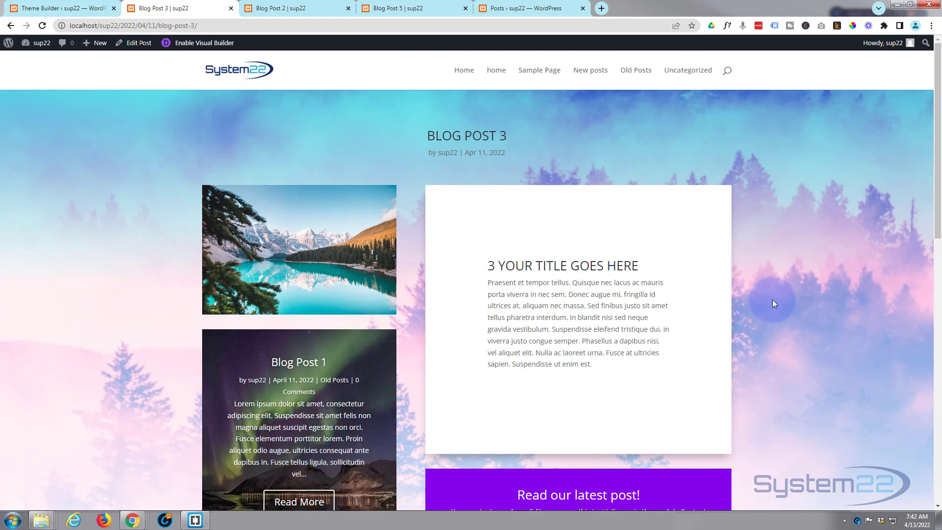
scroll(773, 301, "down", 7)
scroll(772, 300, "up", 7)
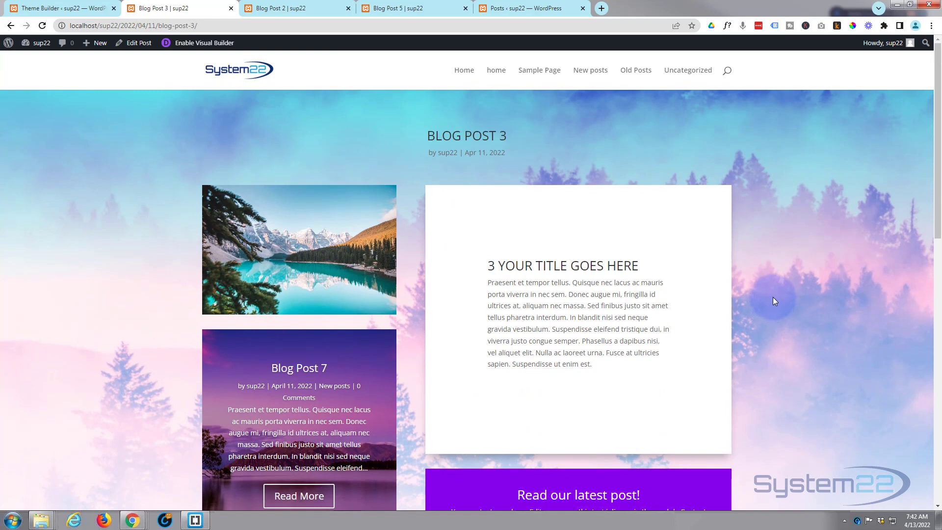
Compare the open Blog Post 2 page with Blog Post 3, reviewing Blog Post 3's full templated layout down to the footer
left_click(318, 8)
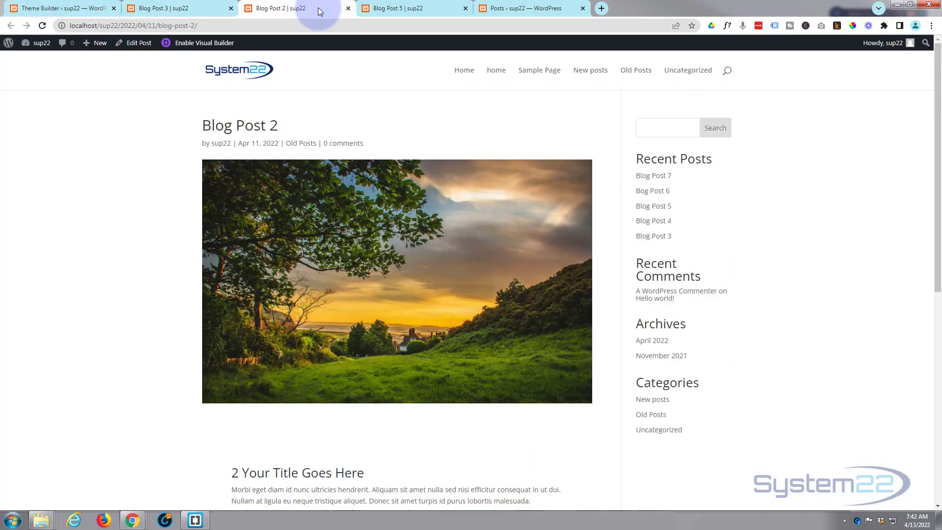
left_click(182, 9)
scroll(128, 299, "down", 8)
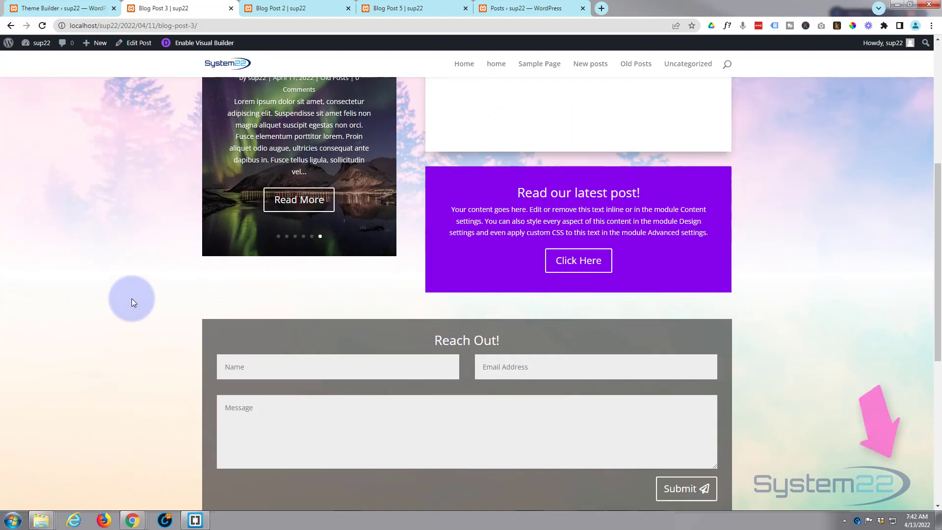
scroll(134, 298, "down", 4)
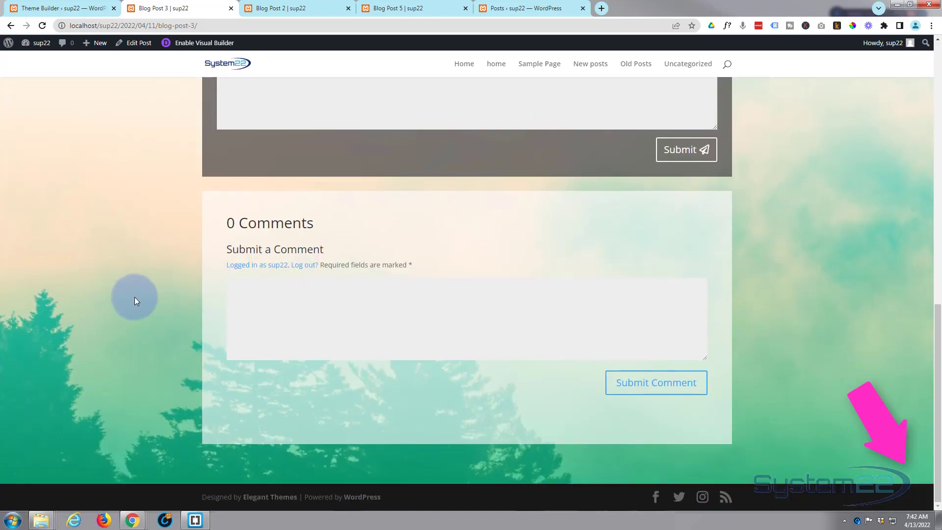
scroll(134, 296, "up", 3)
scroll(136, 296, "up", 8)
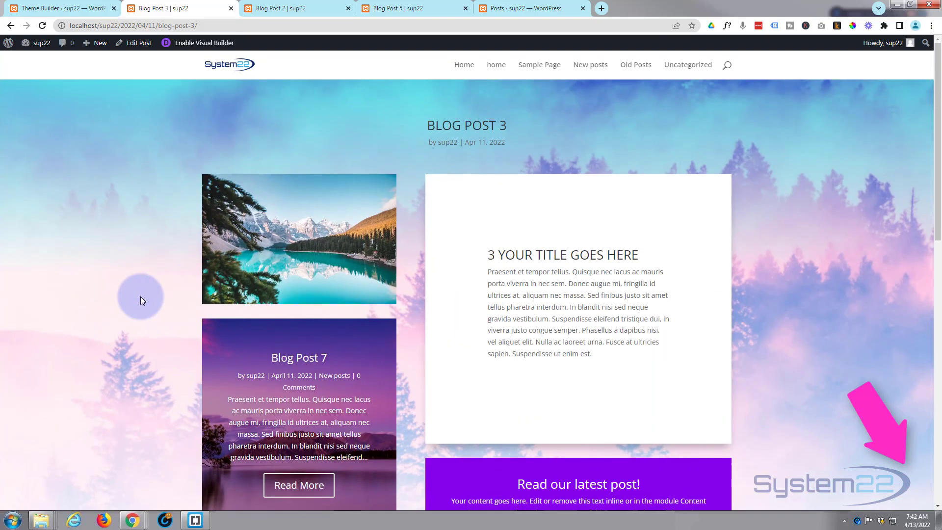
From the Theme Builder, open the live site in a new tab and go to Blog Post 4 through the home page's post carousel
left_click(57, 6)
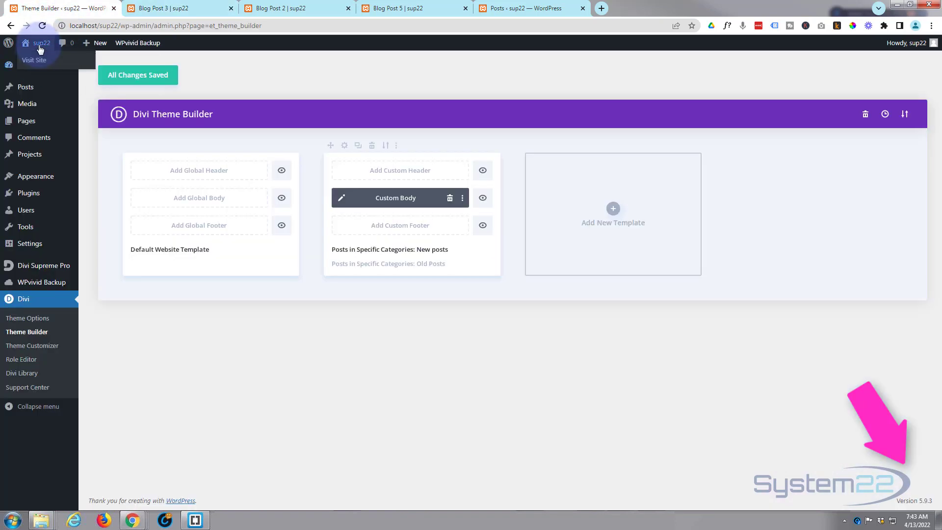
middle_click(39, 63)
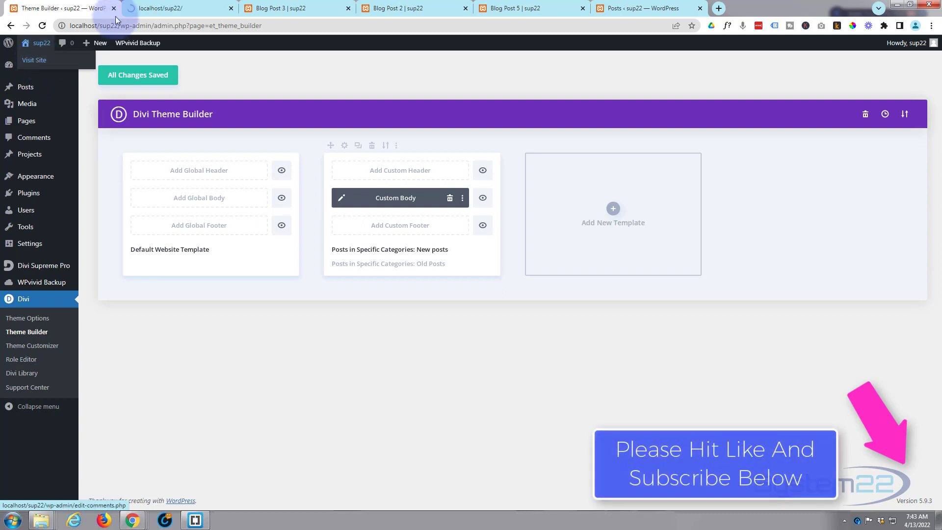
left_click(160, 7)
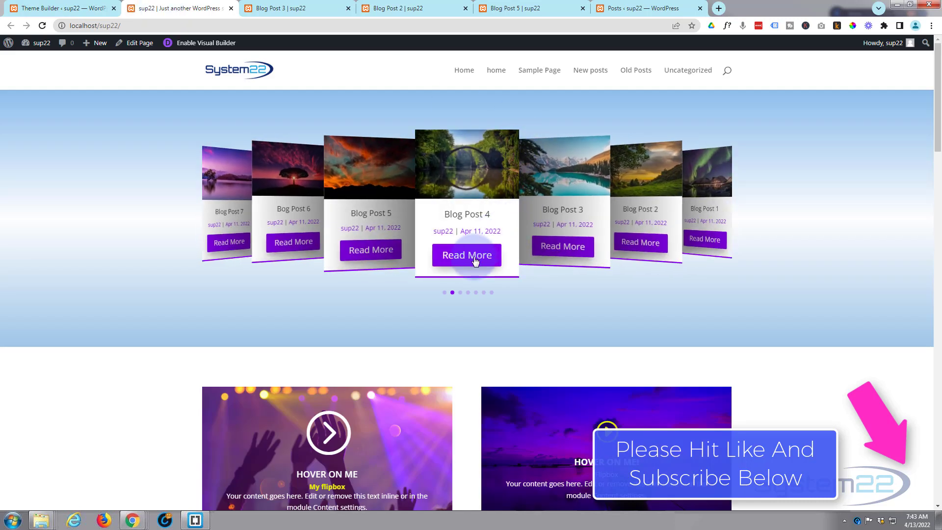
left_click(472, 260)
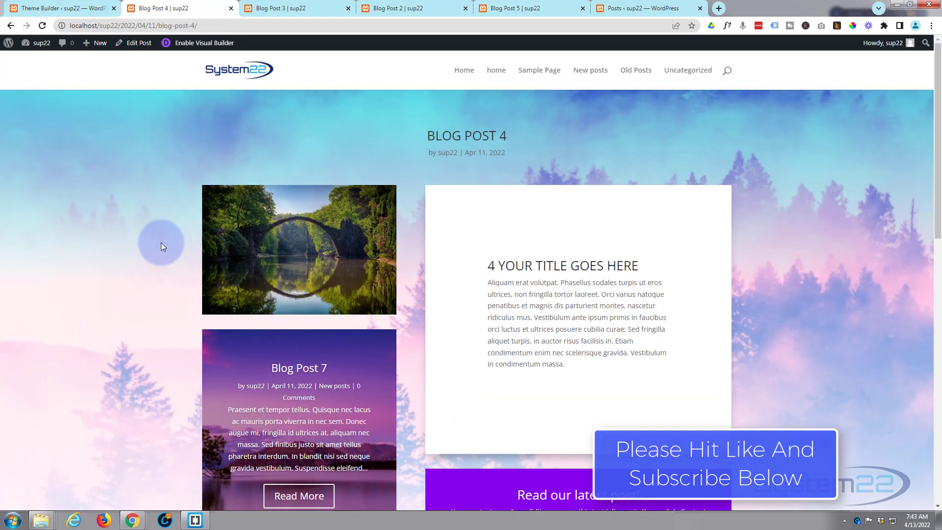
Examine the live Blog Post 4 page from its title down to the comments section to check the template
scroll(161, 242, "down", 3)
scroll(161, 242, "down", 8)
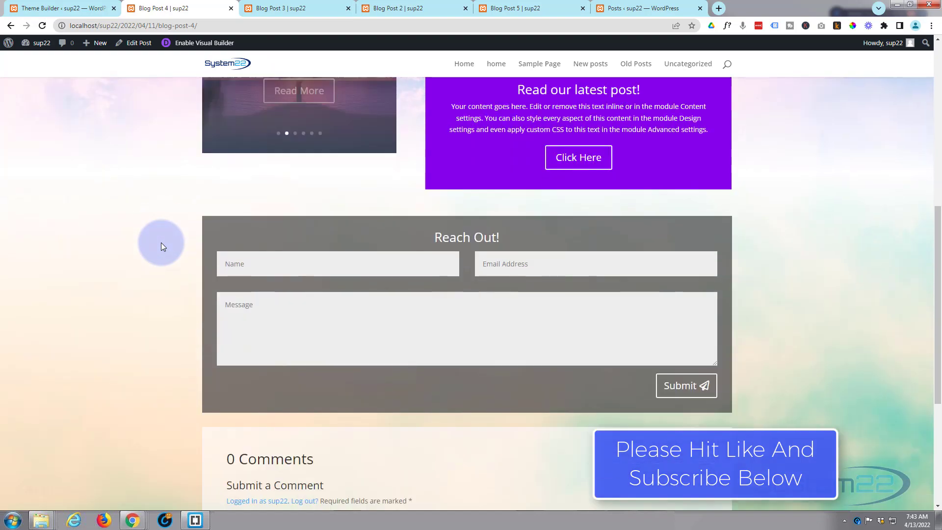
scroll(161, 242, "down", 4)
scroll(163, 242, "up", 5)
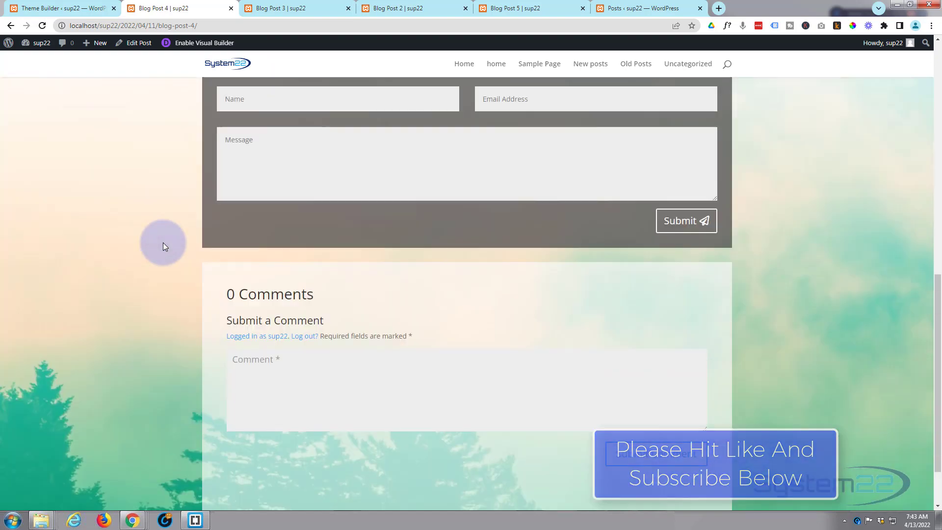
scroll(164, 242, "up", 10)
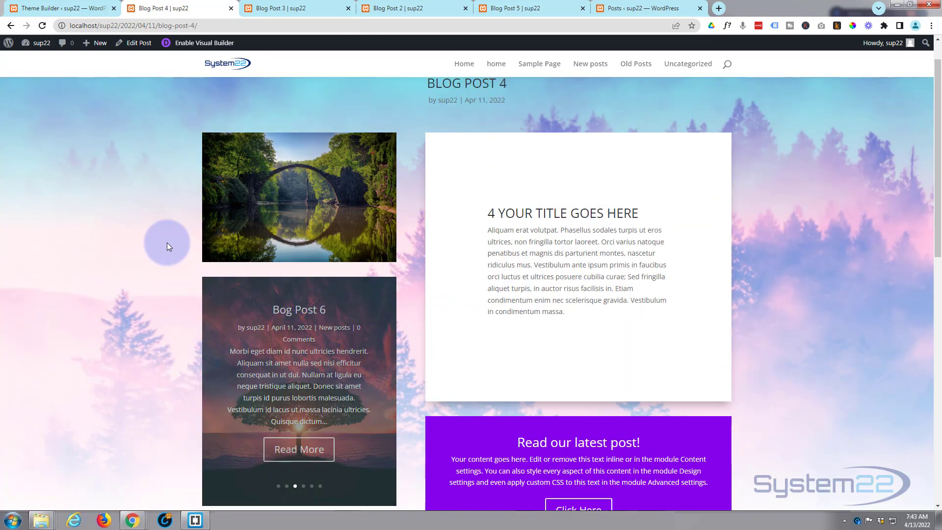